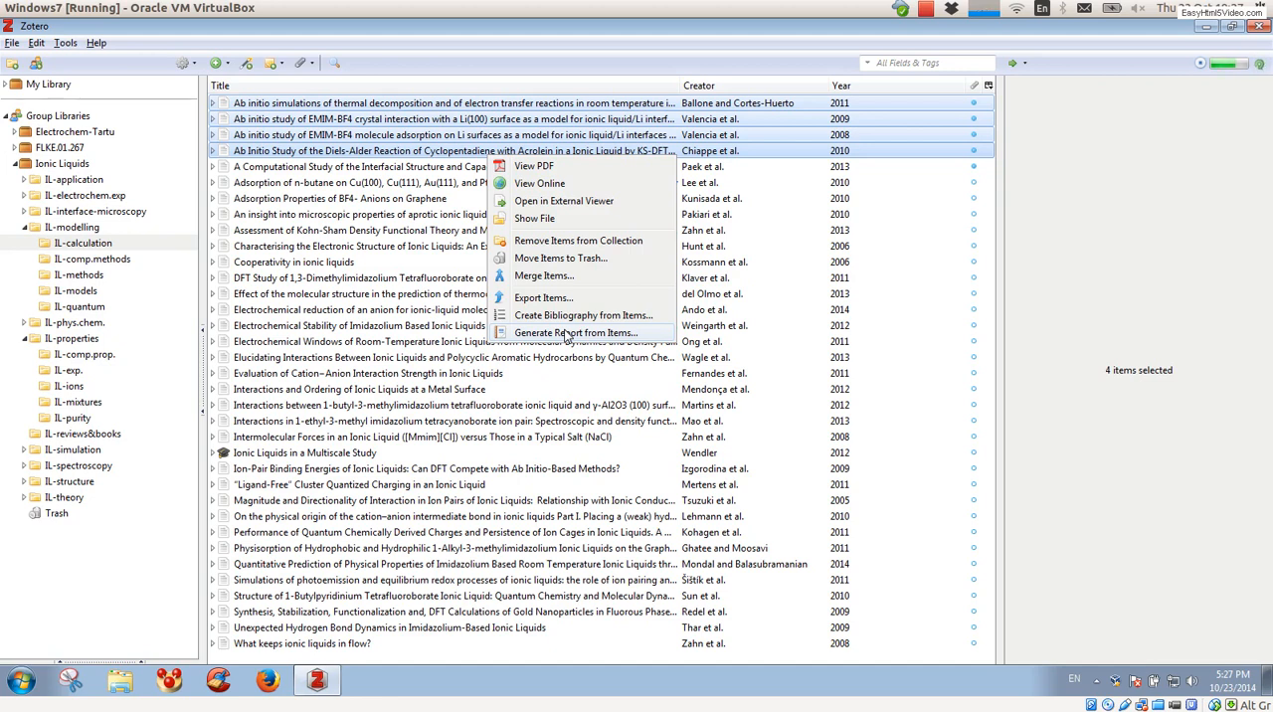
# Step: Switch to Firefox and search Google for "zotfile firefox extention"
pyautogui.click(378, 152)
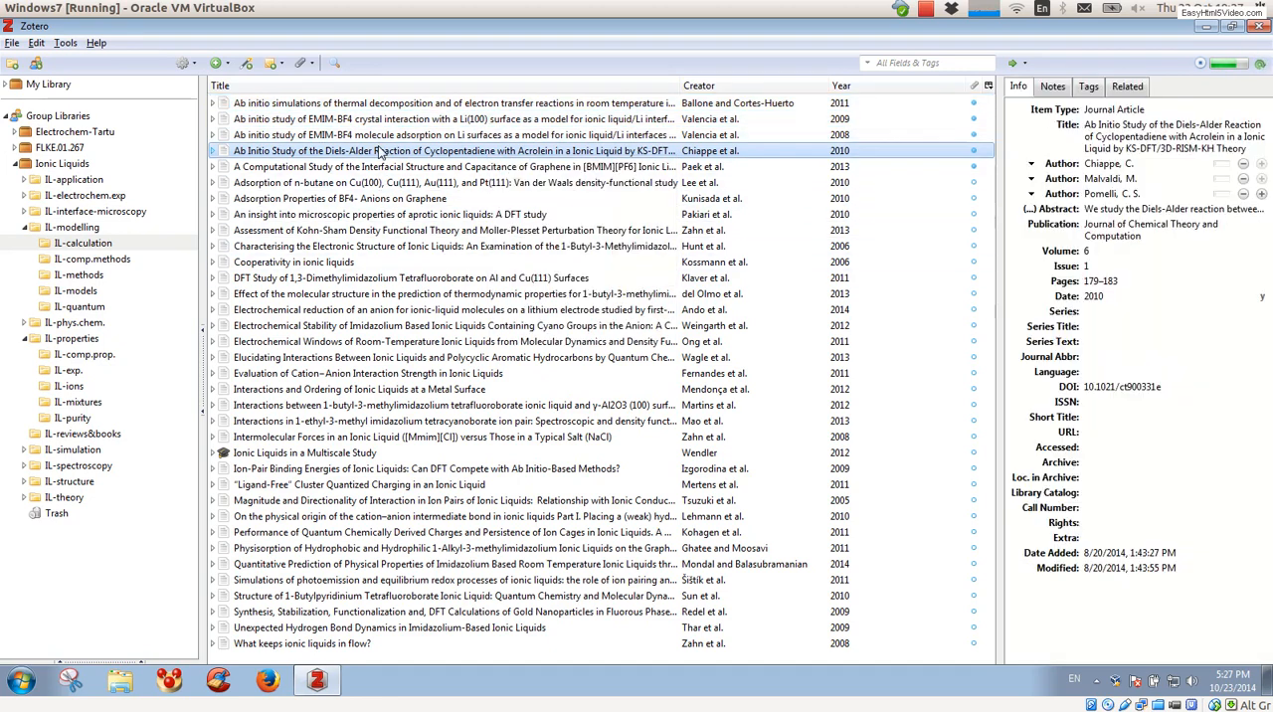
pyautogui.click(269, 681)
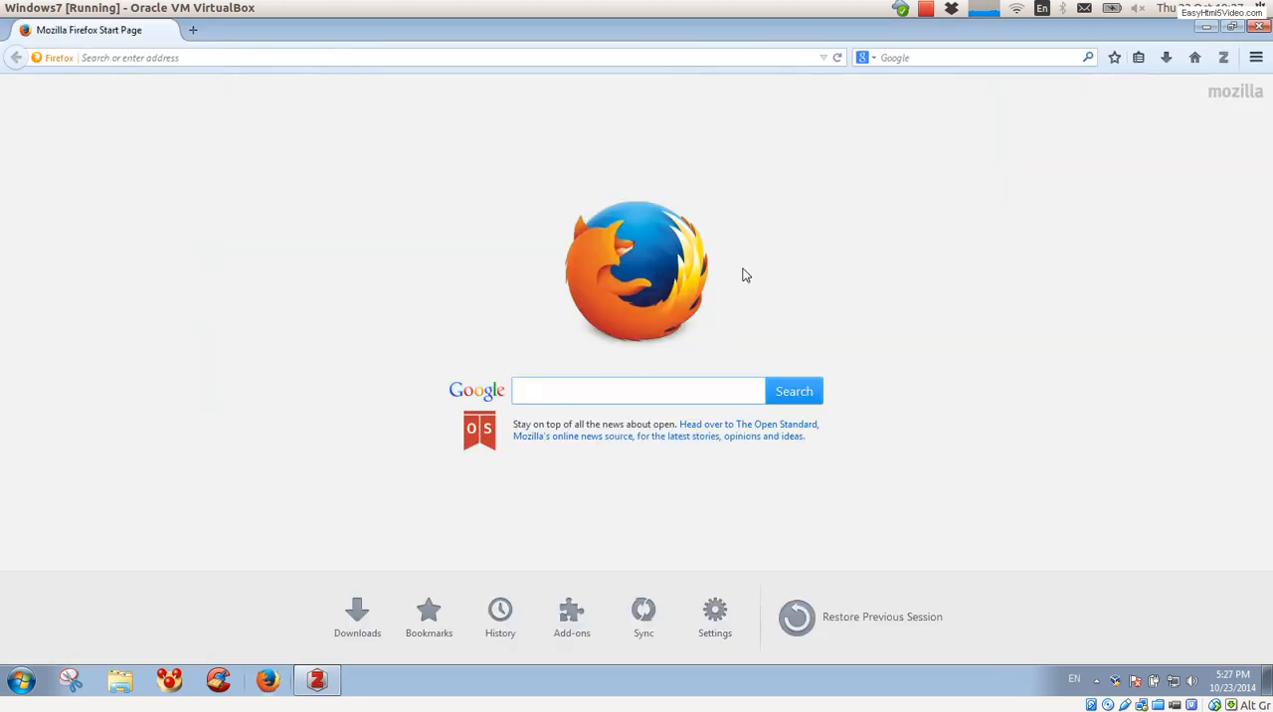
pyautogui.click(912, 57)
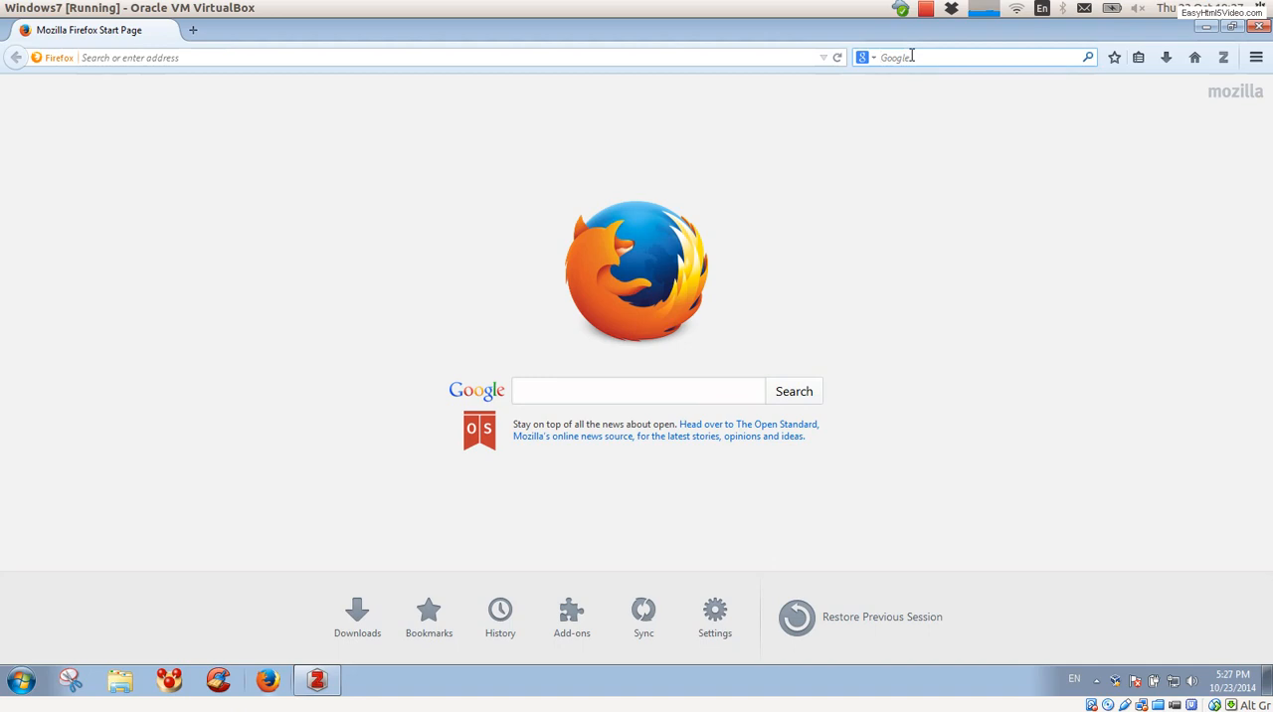
pyautogui.write('zotfile')
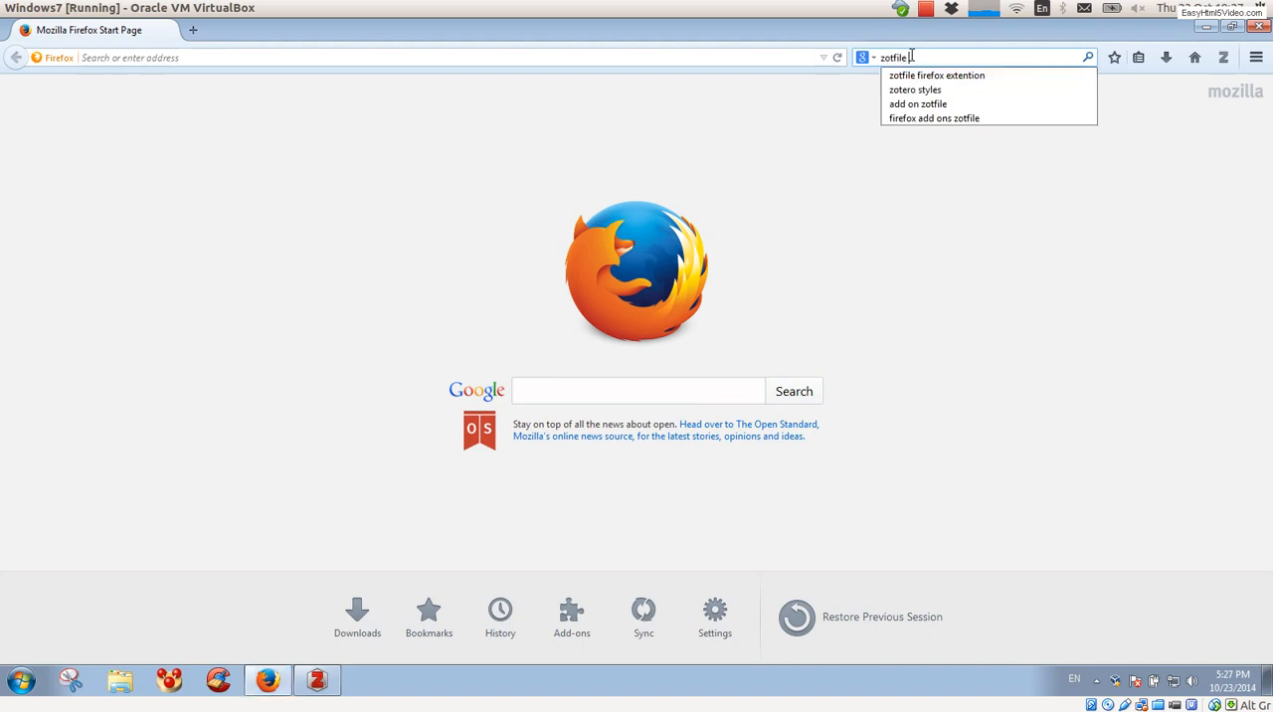
pyautogui.write(' fire')
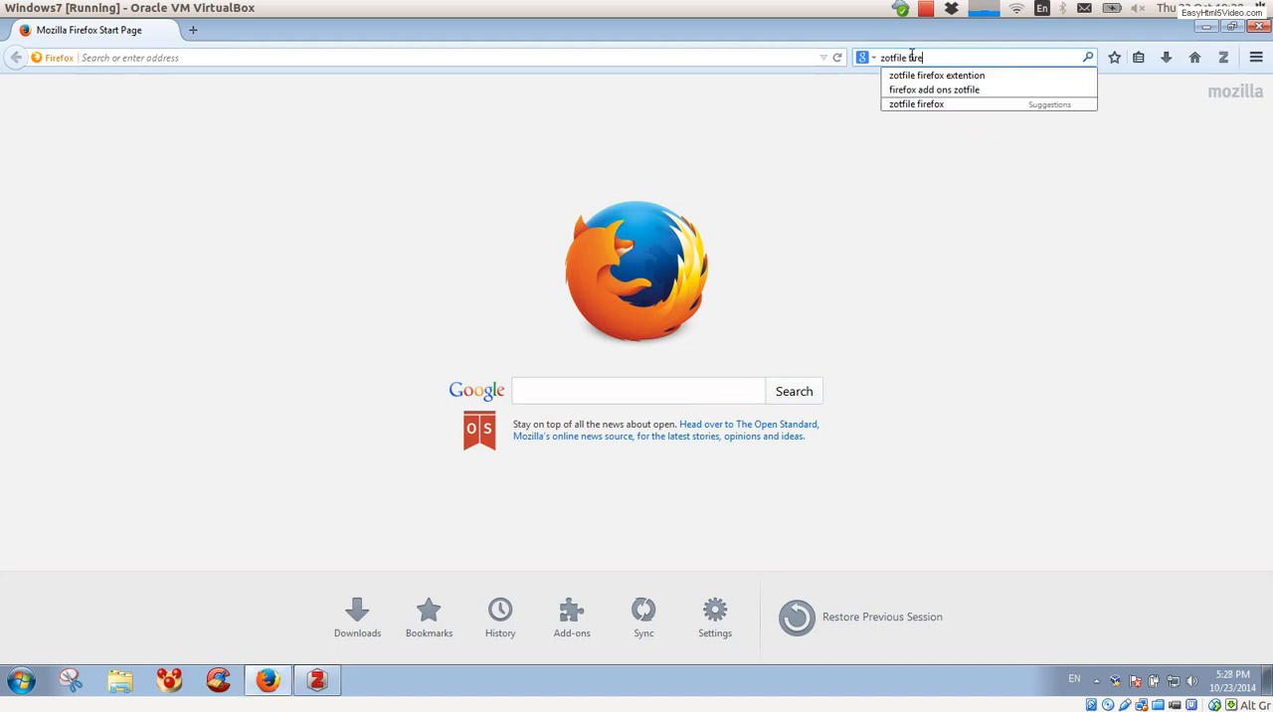
pyautogui.write('fox exte')
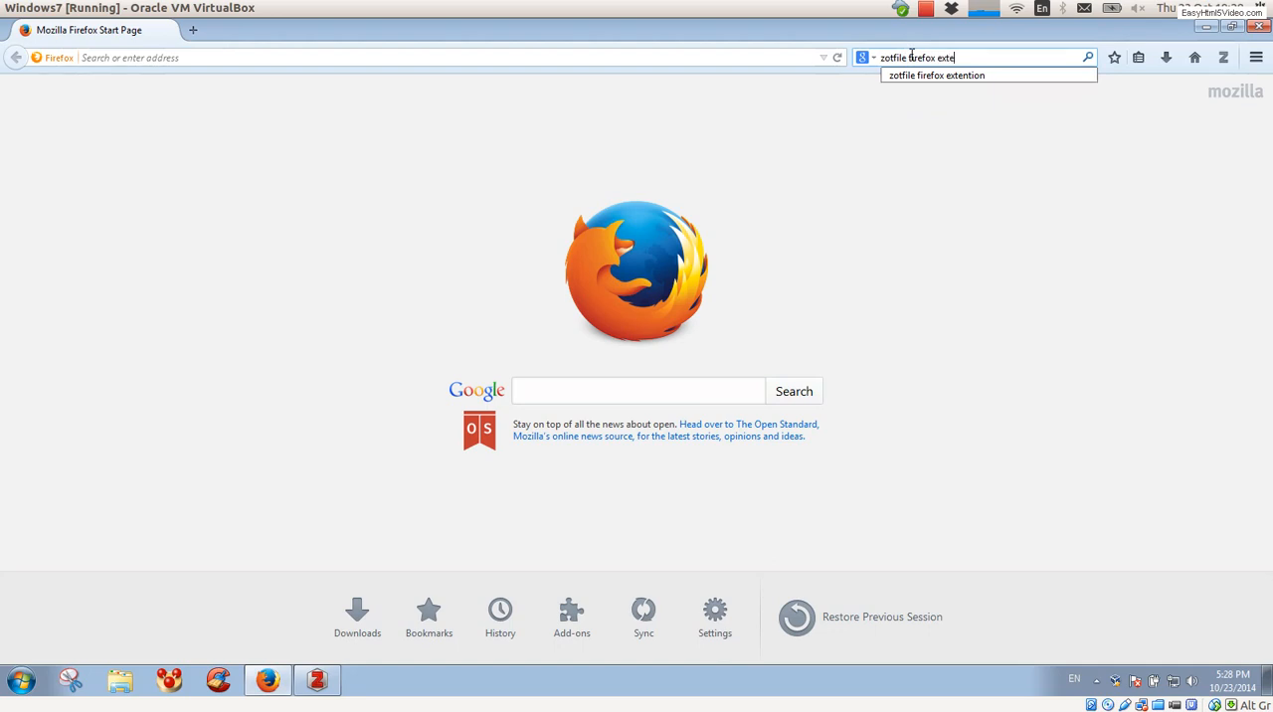
pyautogui.write('ntion')
pyautogui.press('Return')
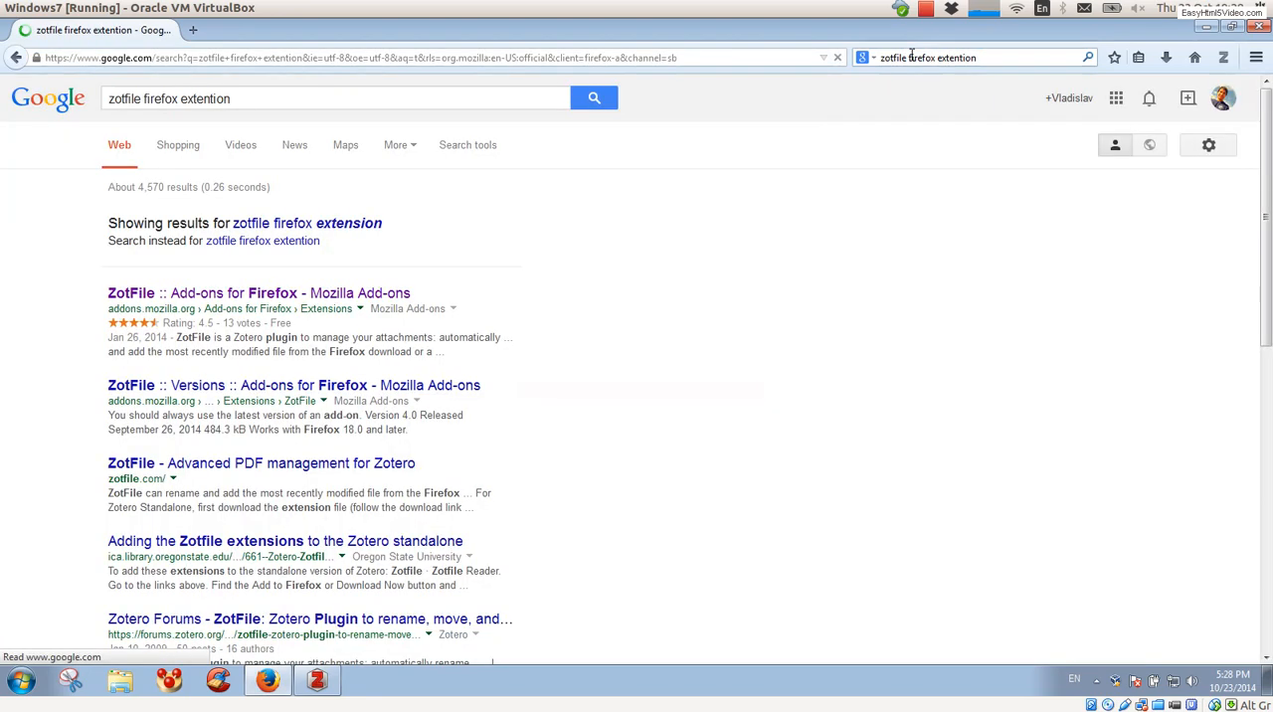
# Step: From the ZotFile page on Mozilla Add-ons, save the extension file zotfile-3.1-fx.xpi to the Desktop
pyautogui.click(236, 295)
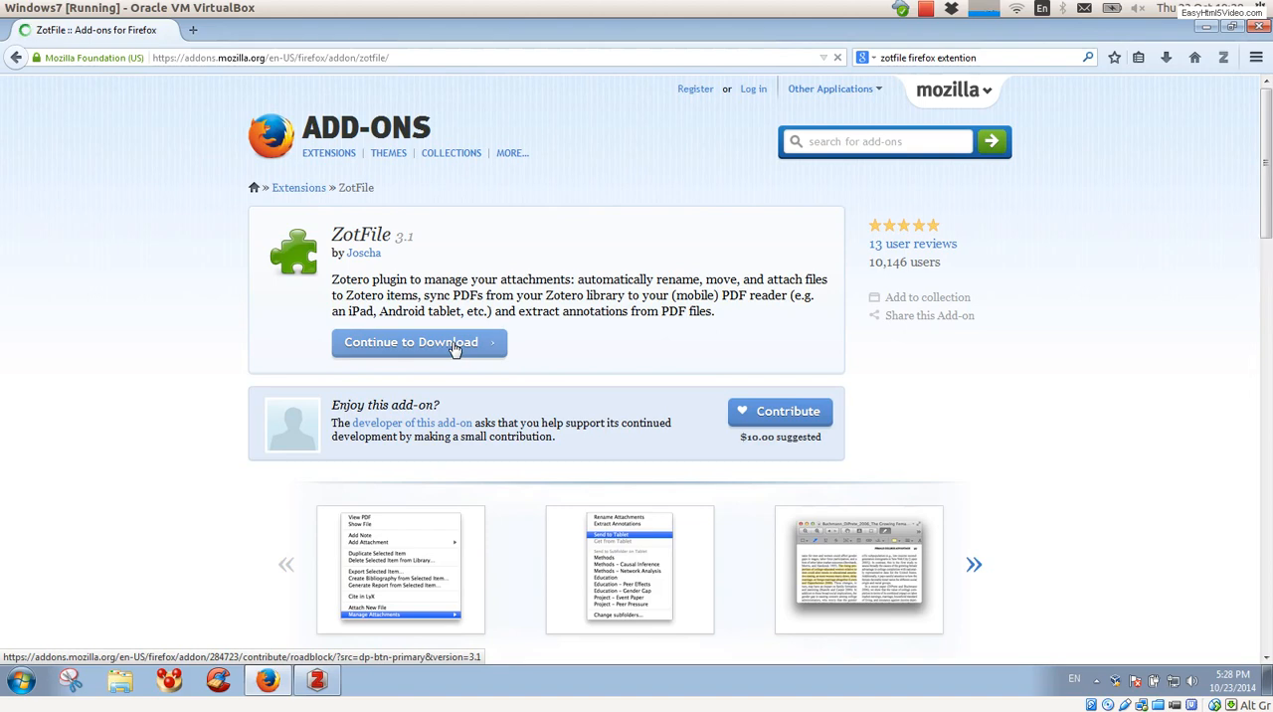
pyautogui.click(453, 348)
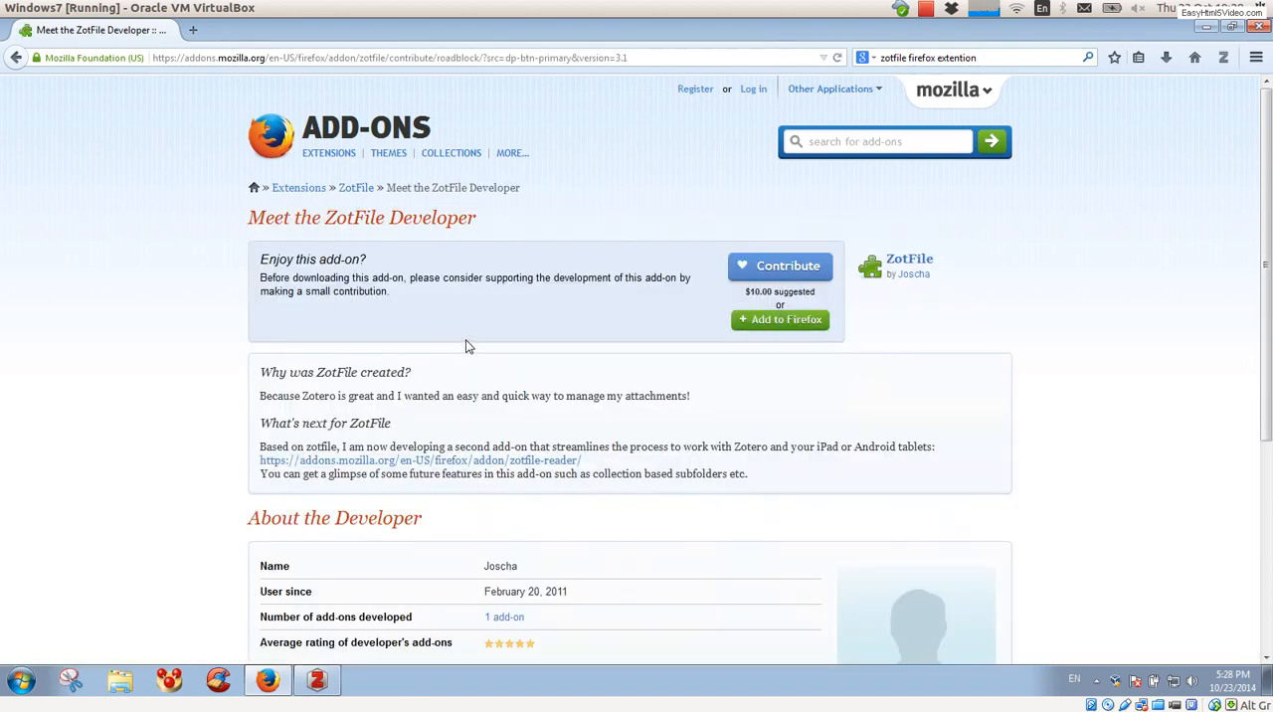
pyautogui.rightClick(798, 328)
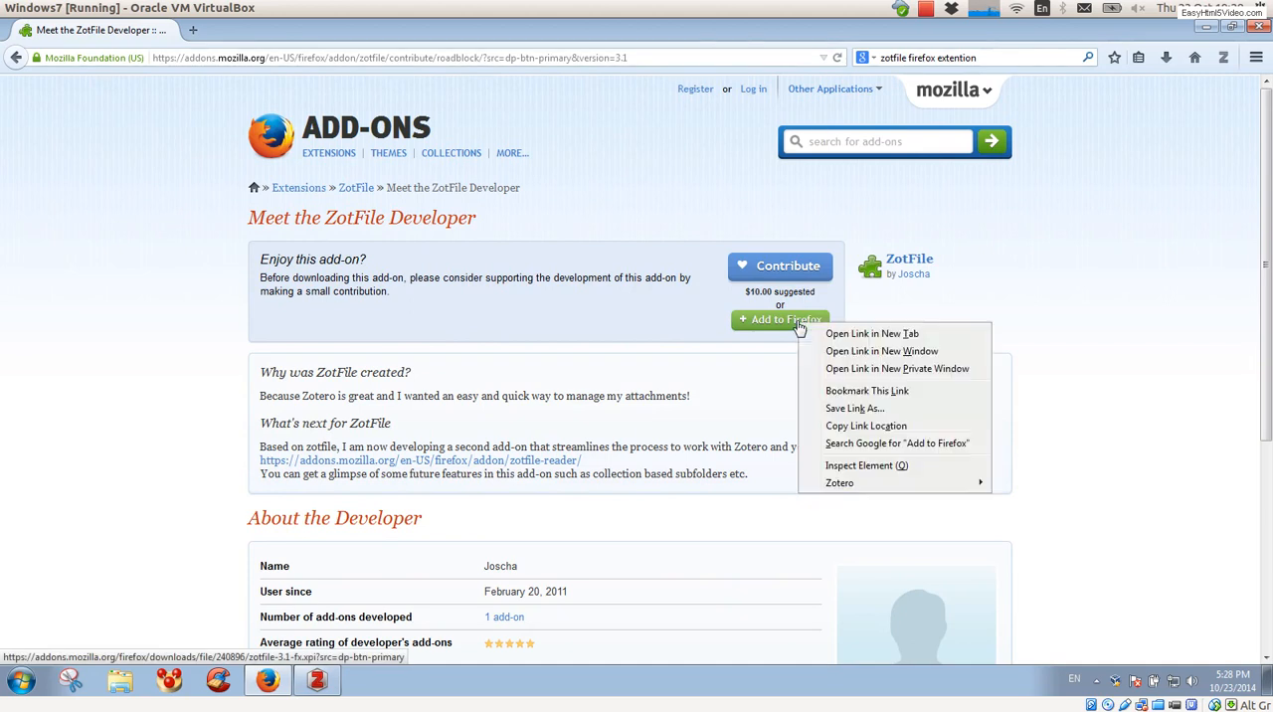
pyautogui.click(834, 409)
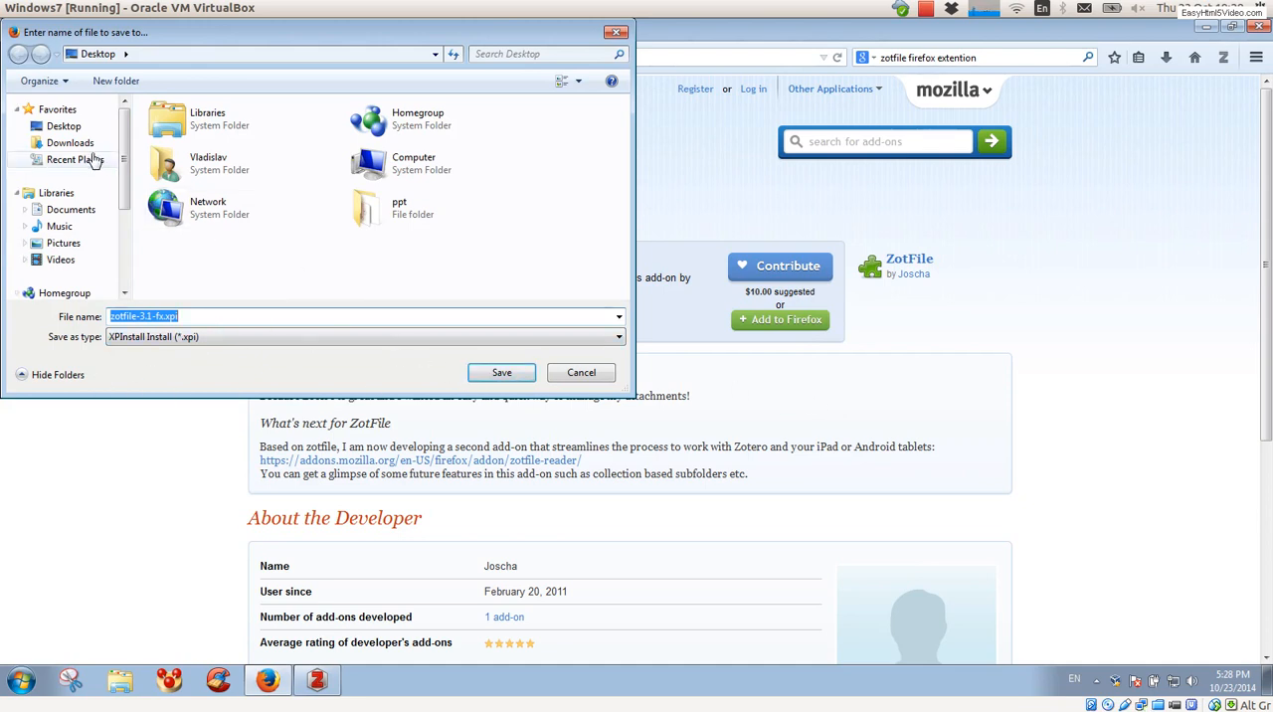
pyautogui.click(64, 125)
pyautogui.click(493, 371)
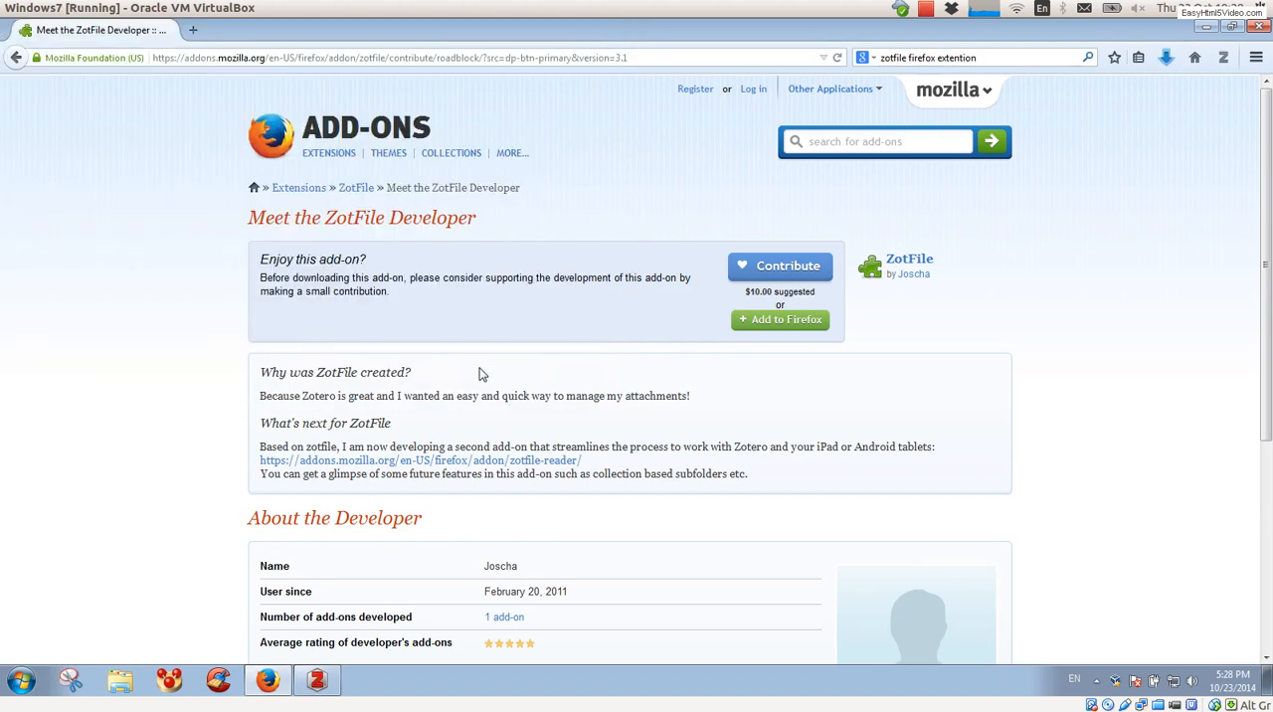
# Step: Switch to Zotero, install the add-on from zotfile-3.1-fx.xpi on the Desktop, and restart Zotero
pyautogui.click(318, 687)
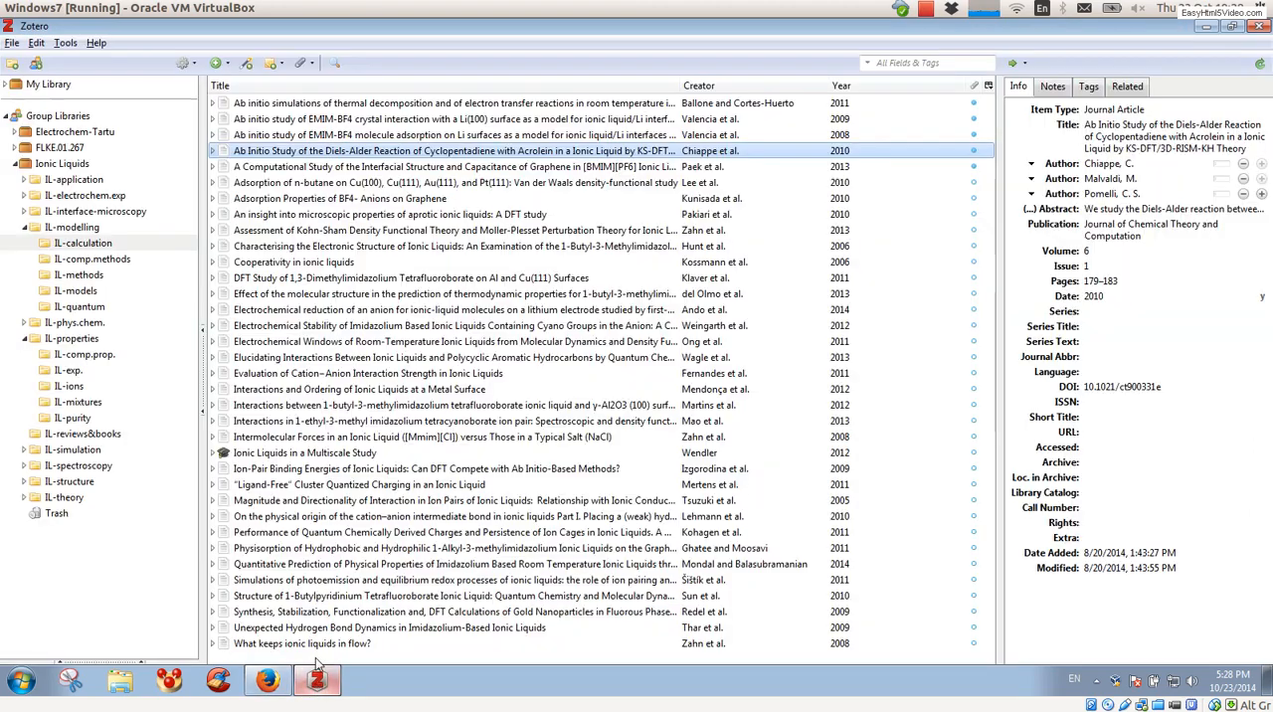
pyautogui.click(65, 43)
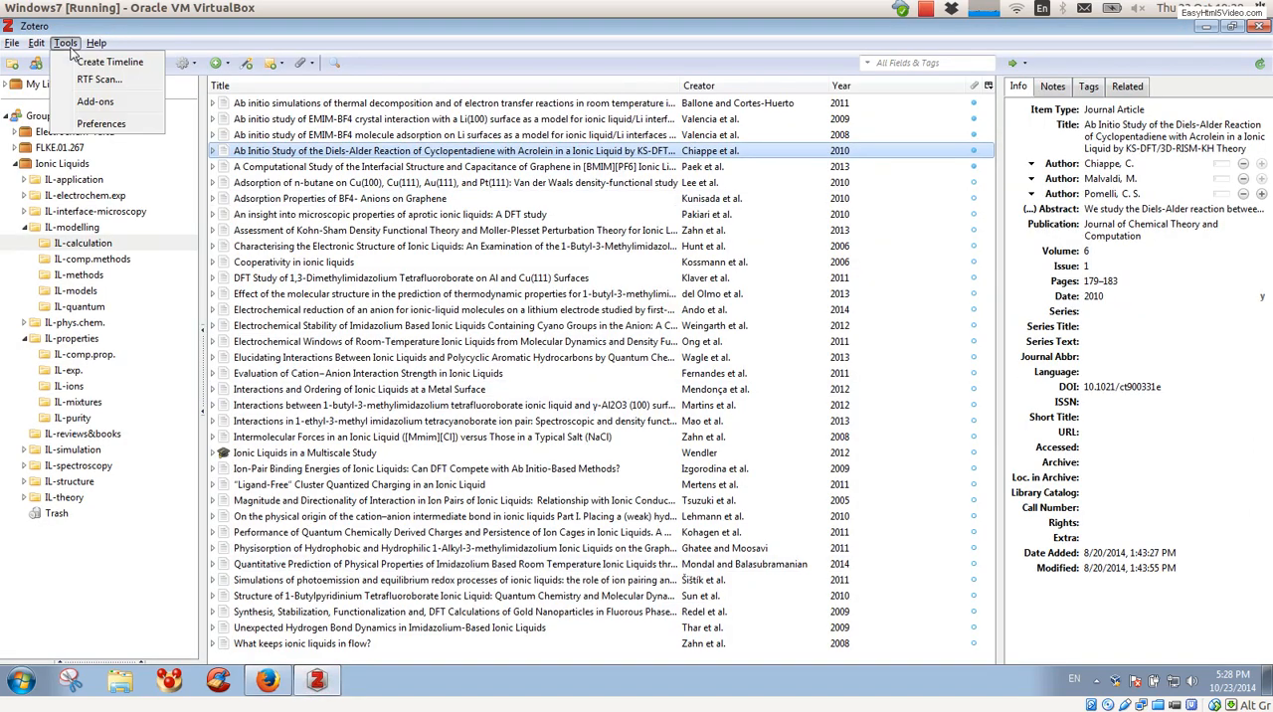
pyautogui.click(103, 101)
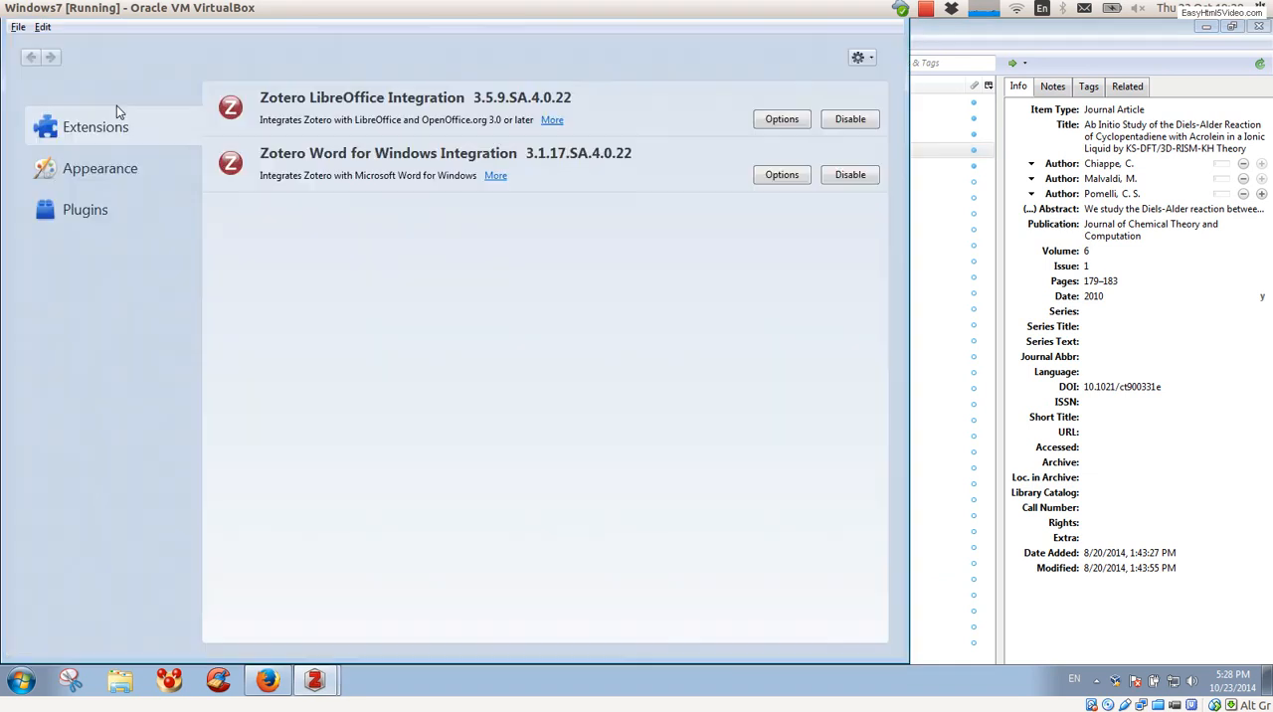
pyautogui.click(868, 59)
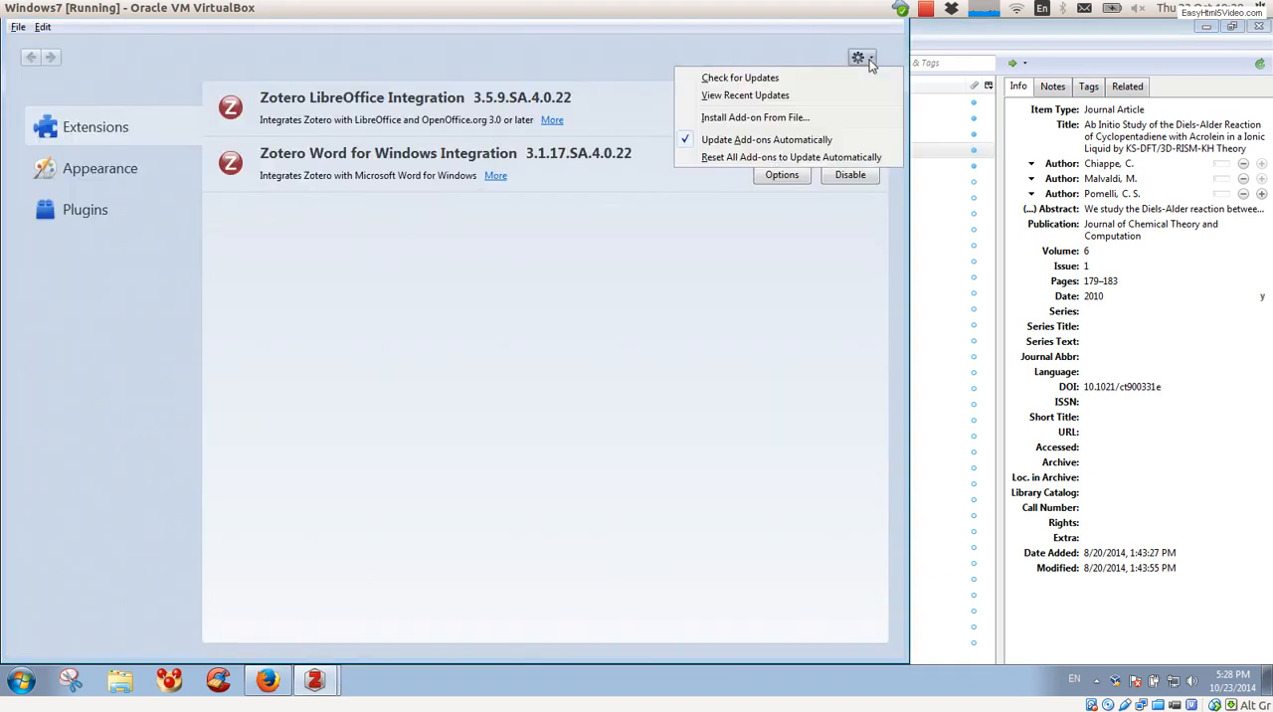
pyautogui.click(815, 118)
pyautogui.click(245, 251)
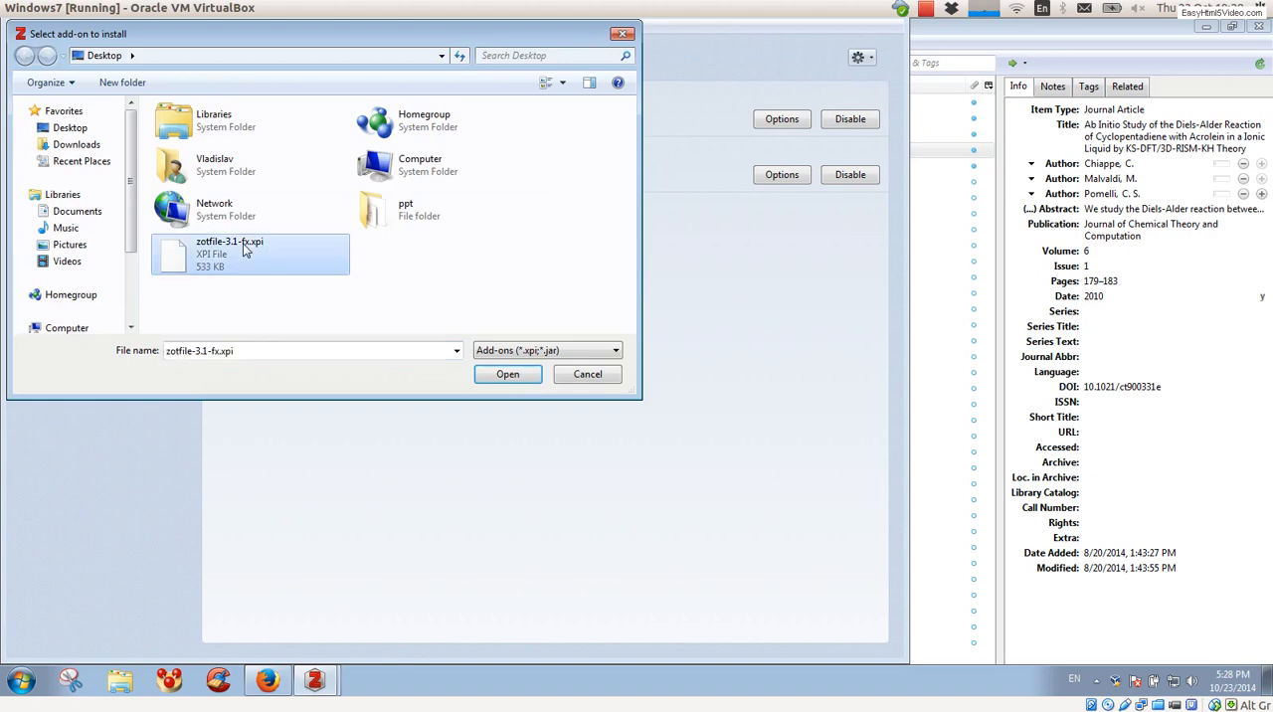
pyautogui.click(489, 373)
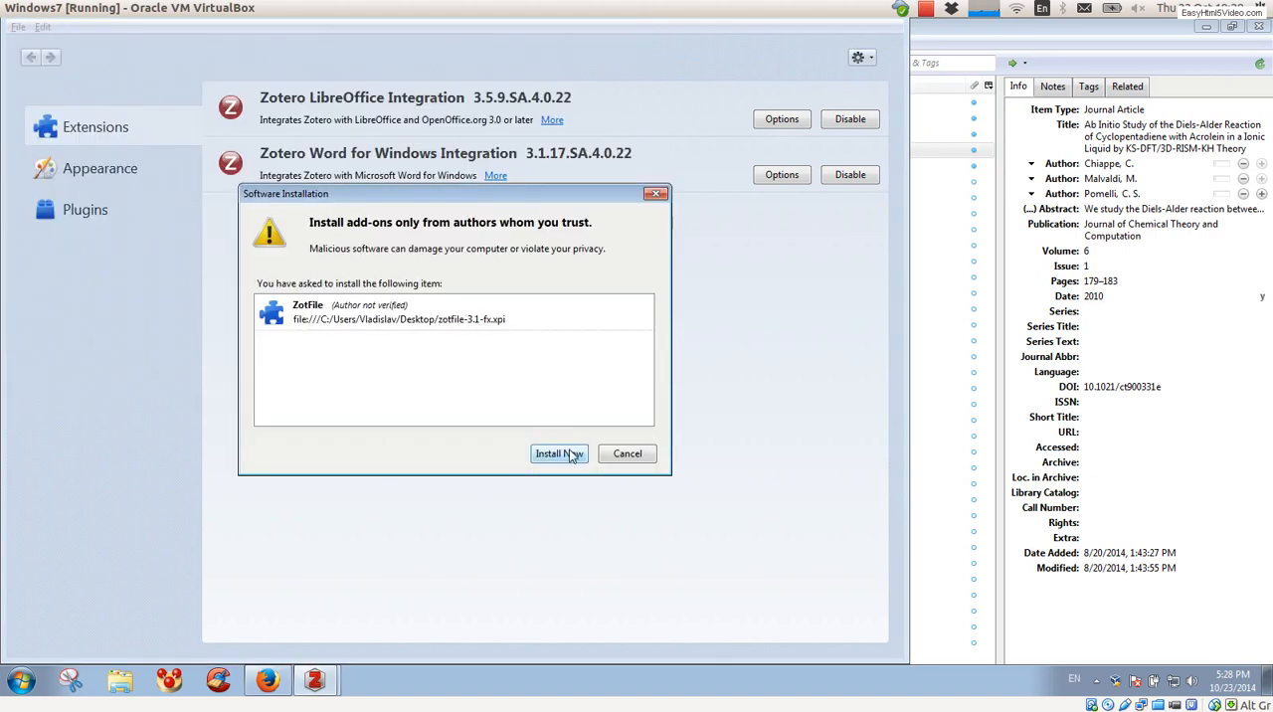
pyautogui.click(560, 453)
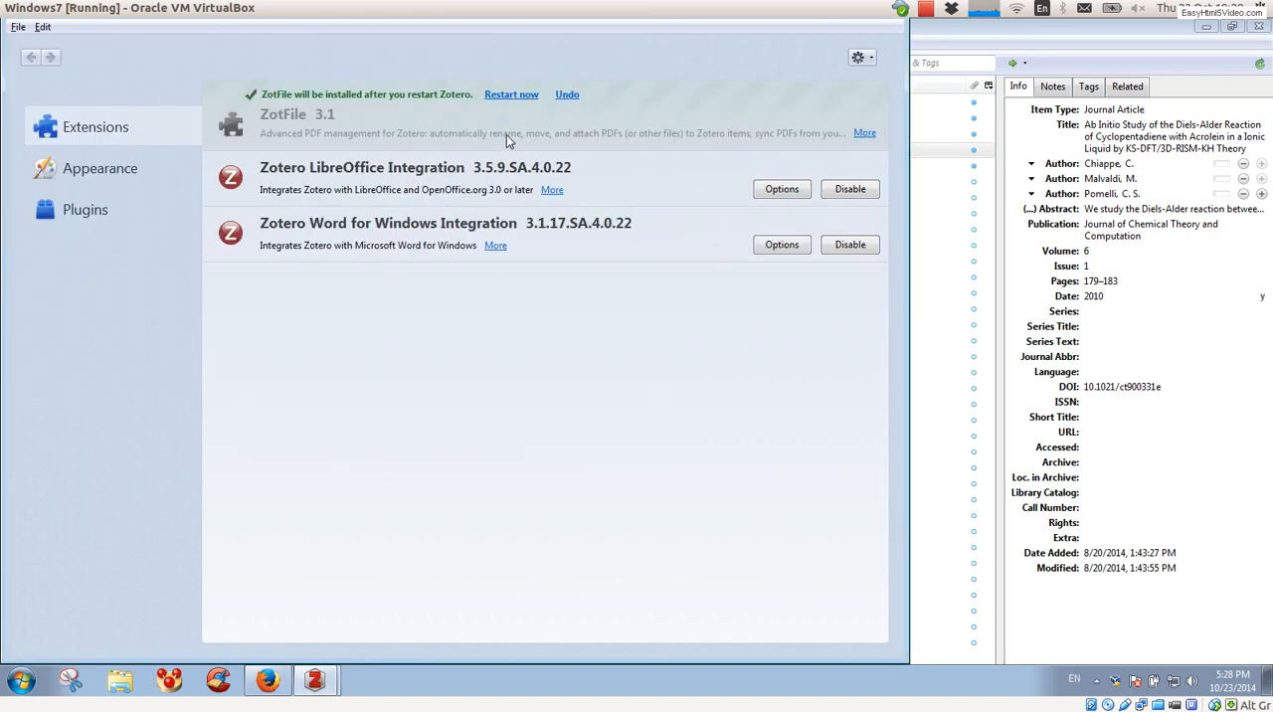
pyautogui.click(509, 95)
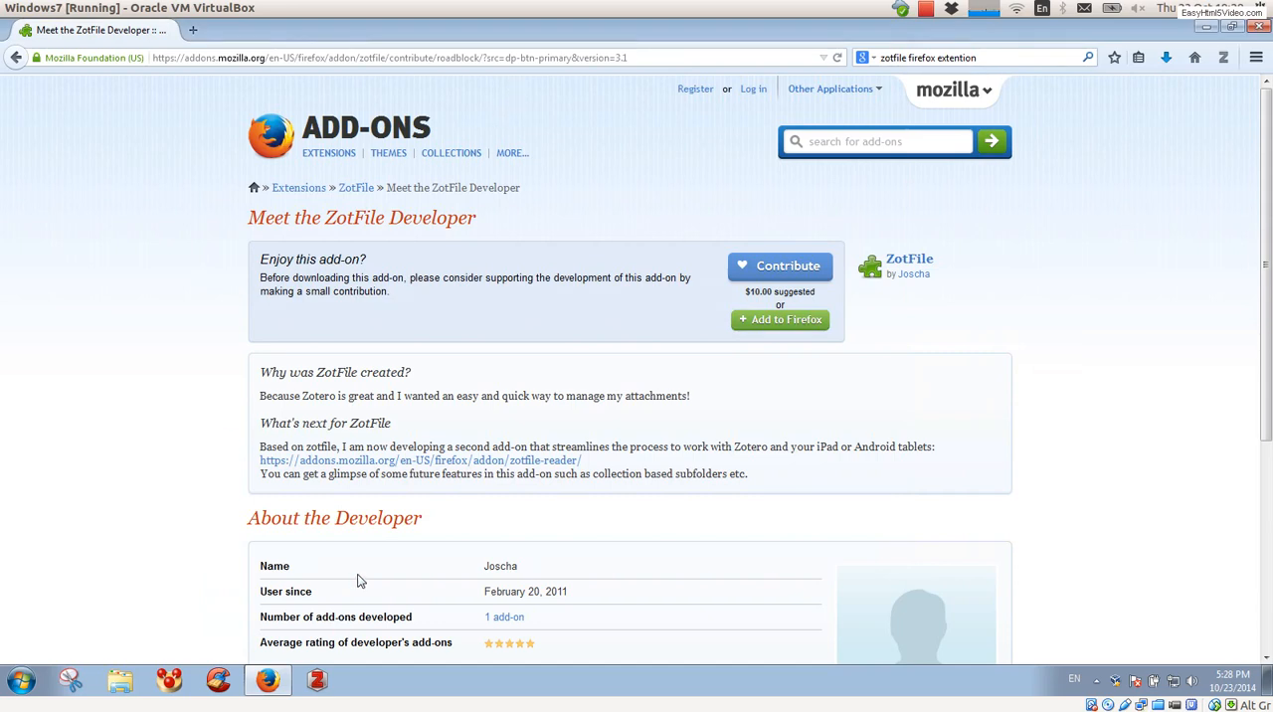
pyautogui.click(319, 682)
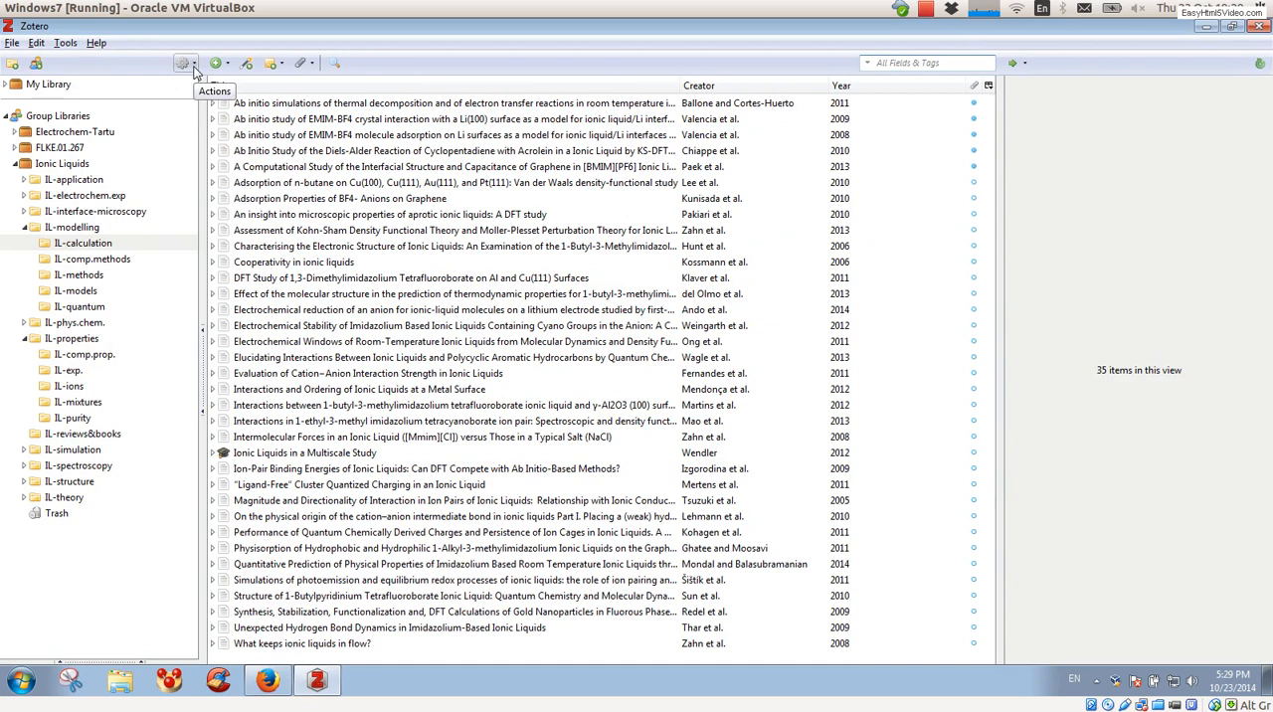
# Step: Show Zotero's data directory from the advanced Files and Folders preferences
pyautogui.click(194, 65)
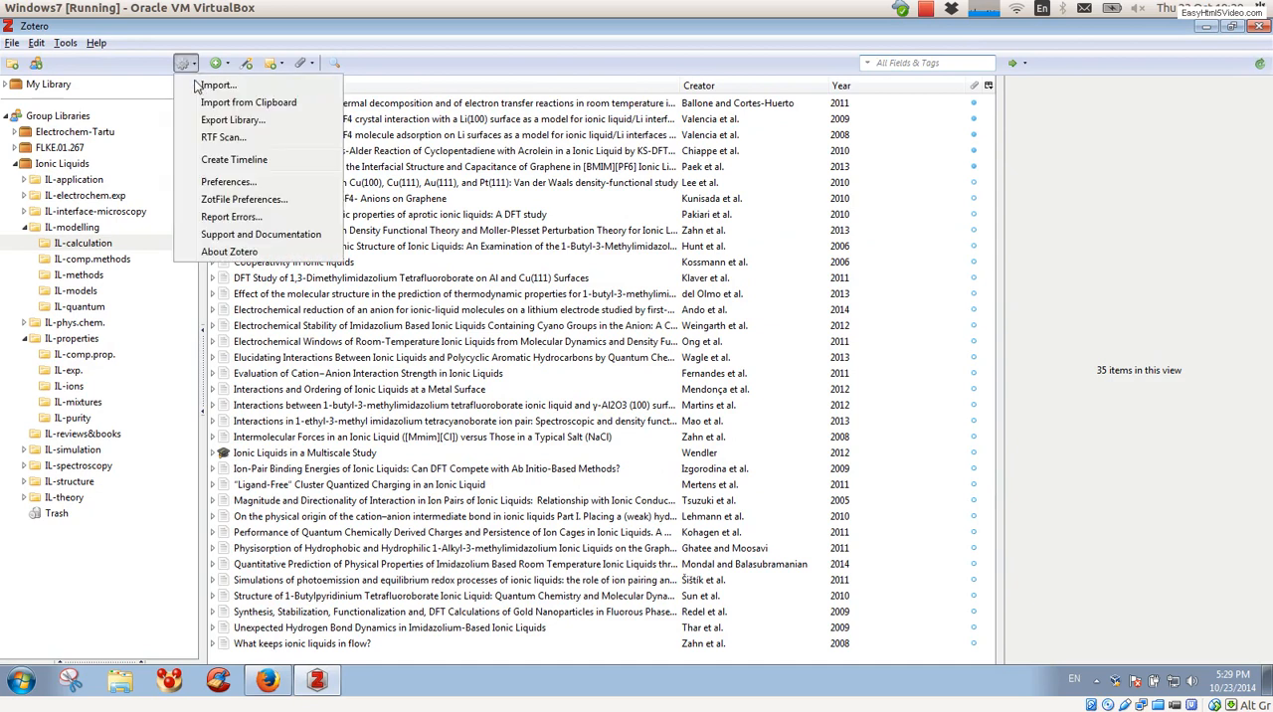
pyautogui.click(219, 179)
pyautogui.click(491, 111)
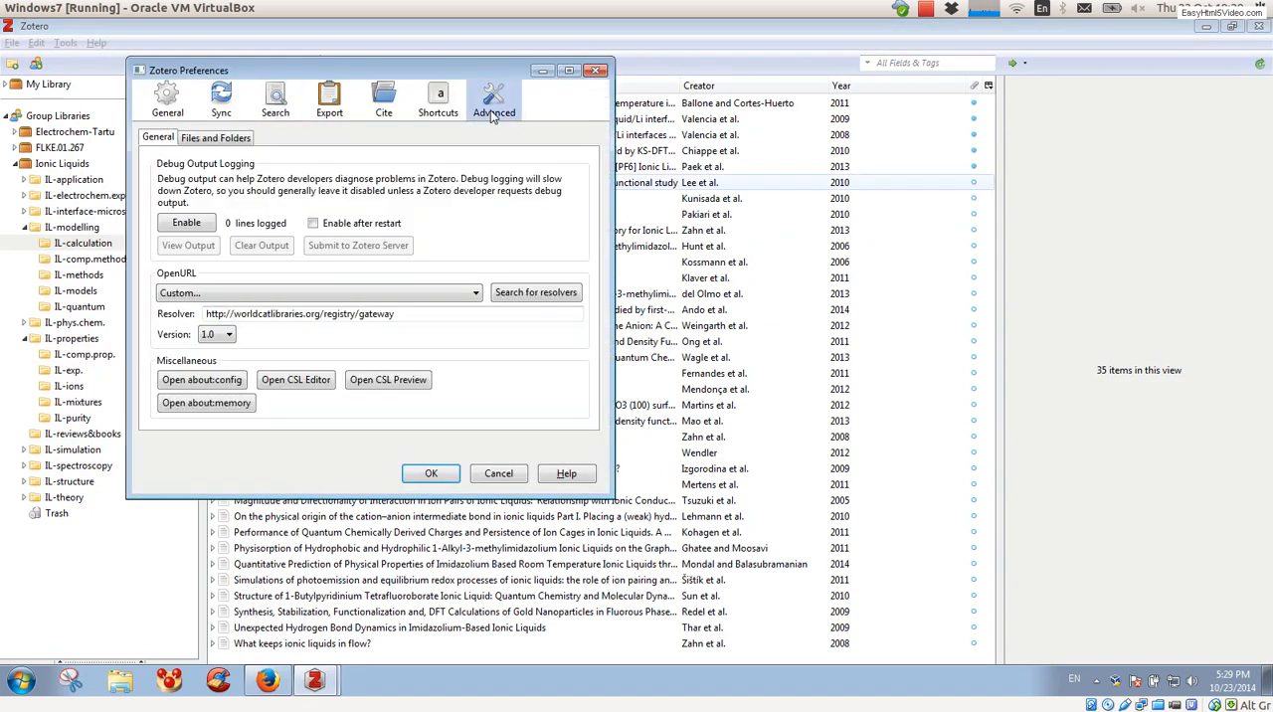
pyautogui.click(220, 140)
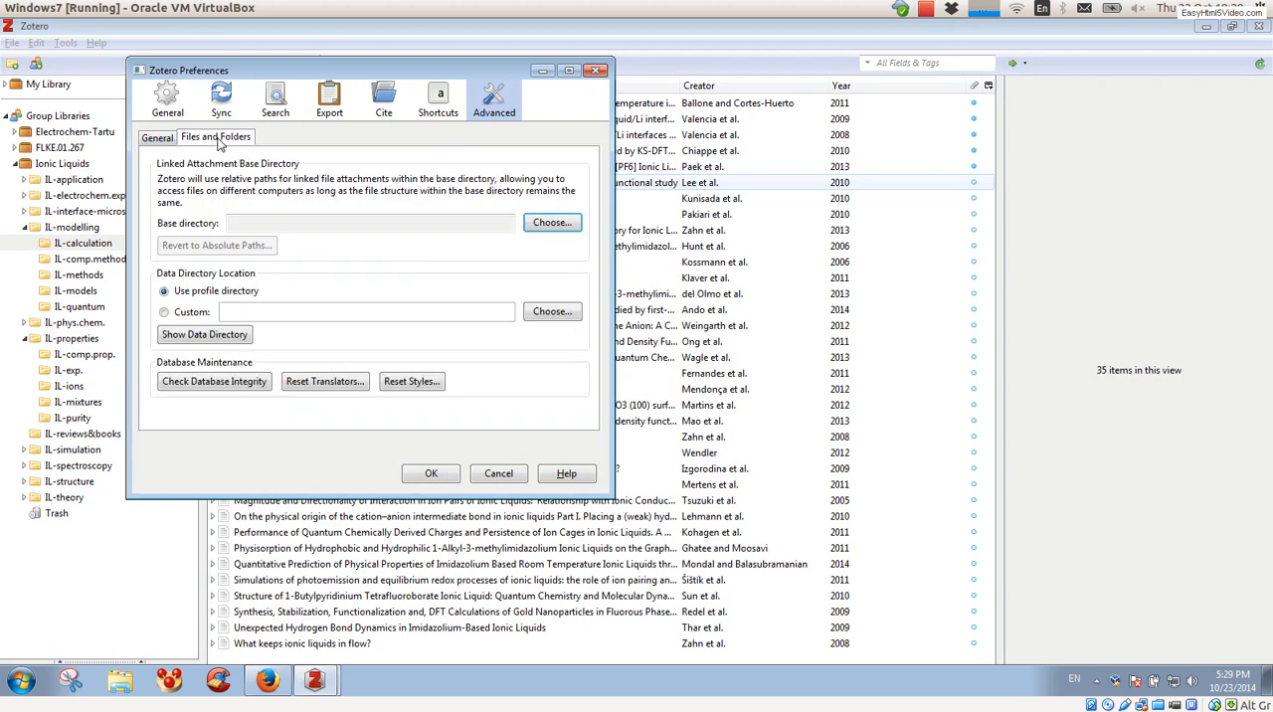
pyautogui.click(246, 340)
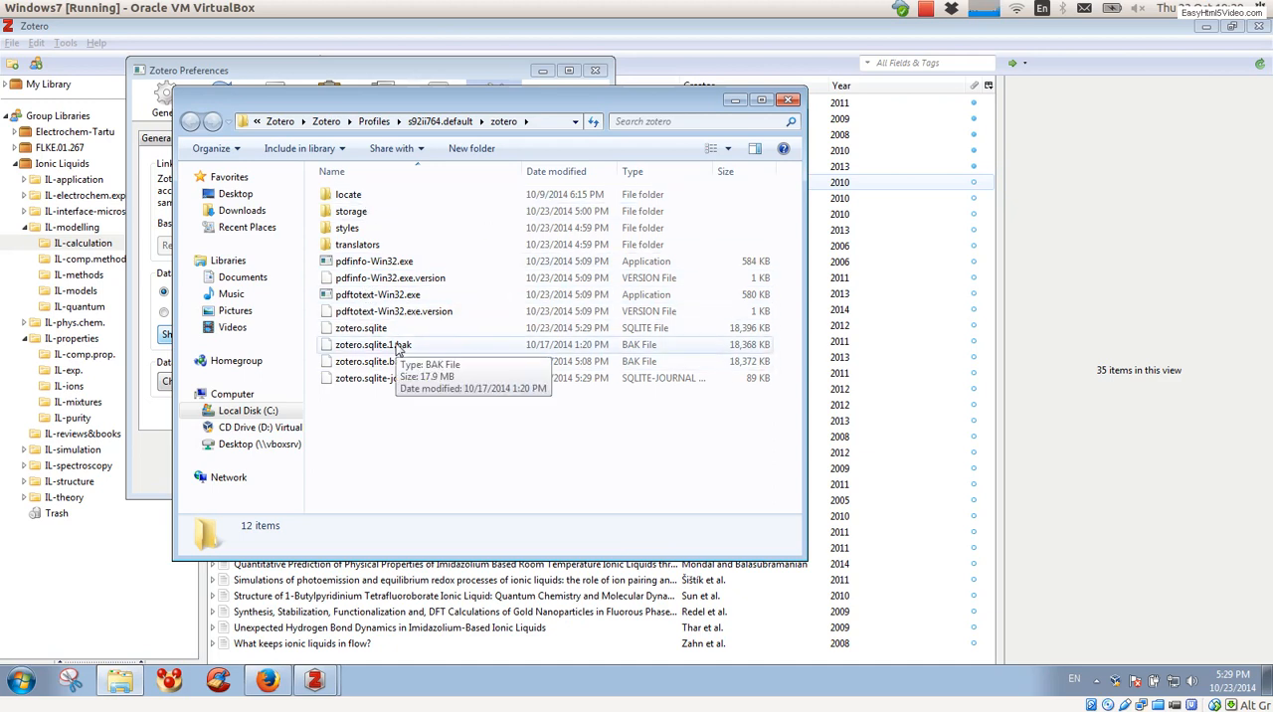
# Step: Copy the address of the storage folder inside the data directory, then minimize the folder window and close the Zotero preferences
pyautogui.rightClick(502, 121)
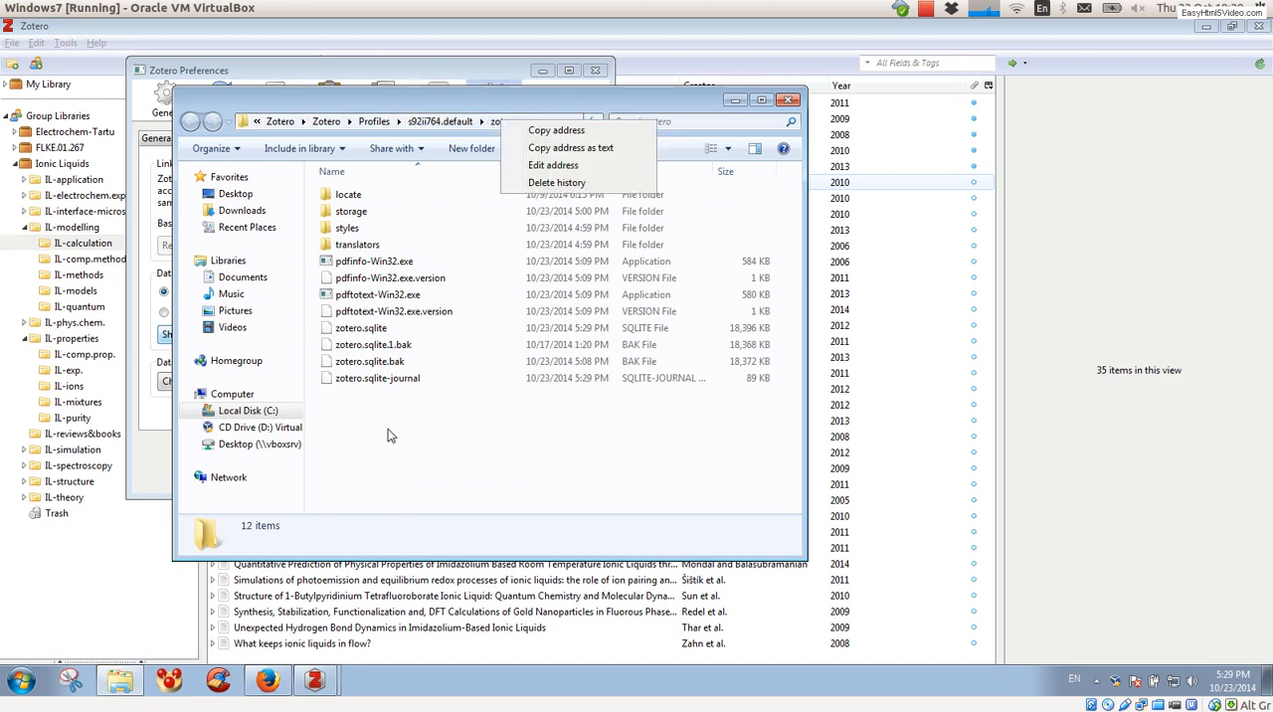
pyautogui.click(391, 437)
pyautogui.click(347, 214)
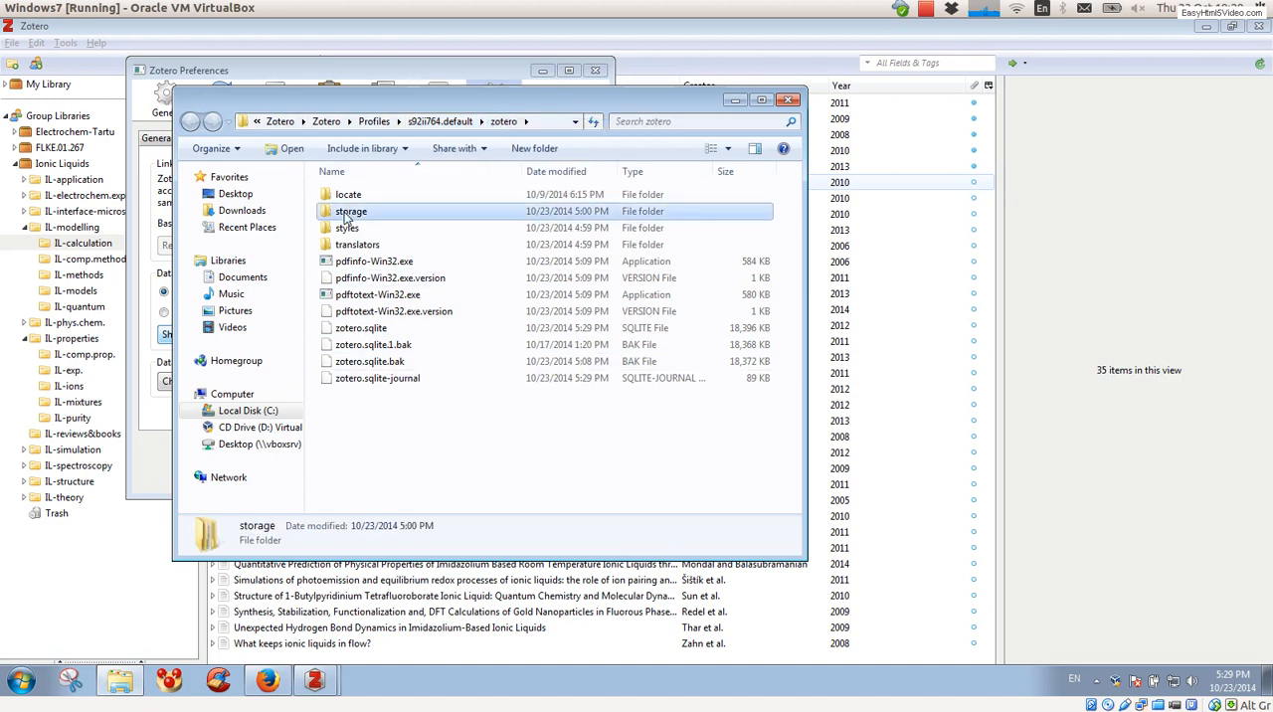
pyautogui.doubleClick(347, 215)
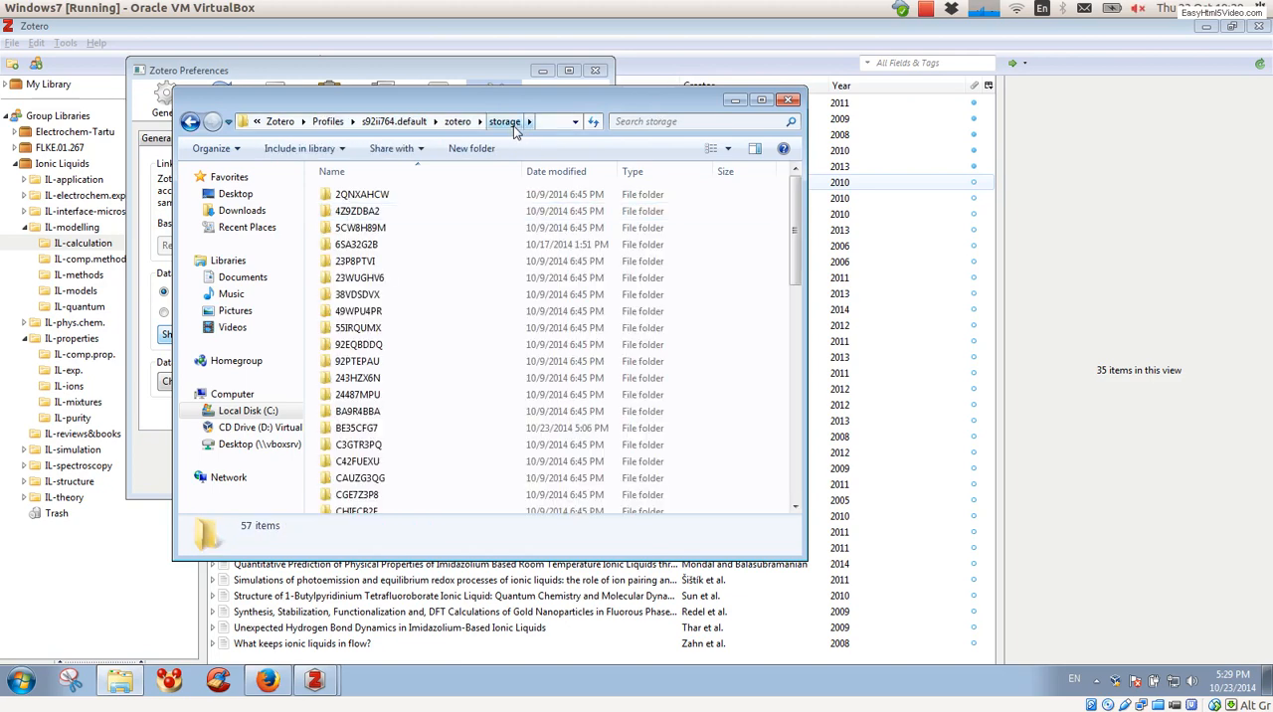
pyautogui.rightClick(512, 130)
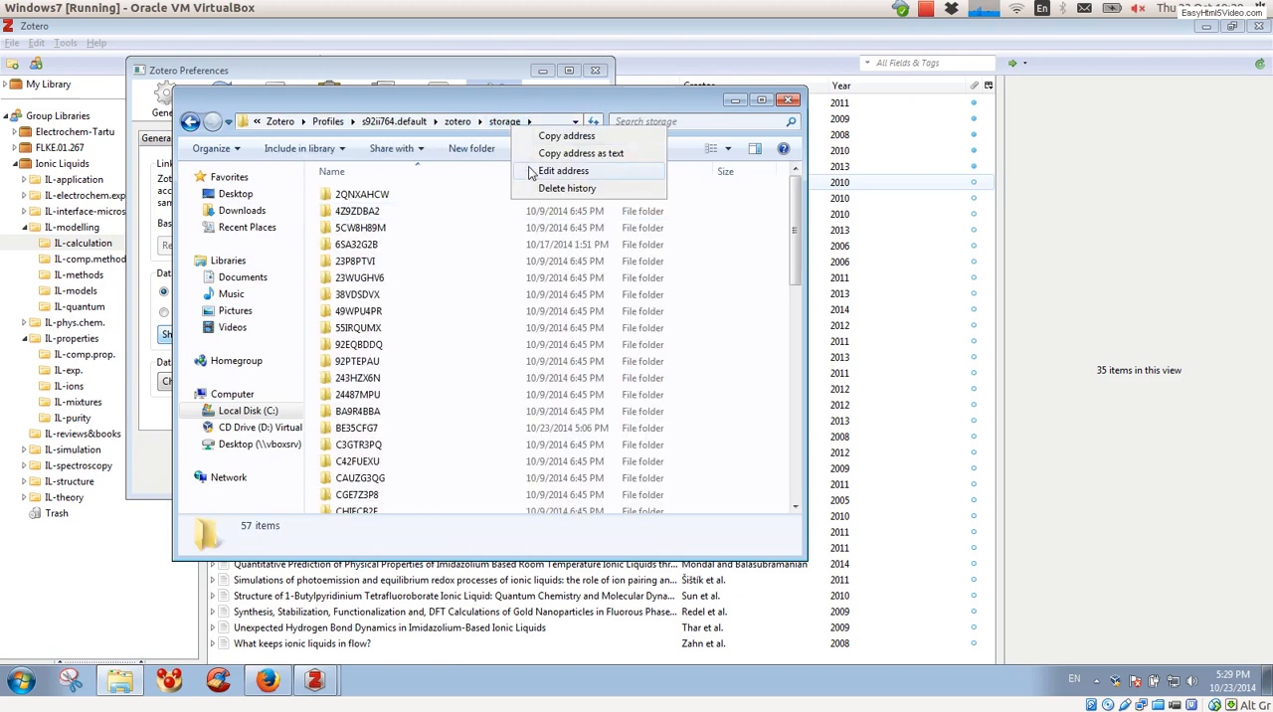
pyautogui.click(562, 136)
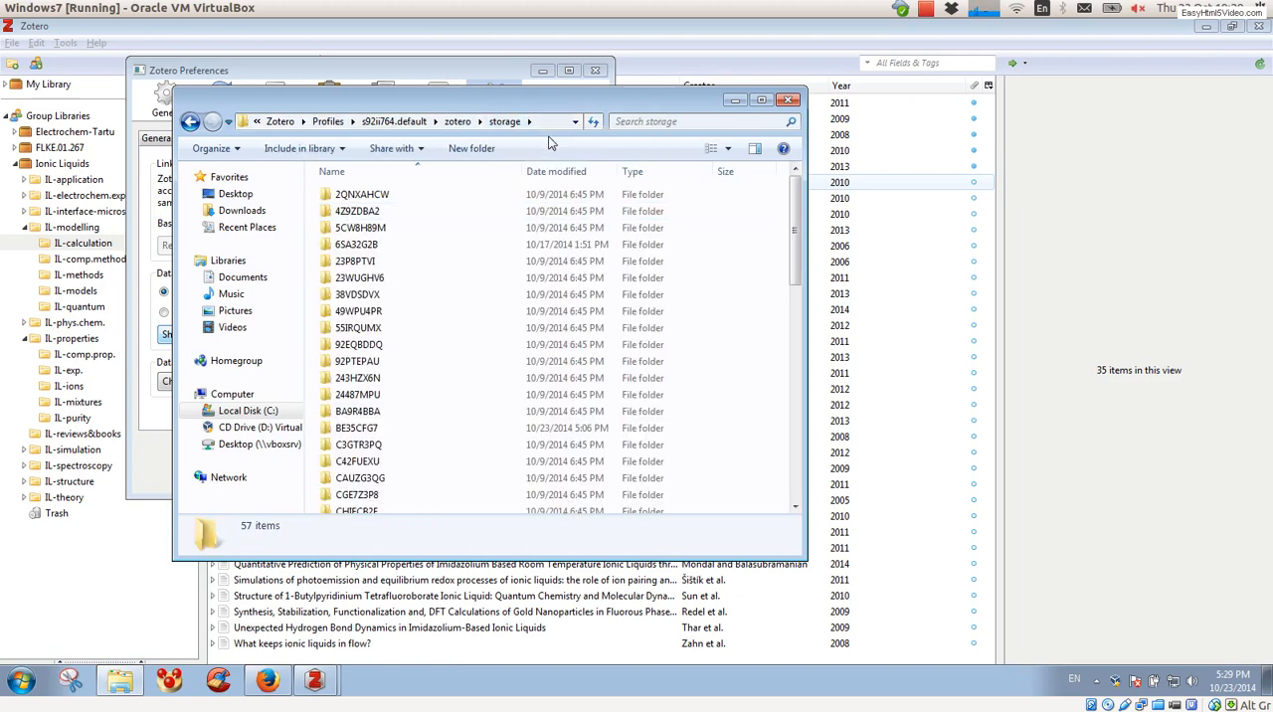
pyautogui.click(735, 100)
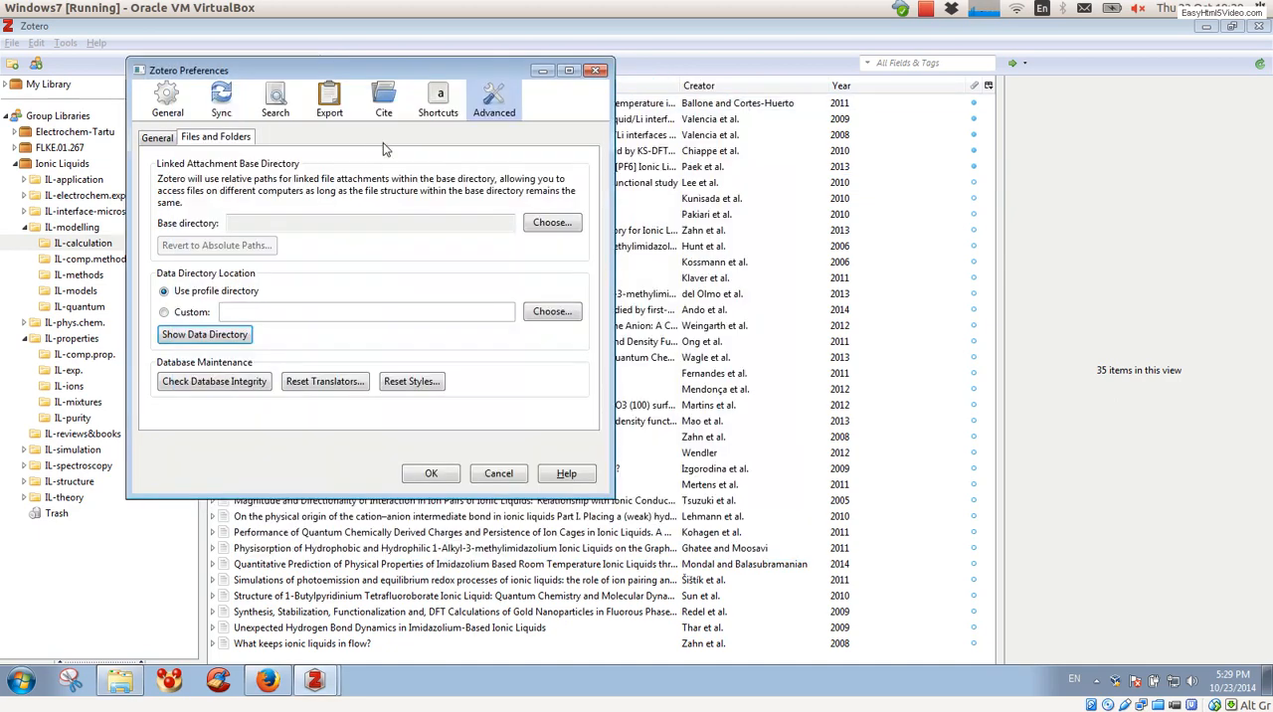
pyautogui.click(597, 69)
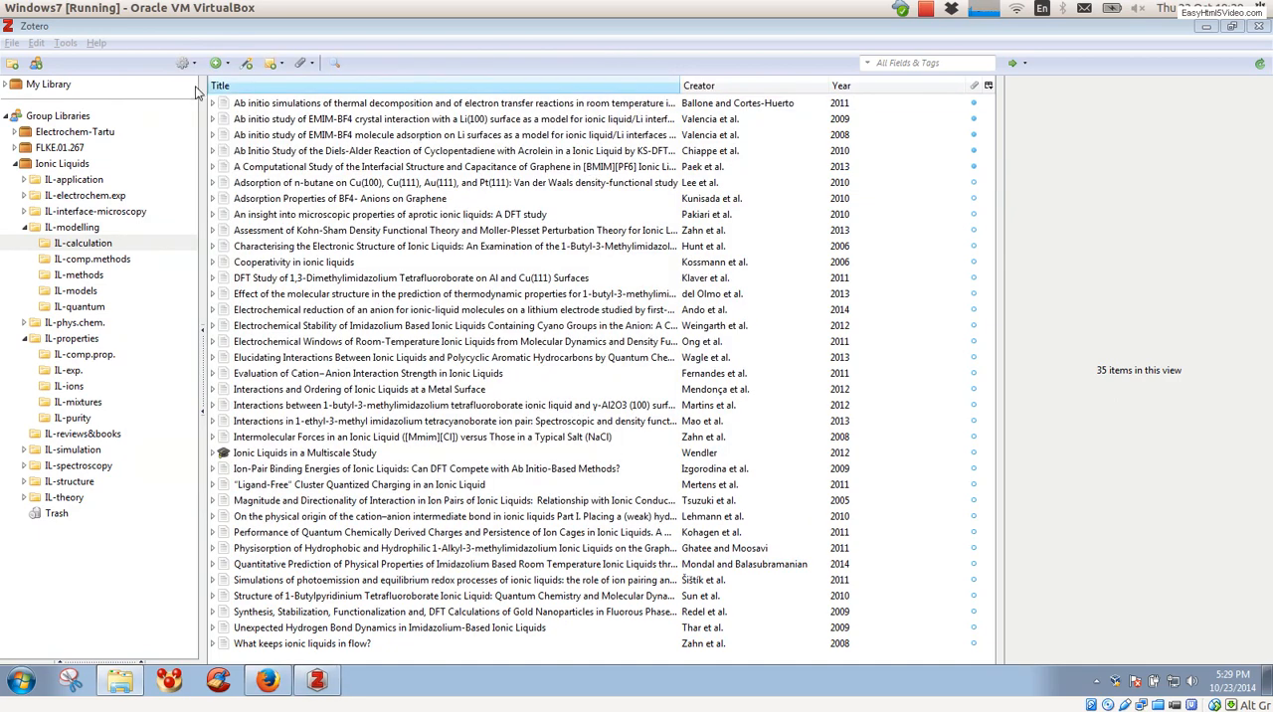
# Step: In the ZotFile preferences, use the path of Zotero's storage folder as the custom source folder for attaching new files, and confirm
pyautogui.click(68, 45)
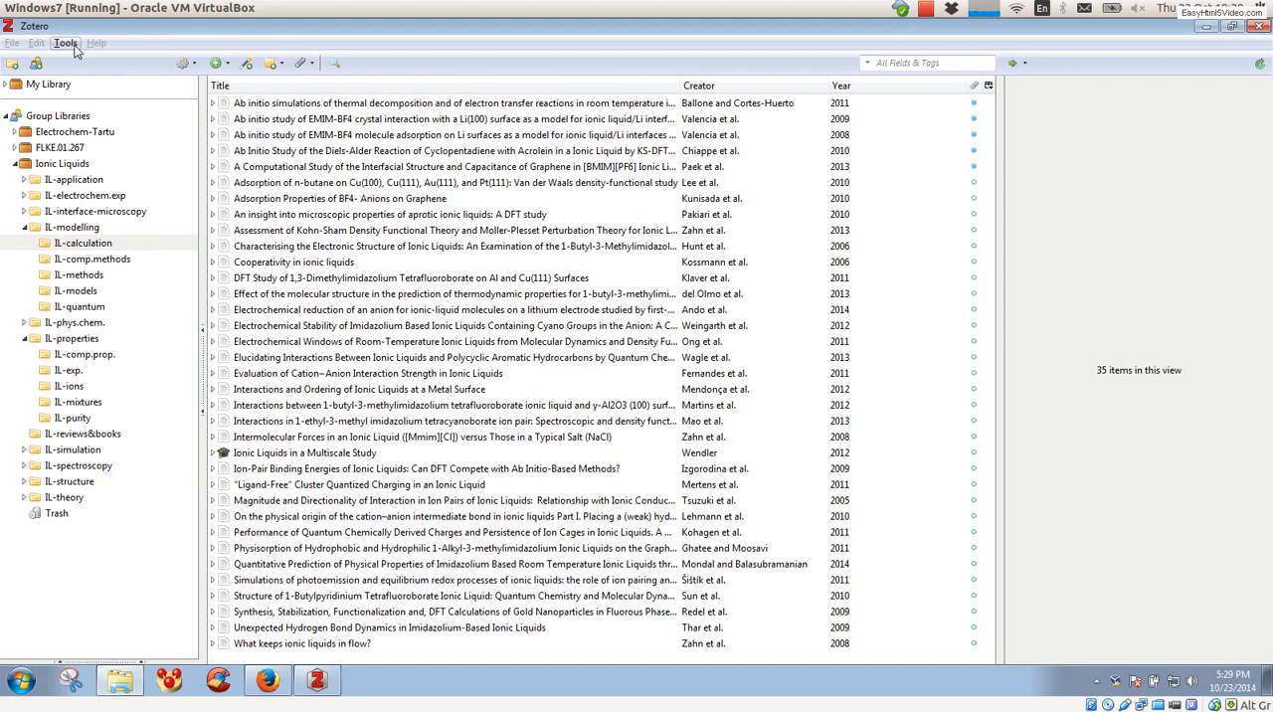
pyautogui.click(184, 63)
pyautogui.click(184, 63)
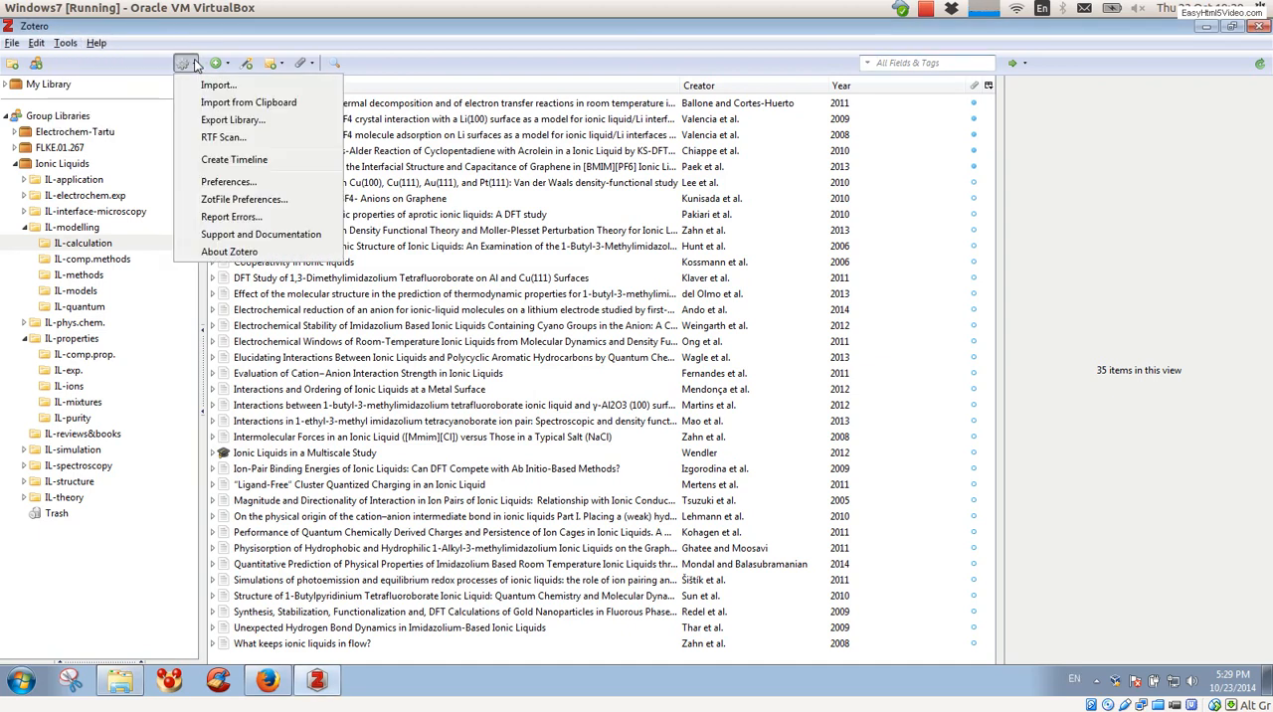
pyautogui.click(211, 201)
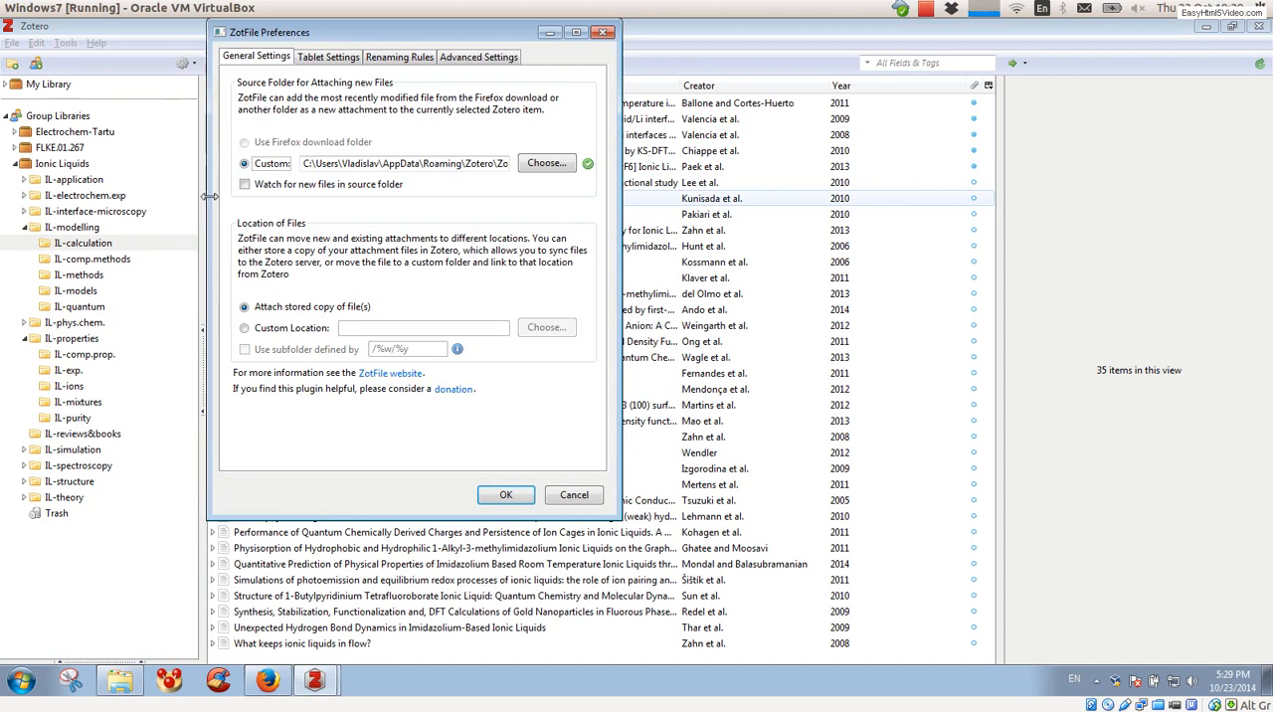
pyautogui.tripleClick(415, 159)
pyautogui.press('End')
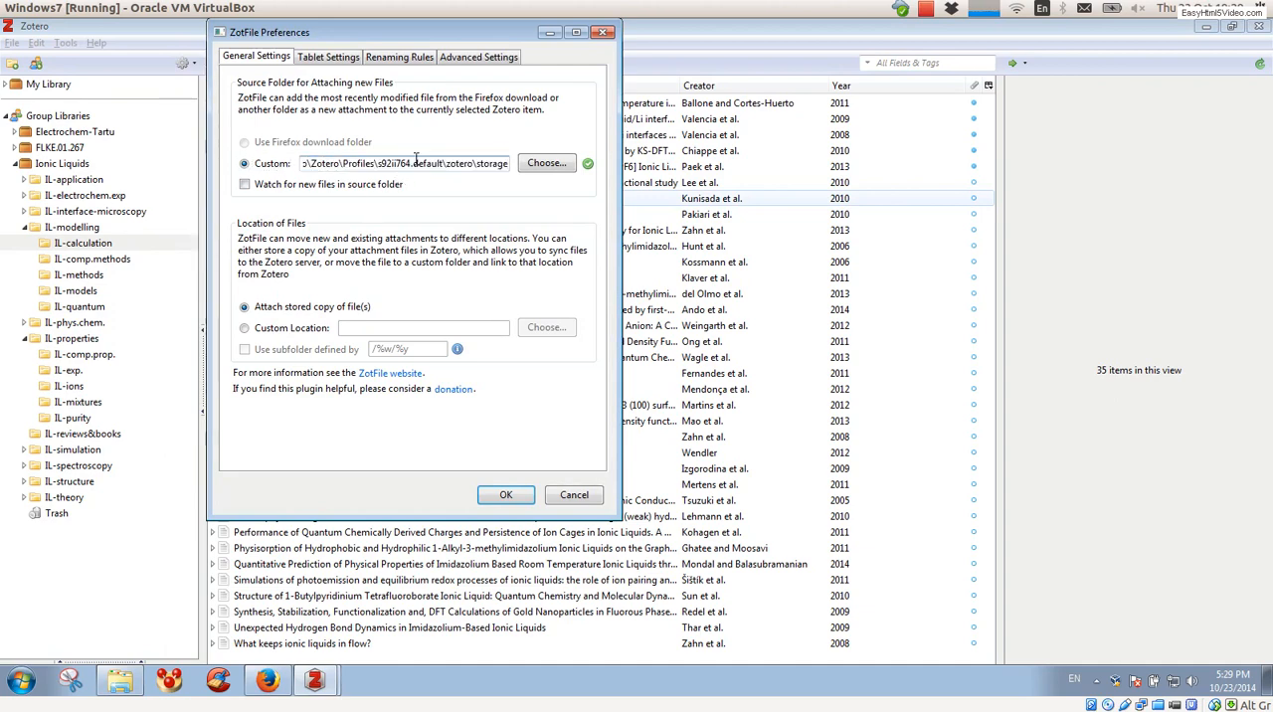
pyautogui.click(511, 494)
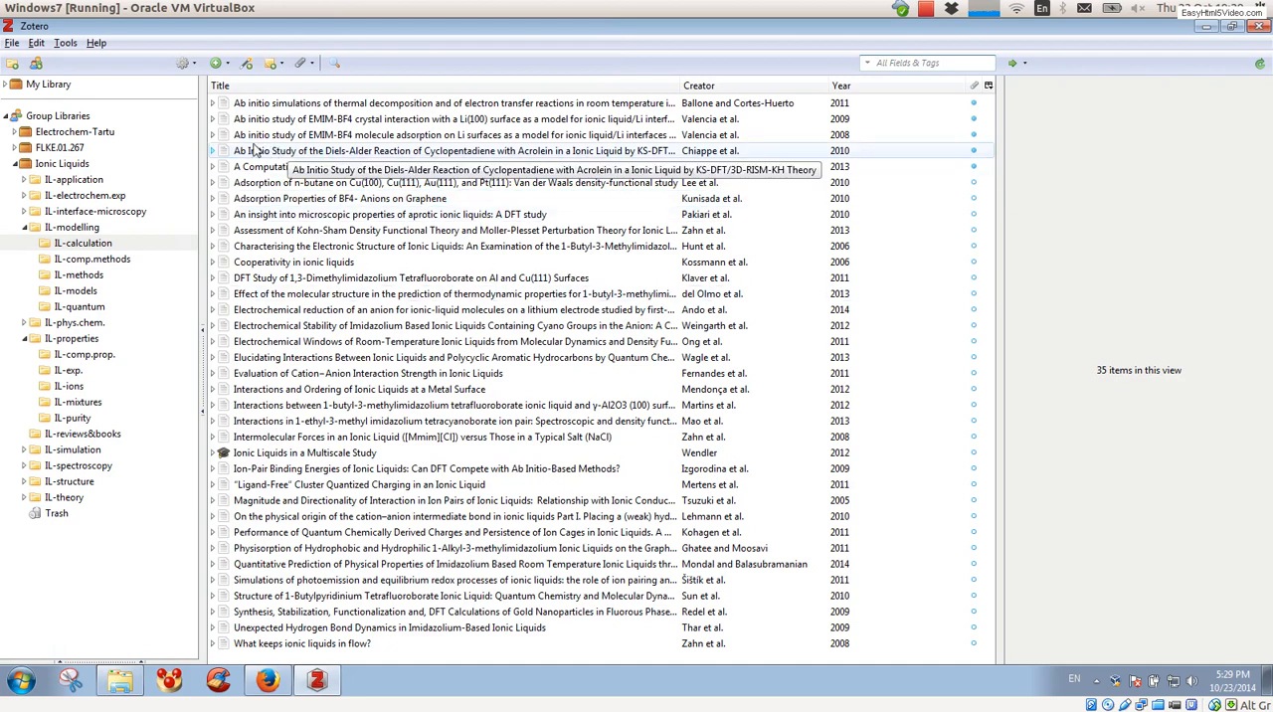
# Step: Expand the first five articles in the IL-calculation collection to show their PDF attachments
pyautogui.click(212, 103)
pyautogui.click(212, 134)
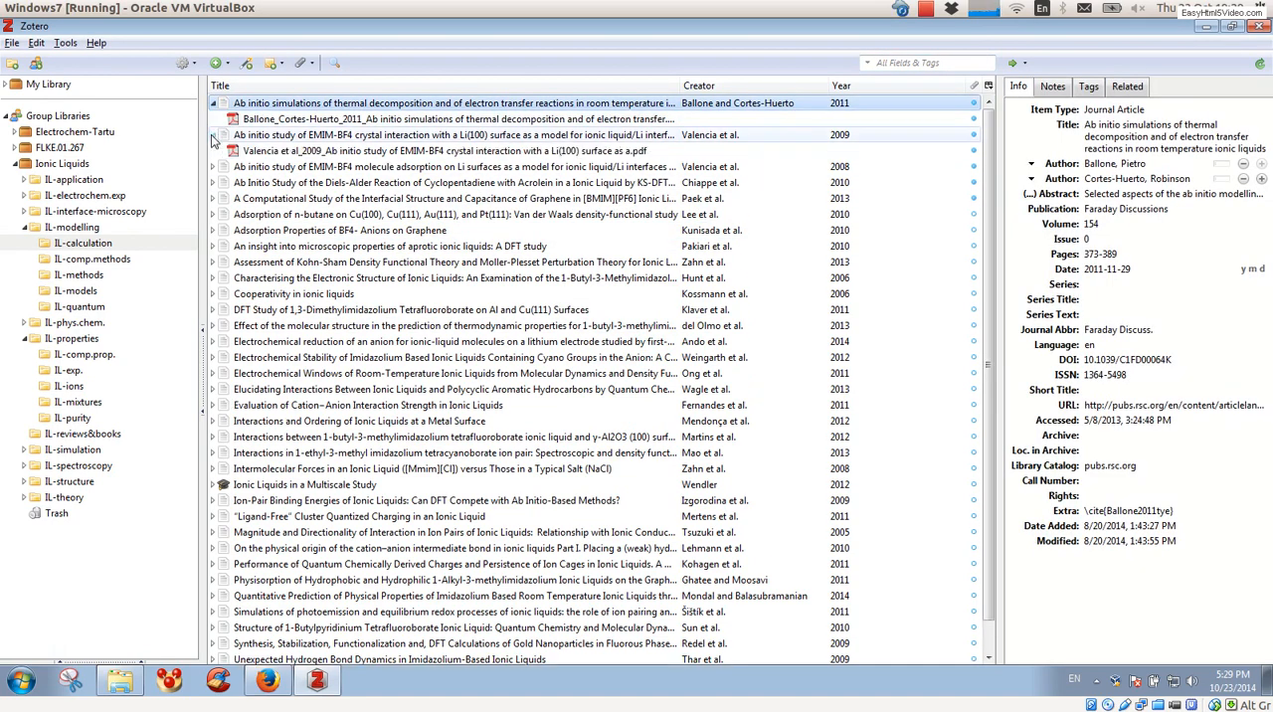
pyautogui.click(211, 167)
pyautogui.click(212, 199)
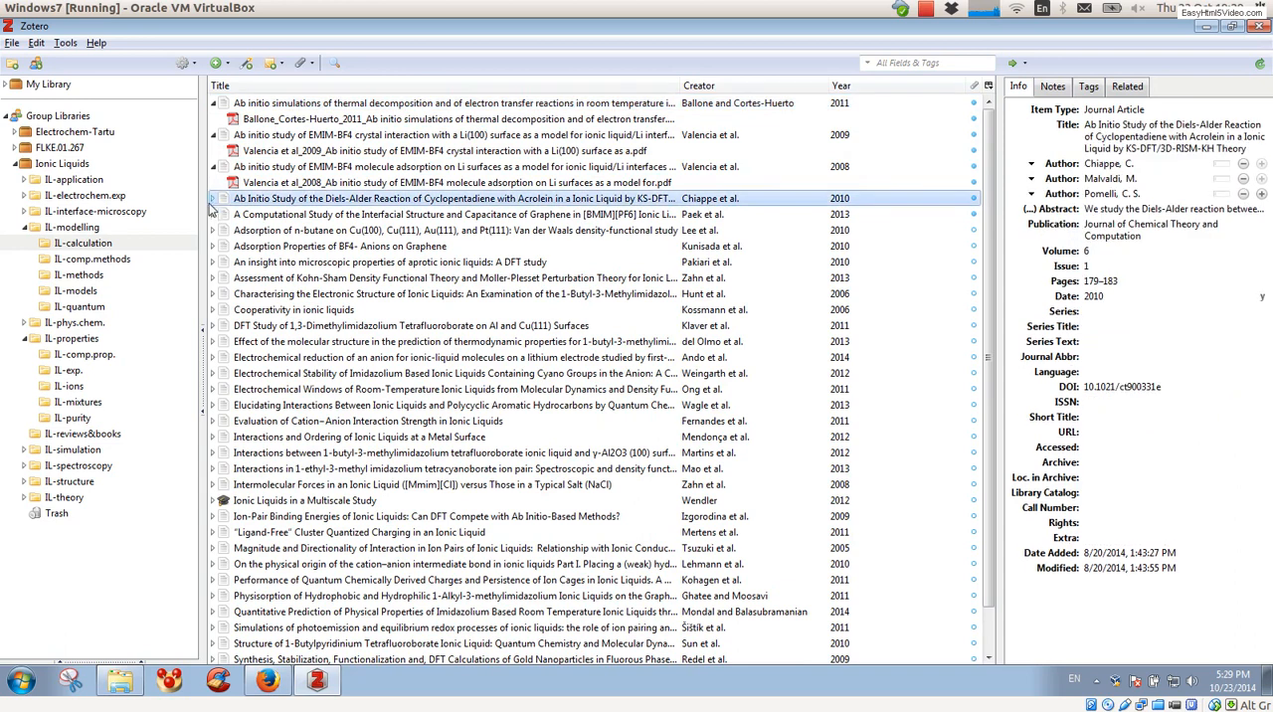
pyautogui.click(212, 200)
pyautogui.click(212, 229)
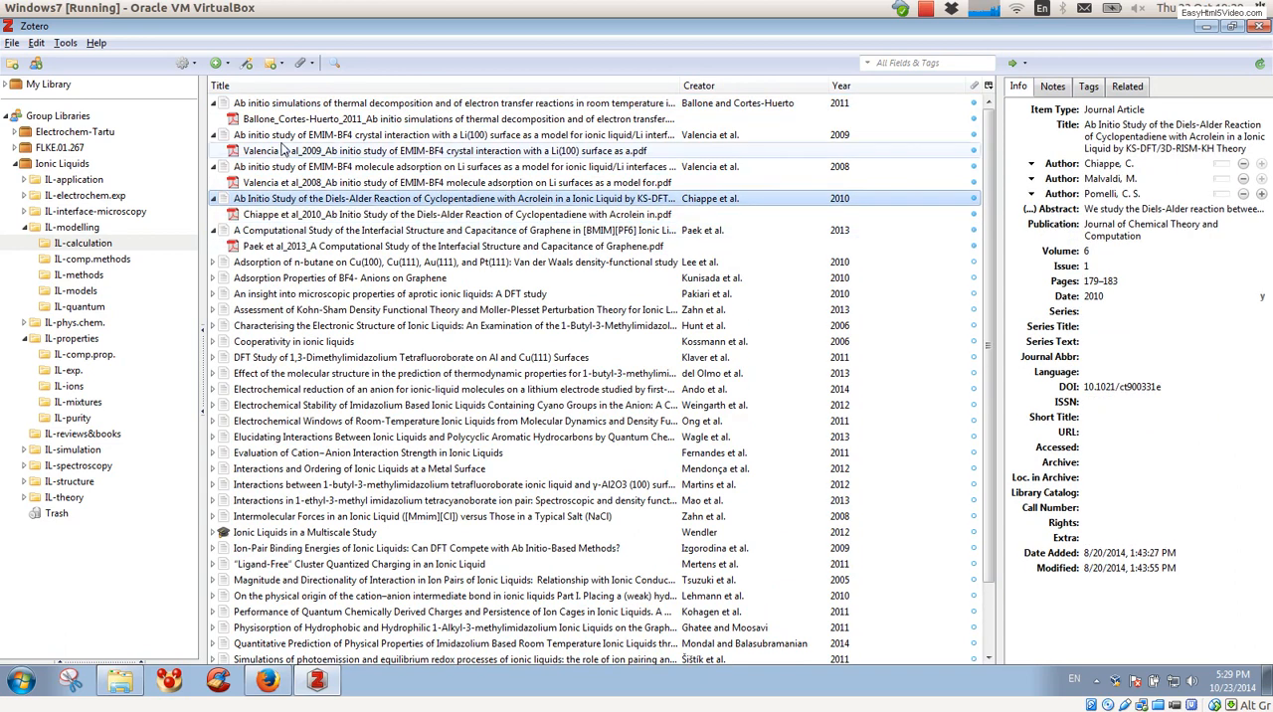
# Step: Open the PDF attachments of the first five articles one after another in PDF-XChange Viewer, returning to Zotero between them
pyautogui.doubleClick(287, 120)
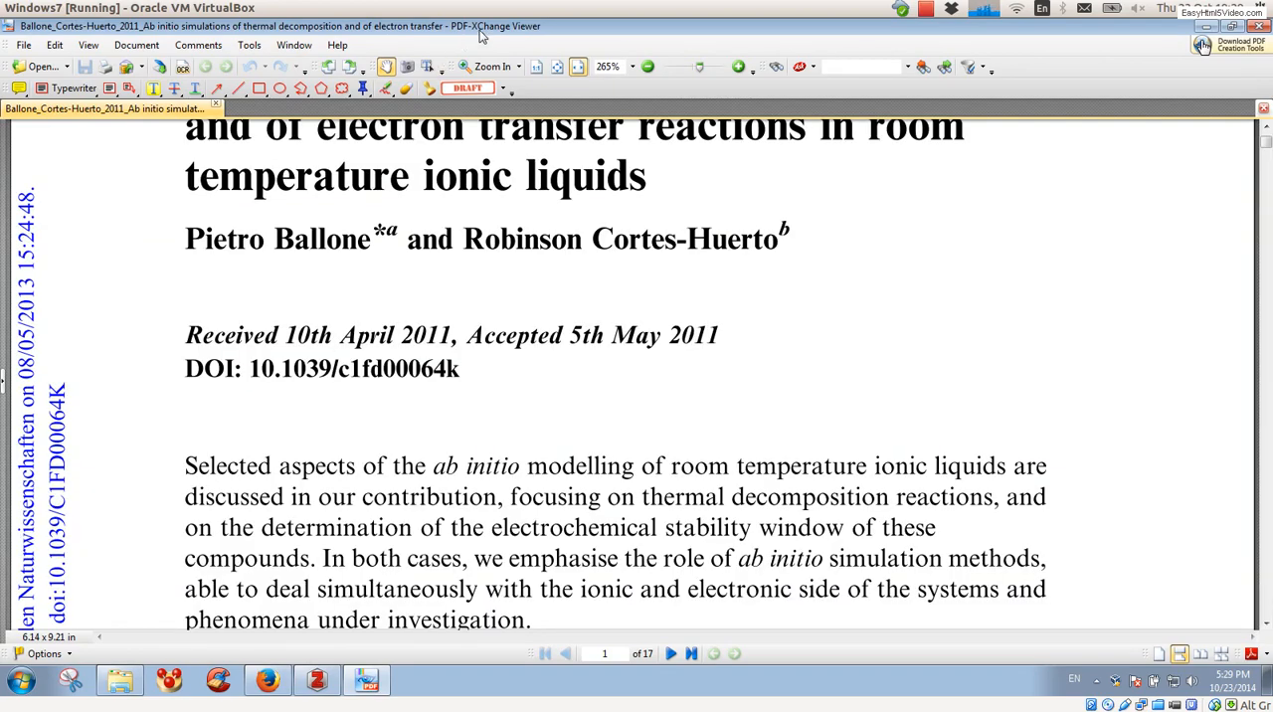
pyautogui.click(306, 678)
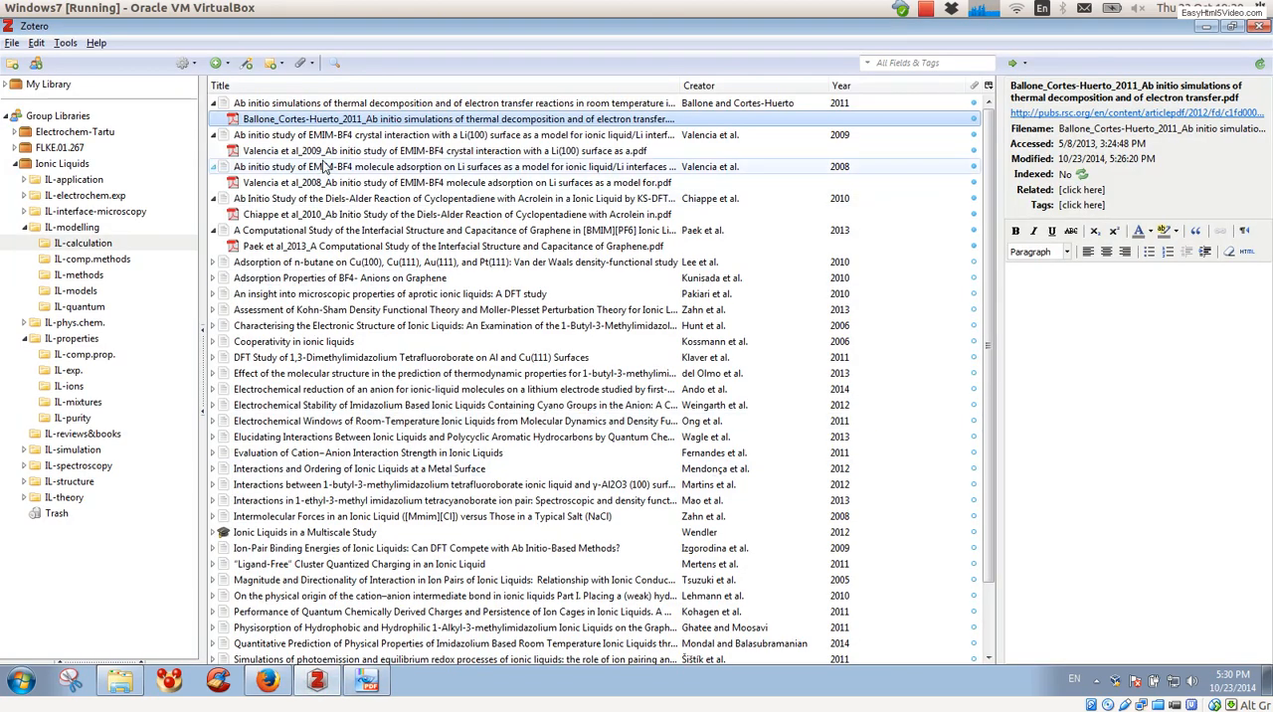
pyautogui.doubleClick(324, 154)
pyautogui.hotkey('alt', 'Tab')
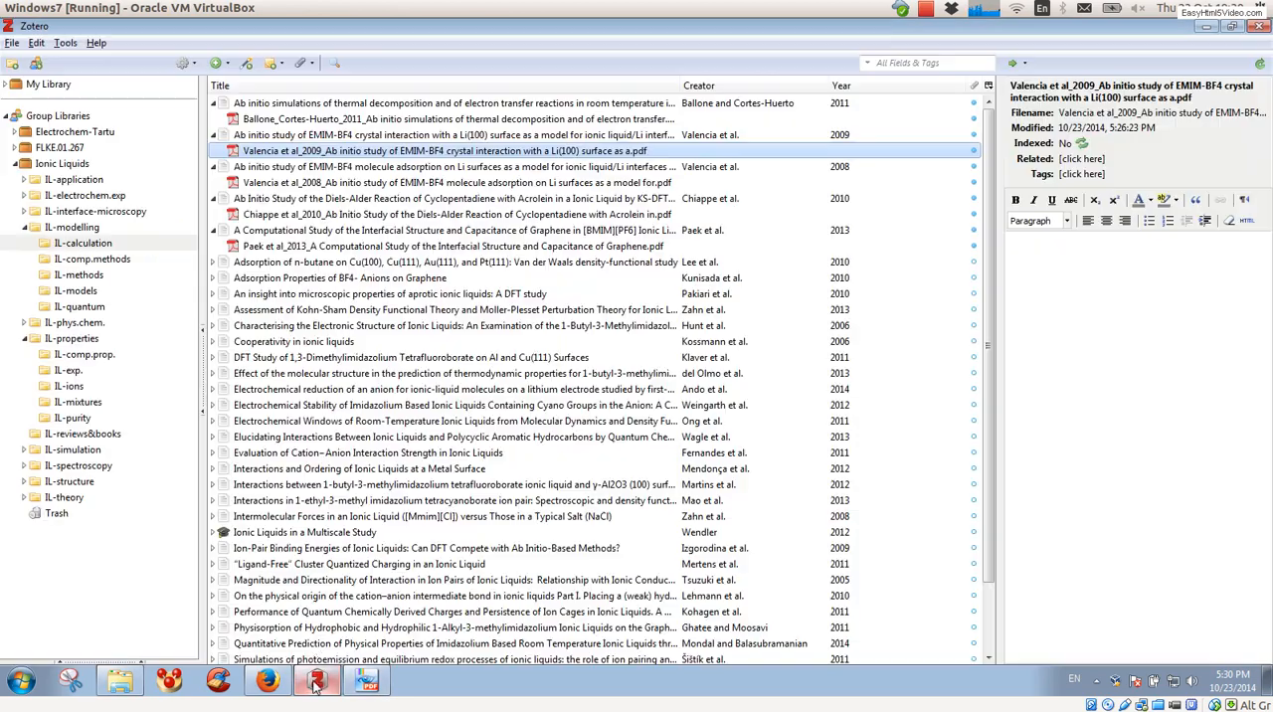
pyautogui.doubleClick(328, 182)
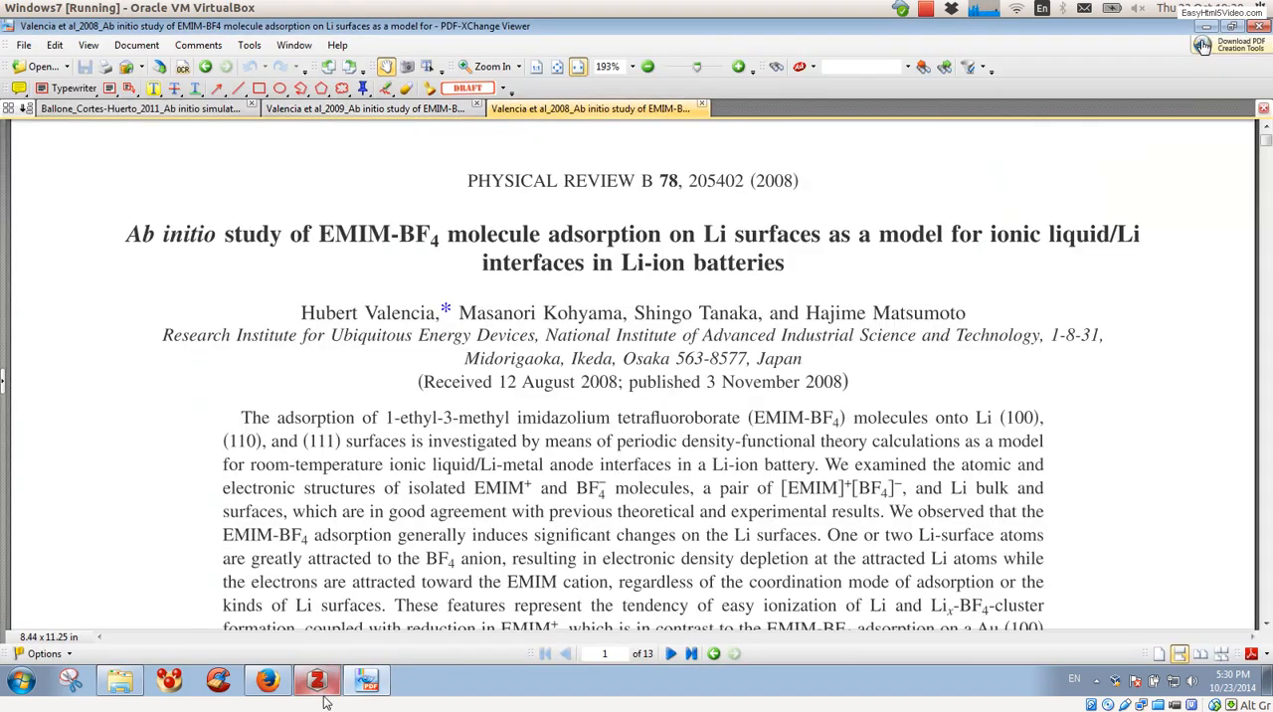
pyautogui.click(327, 689)
pyautogui.doubleClick(392, 213)
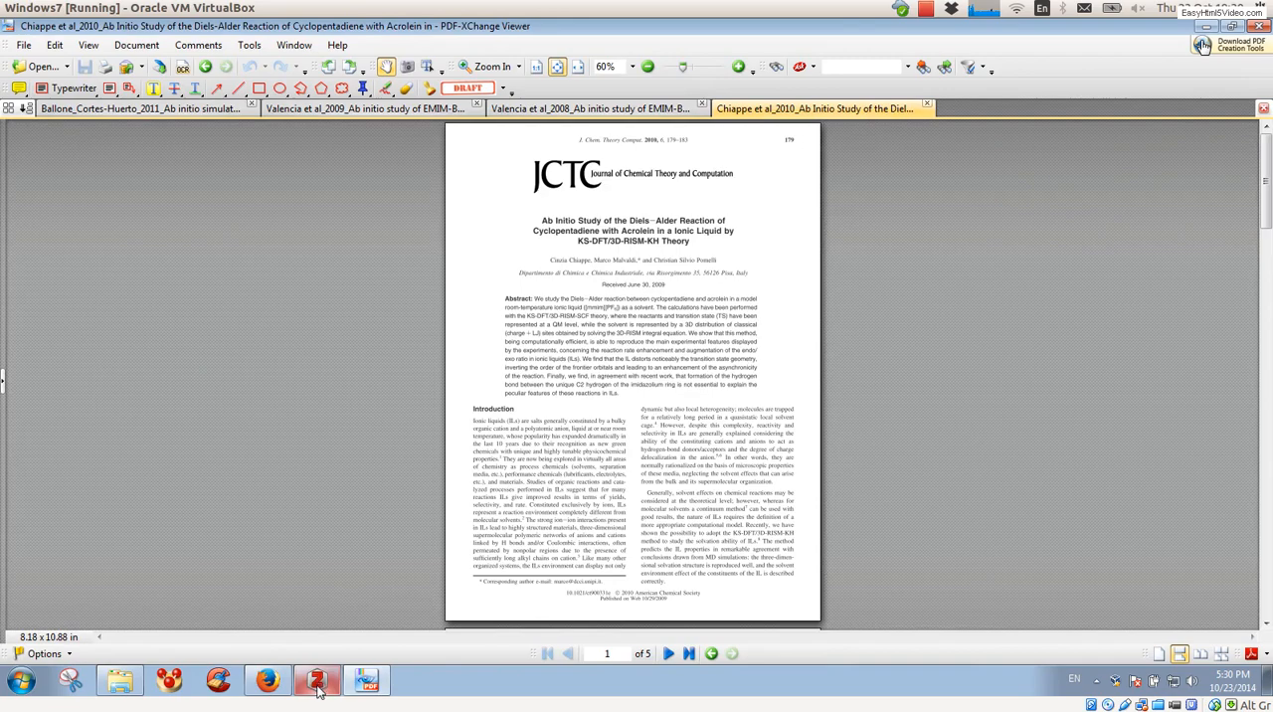
pyautogui.click(320, 682)
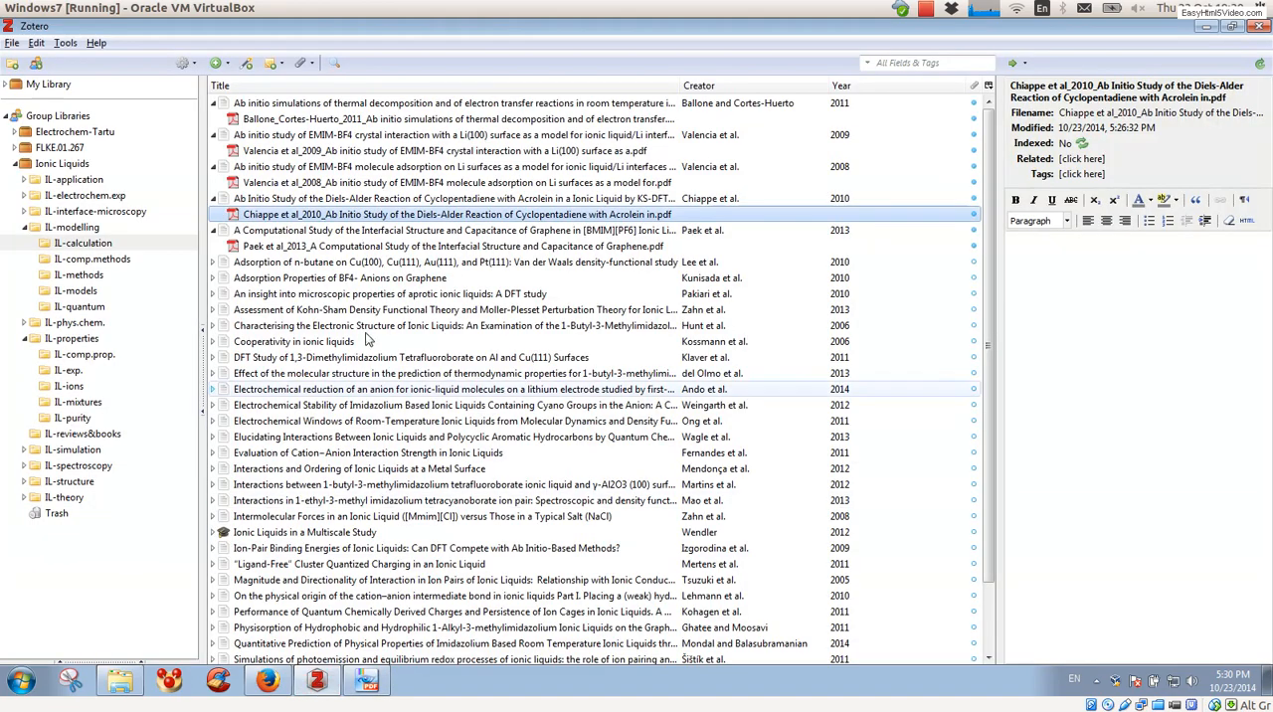
pyautogui.doubleClick(313, 249)
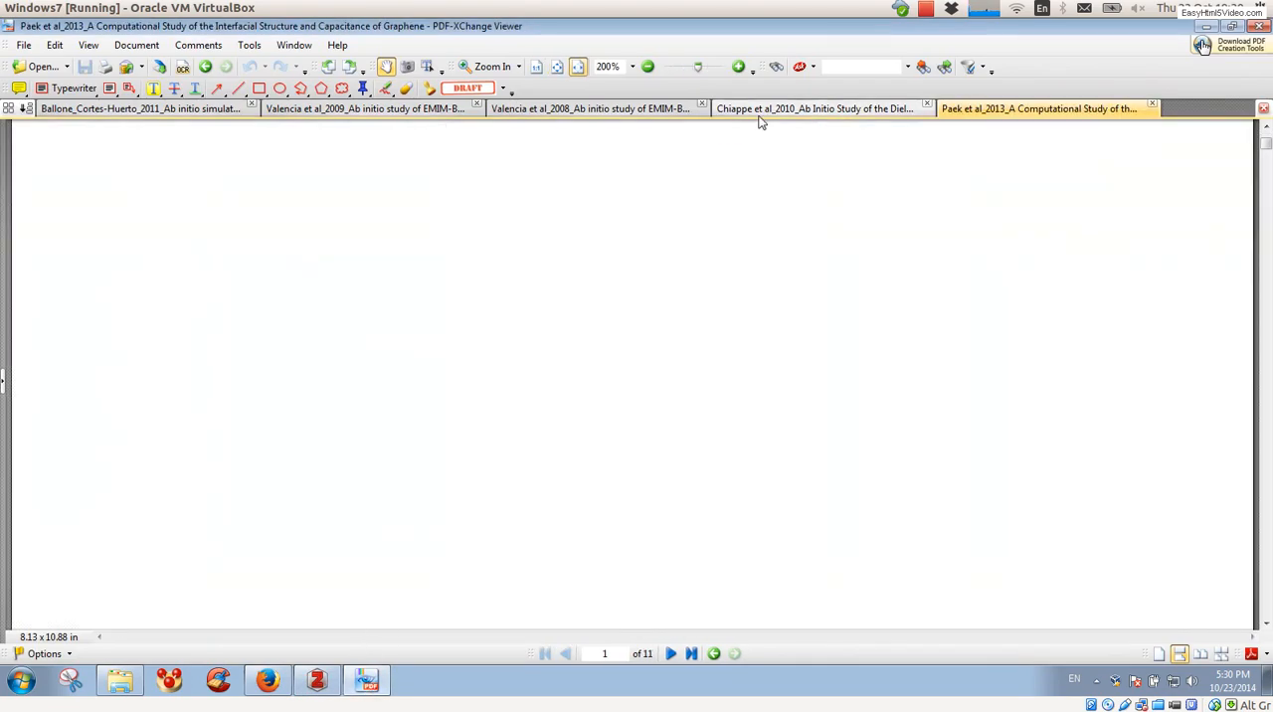
# Step: Highlight the whole abstract of the 2011 paper on ab initio simulations of thermal decomposition and save the PDF
pyautogui.click(199, 107)
pyautogui.click(154, 87)
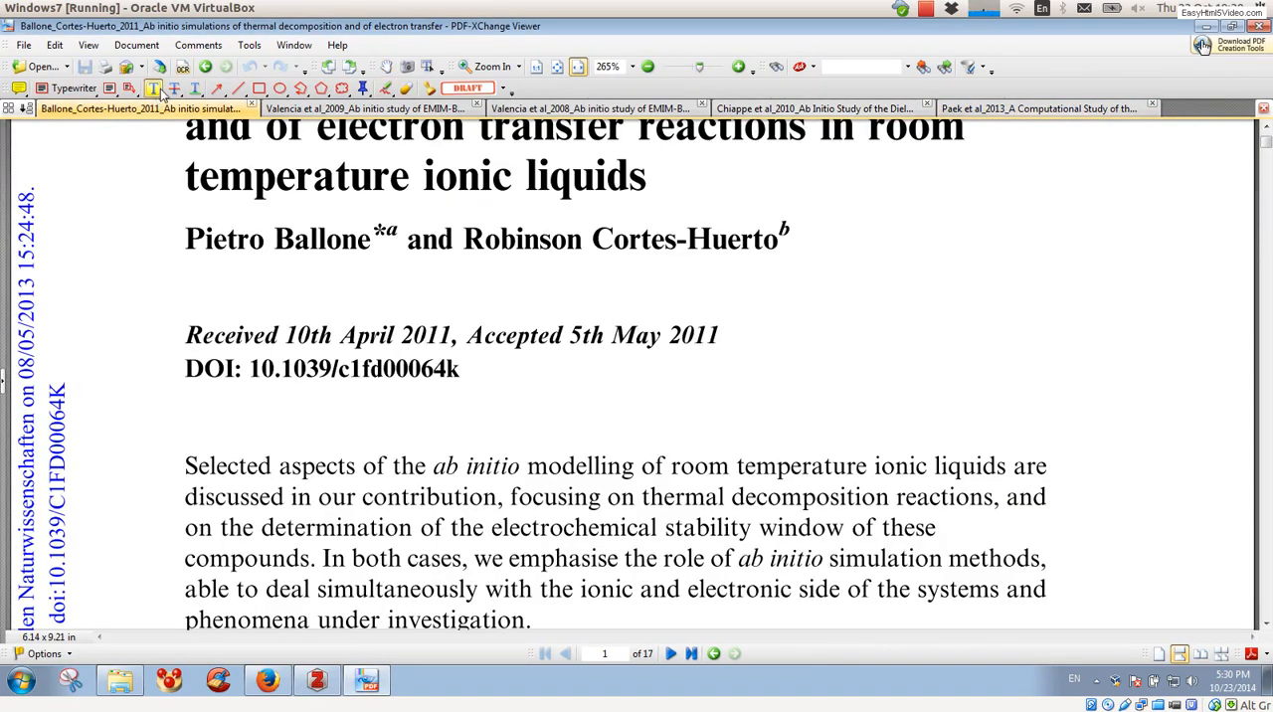
pyautogui.scroll(-1, 308, 423)
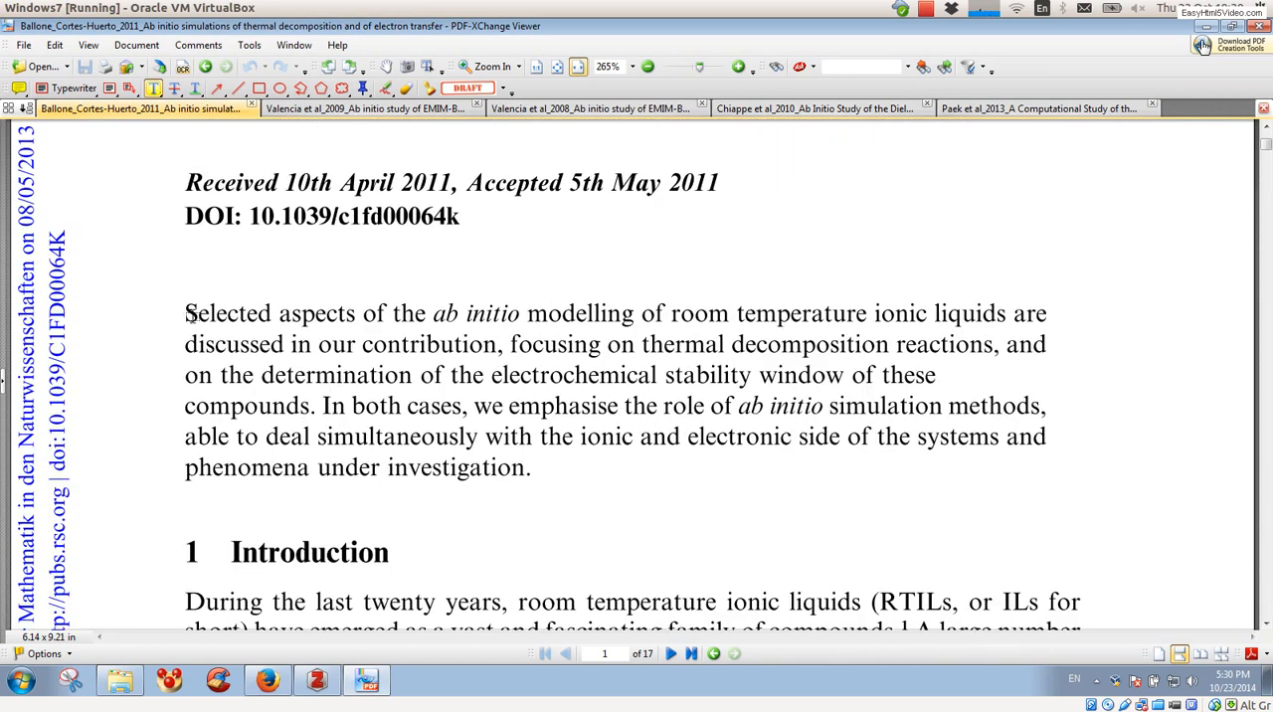
pyautogui.moveTo(185, 312); pyautogui.dragTo(605, 508)
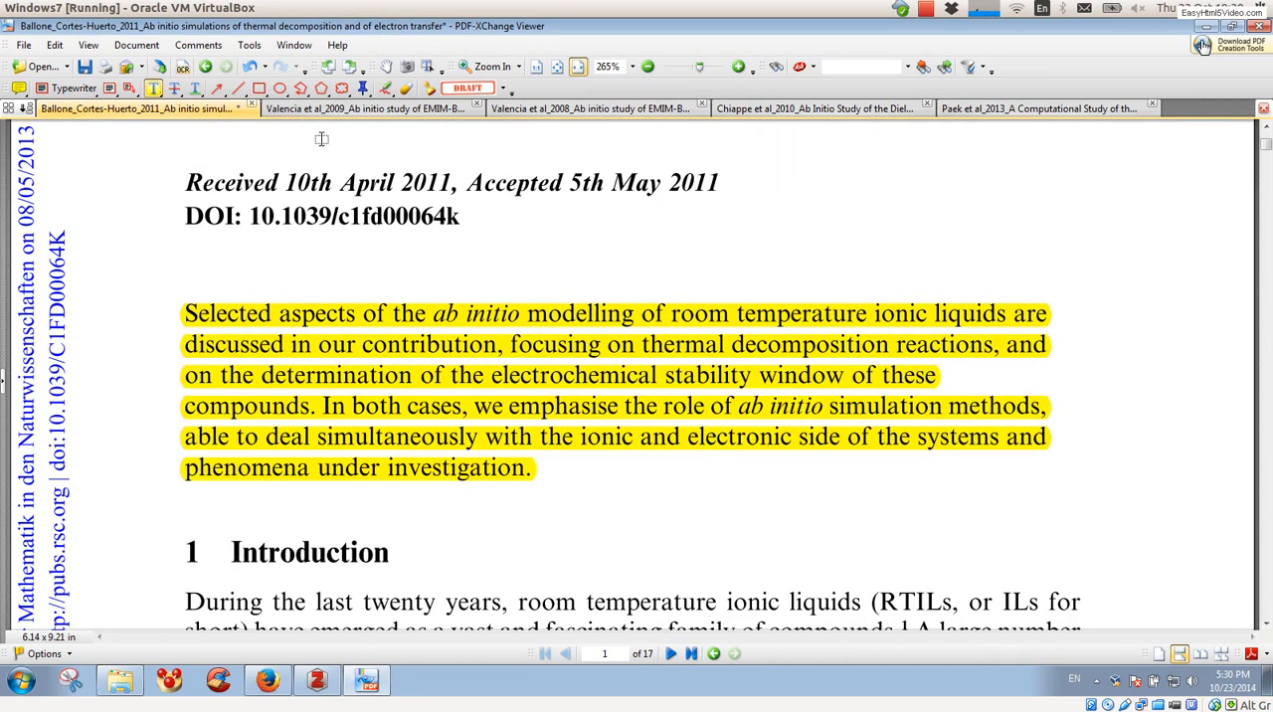
pyautogui.hotkey('ctrl', 's')
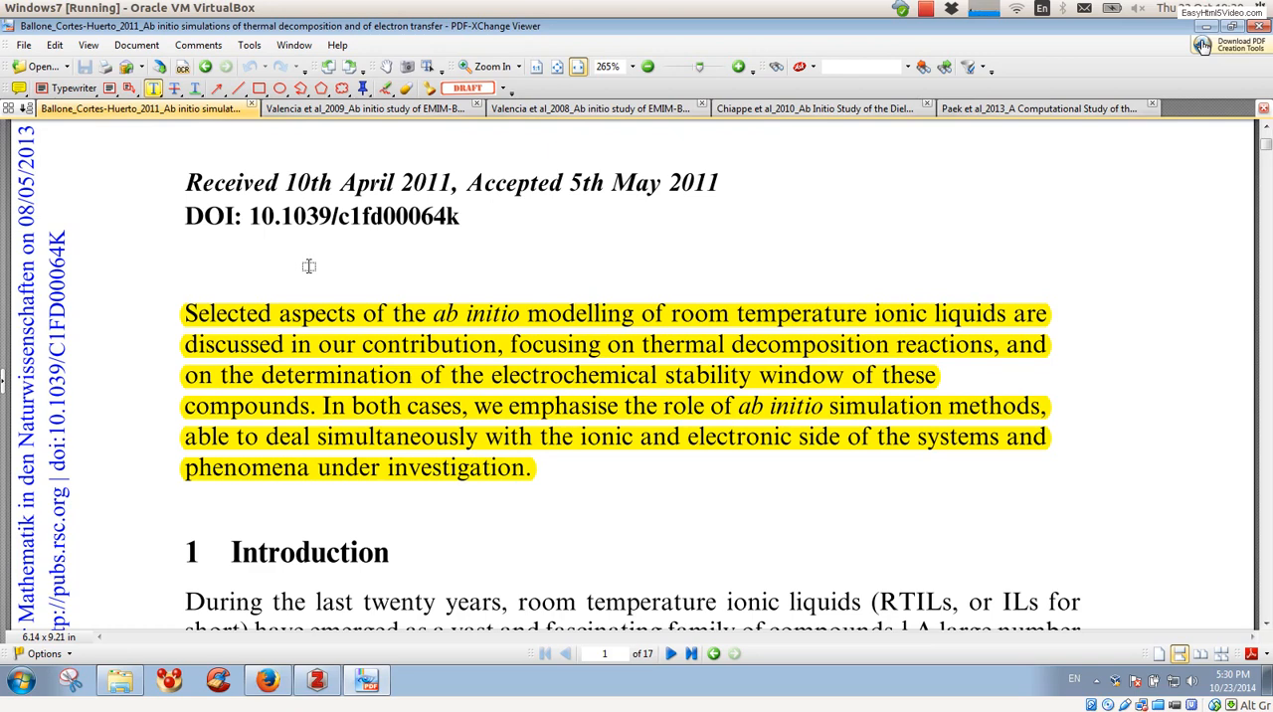
# Step: In the 2009 EMIM-BF4 crystal interaction paper, highlight the abstract from "We examined" through the "(2008)]" citation and save the PDF
pyautogui.click(338, 110)
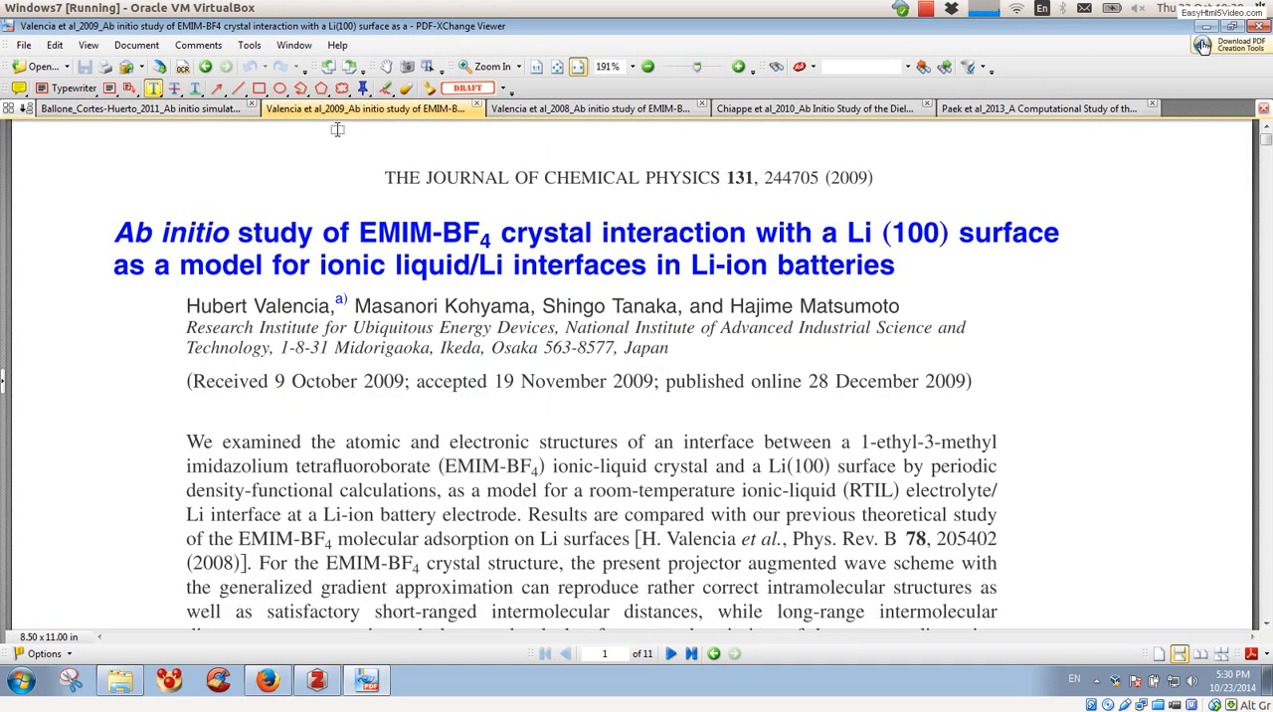
pyautogui.scroll(-3, 244, 368)
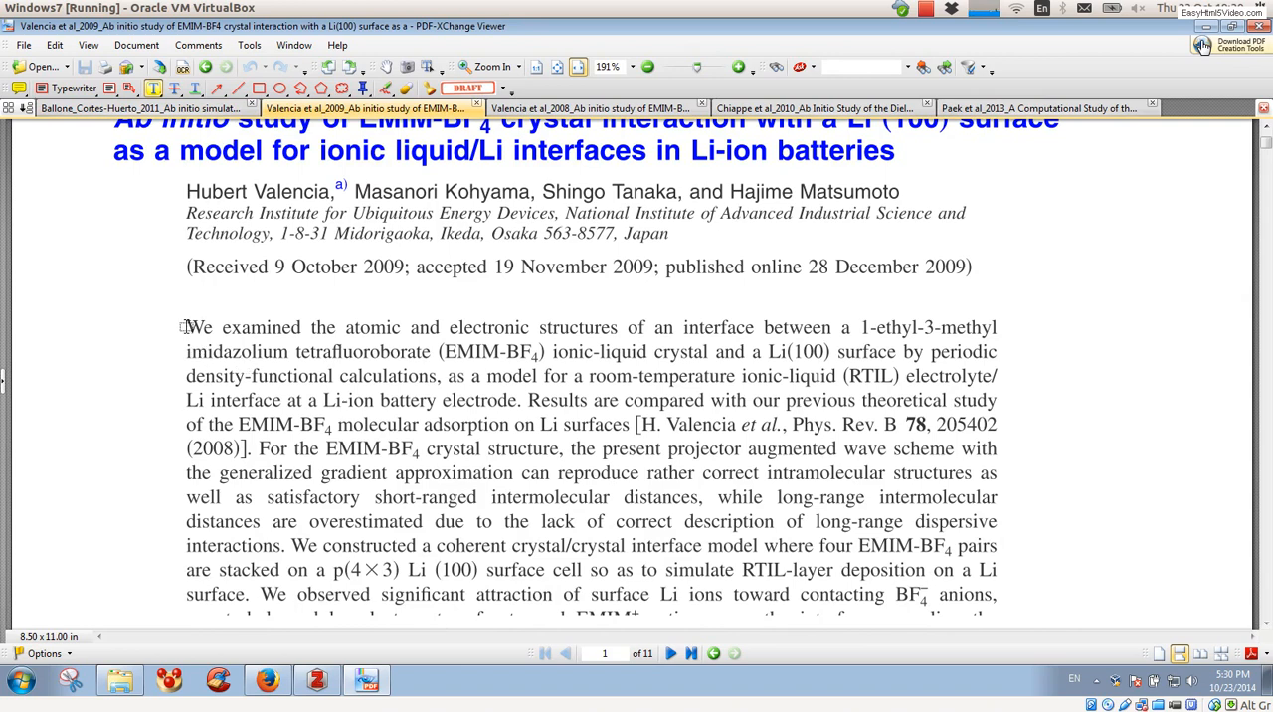
pyautogui.moveTo(184, 328); pyautogui.dragTo(253, 451)
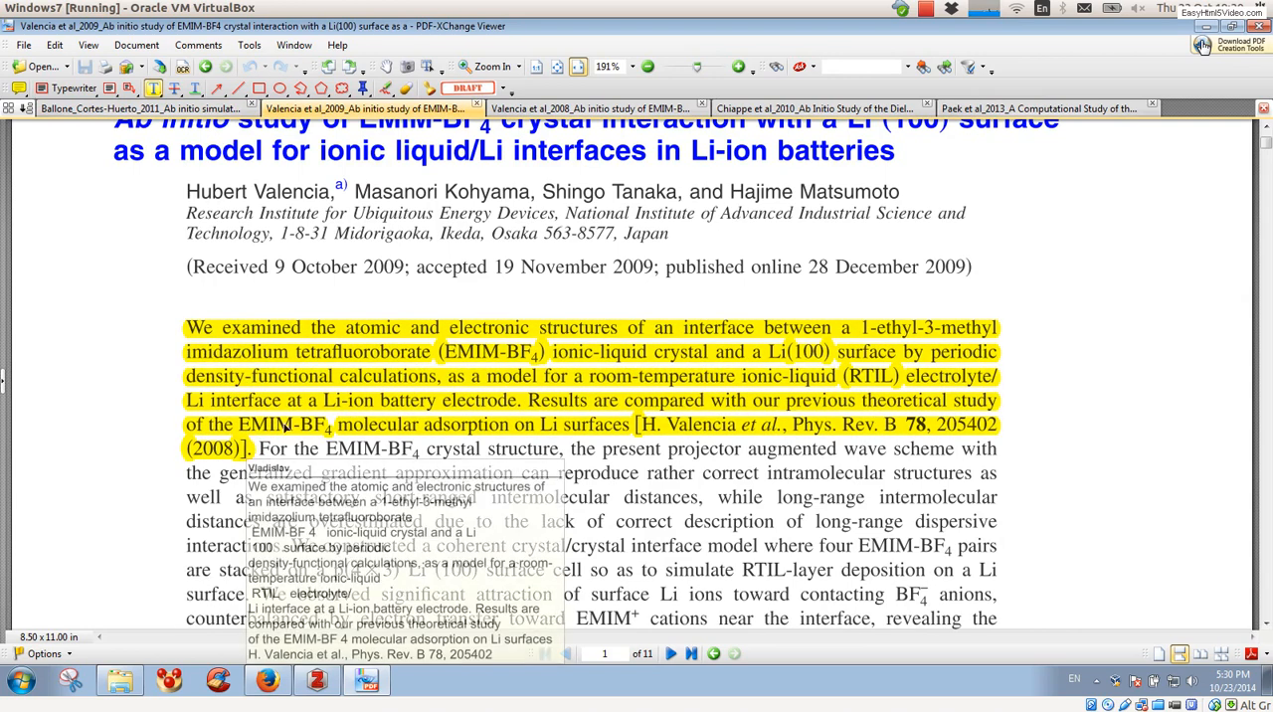
pyautogui.moveTo(253, 451)
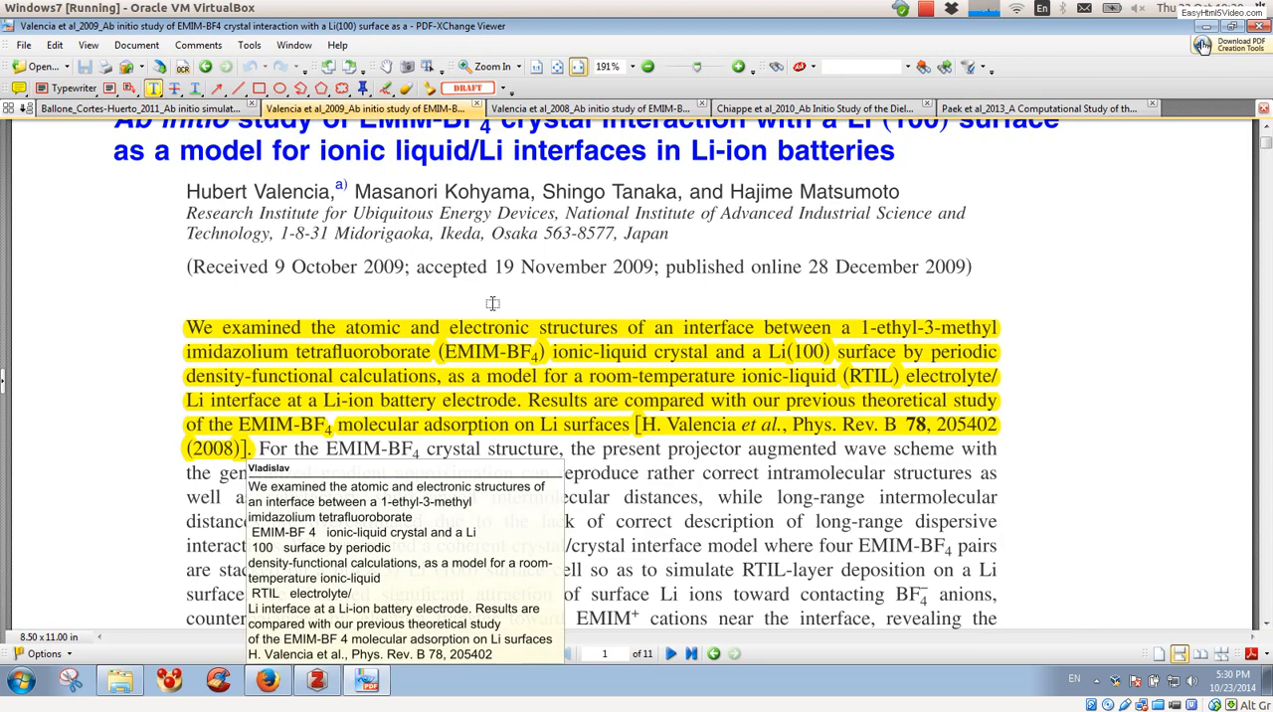
# Step: In the 2008 EMIM-BF4 molecule adsorption paper, highlight the abstract through "significant changes on the Li surfaces" and save the PDF
pyautogui.click(517, 107)
pyautogui.scroll(-3, 228, 482)
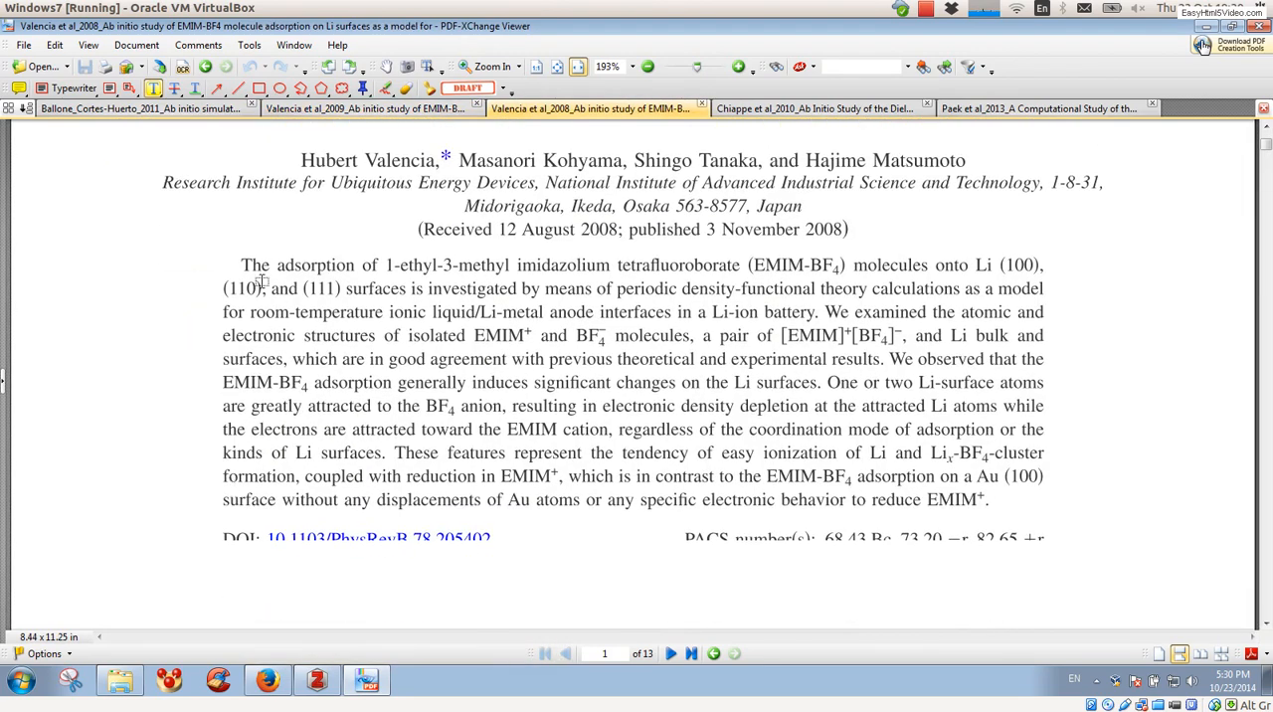
pyautogui.moveTo(241, 266)
pyautogui.mouseDown()
pyautogui.moveTo(430, 304)
pyautogui.moveTo(594, 384)
pyautogui.moveTo(841, 384)
pyautogui.moveTo(821, 385)
pyautogui.mouseUp()
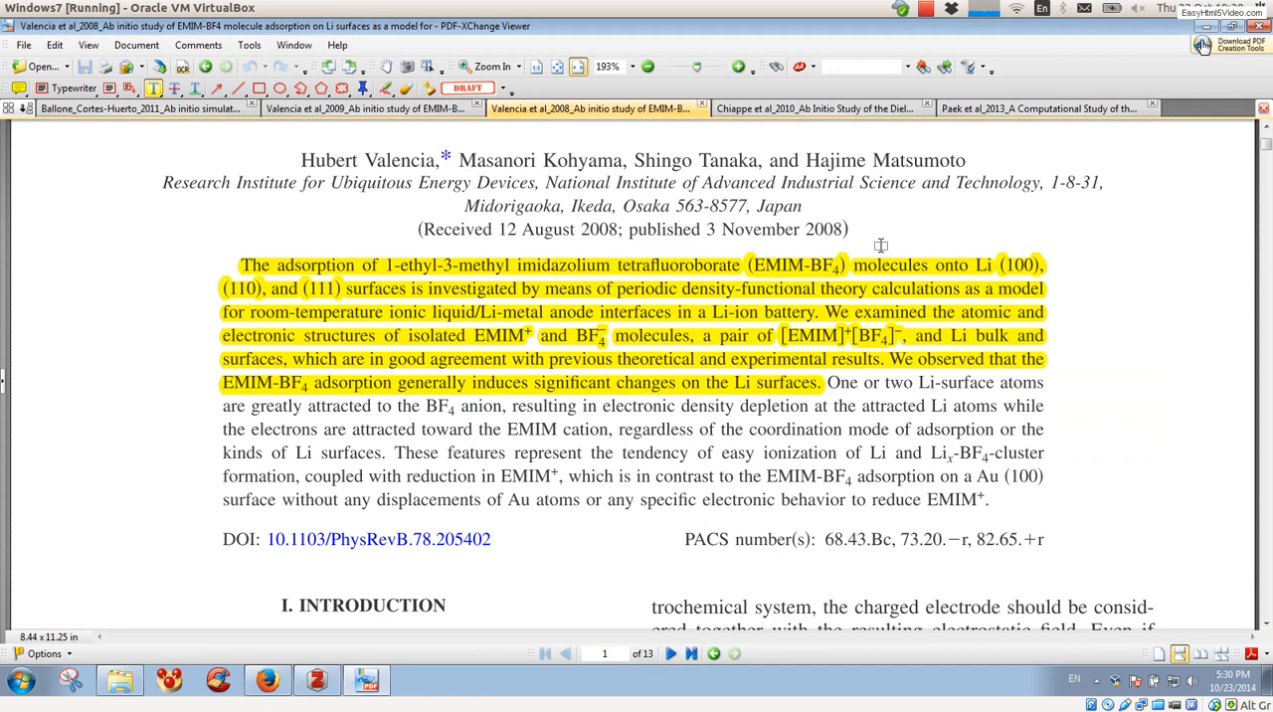
# Step: Add a sticky note reading "Very nice article" beside the abstract of the 2010 Diels-Alder reaction paper
pyautogui.click(816, 109)
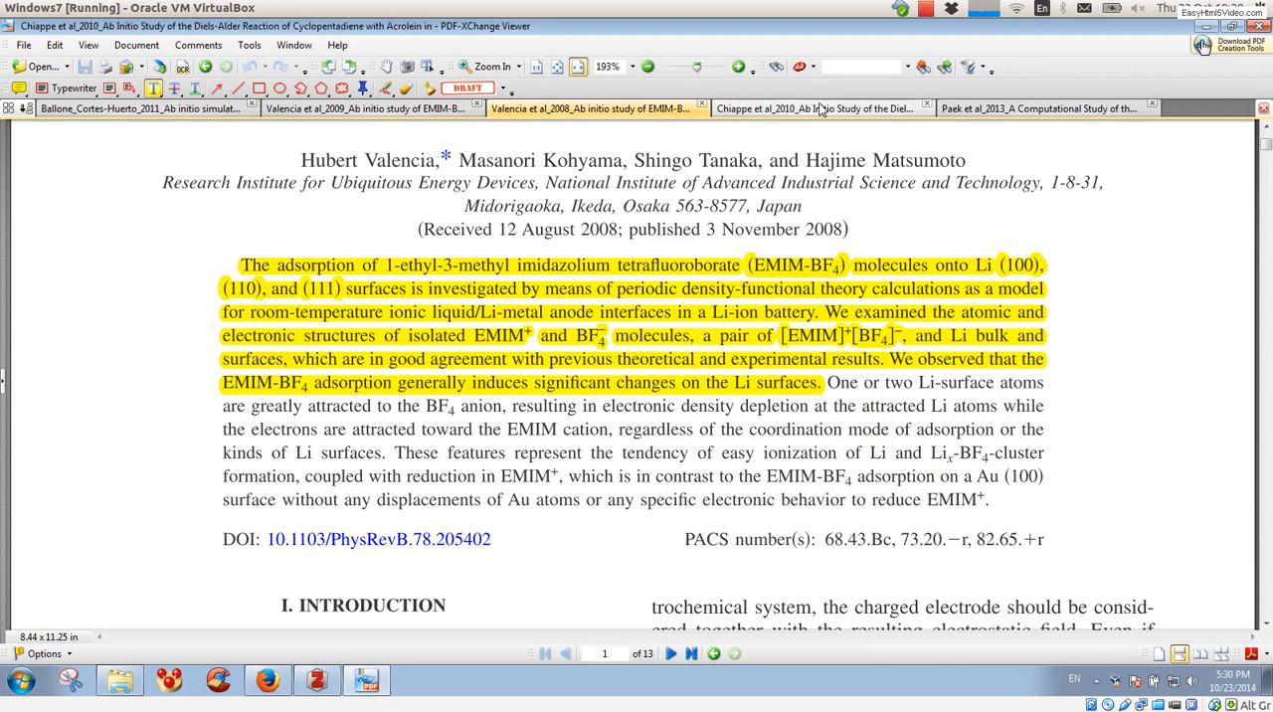
pyautogui.scroll(4, 540, 266)
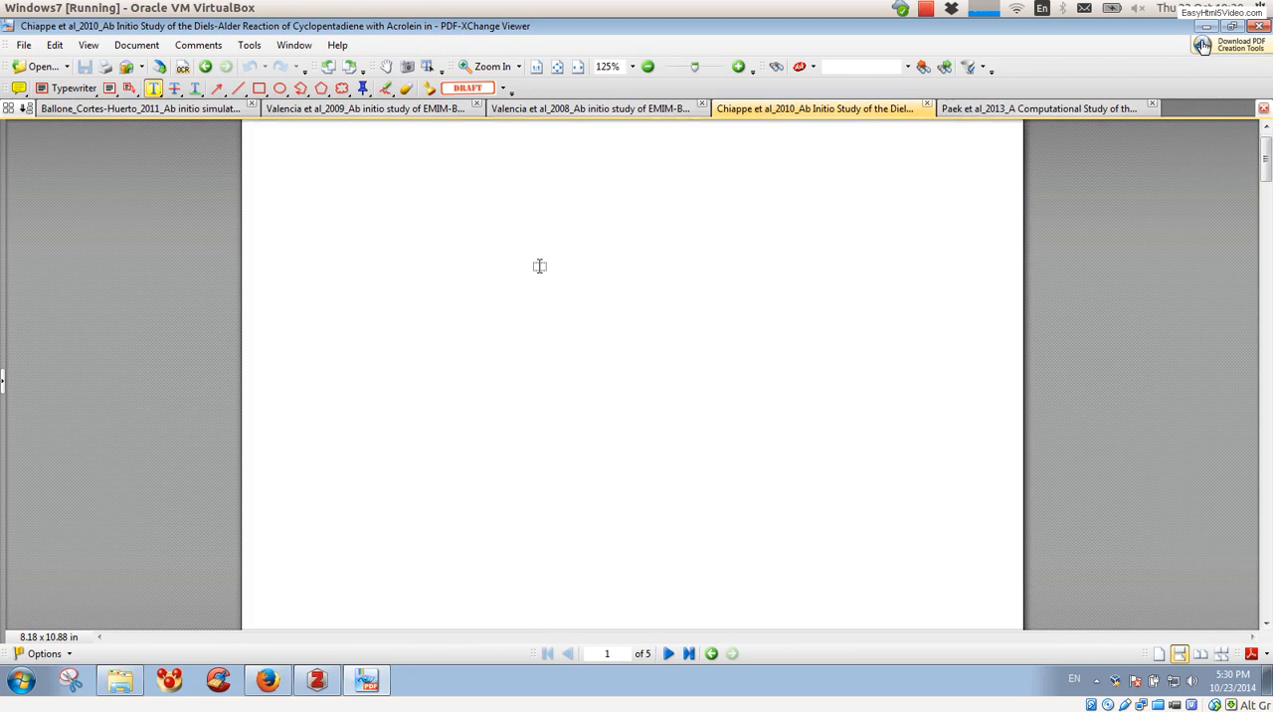
pyautogui.scroll(1, 538, 264)
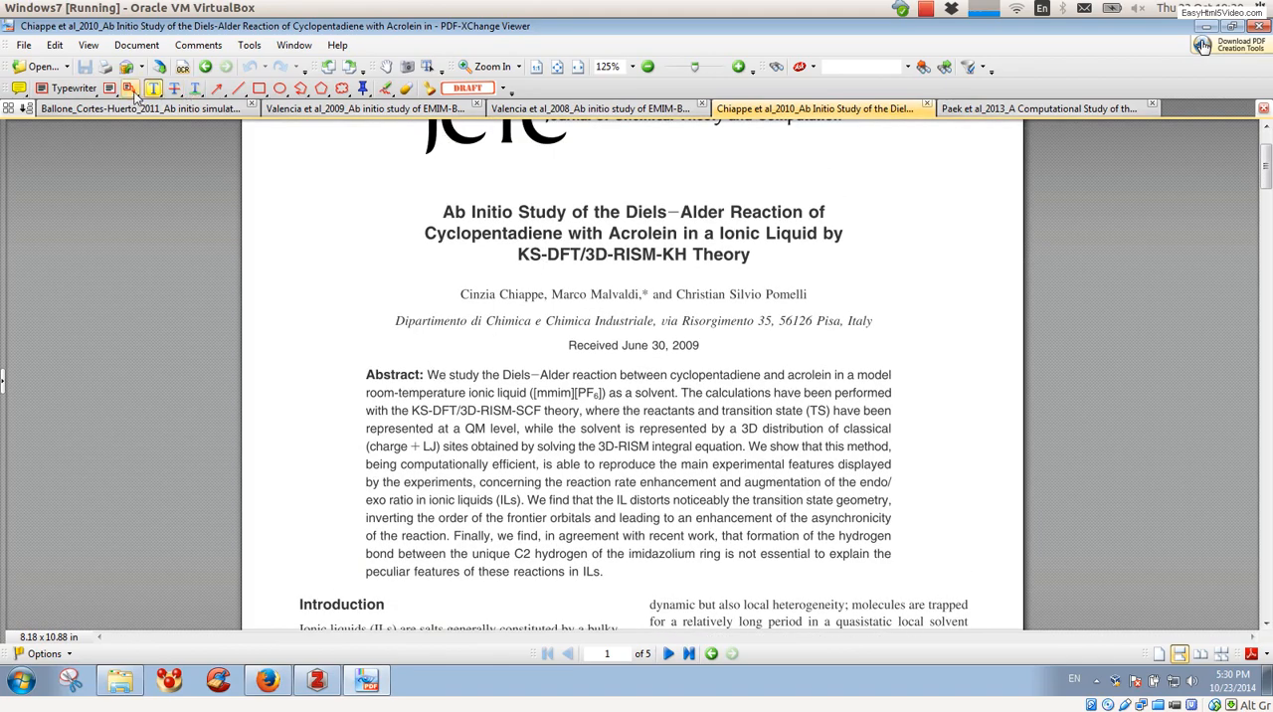
pyautogui.click(17, 89)
pyautogui.click(909, 361)
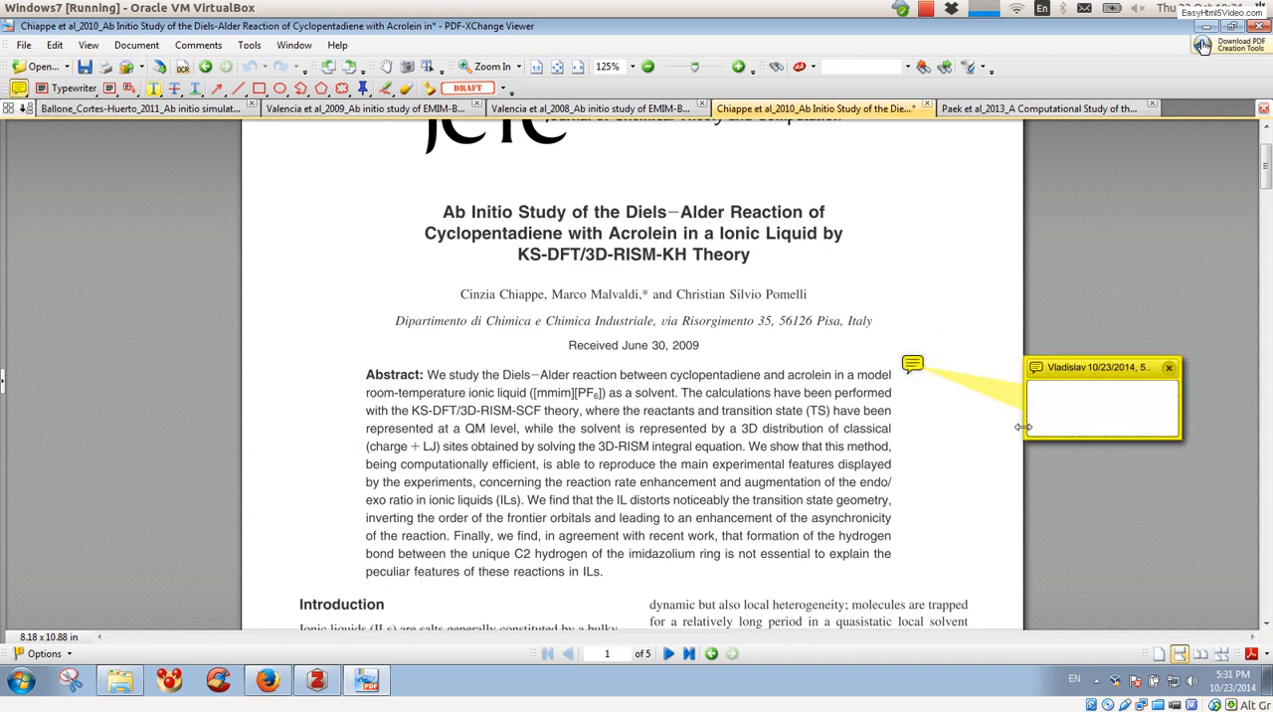
pyautogui.write('Very nice at')
pyautogui.write('ticle')
# Step: Close and delete the extra empty note beside the abstract, and save the Diels-Alder reaction PDF
pyautogui.click(983, 446)
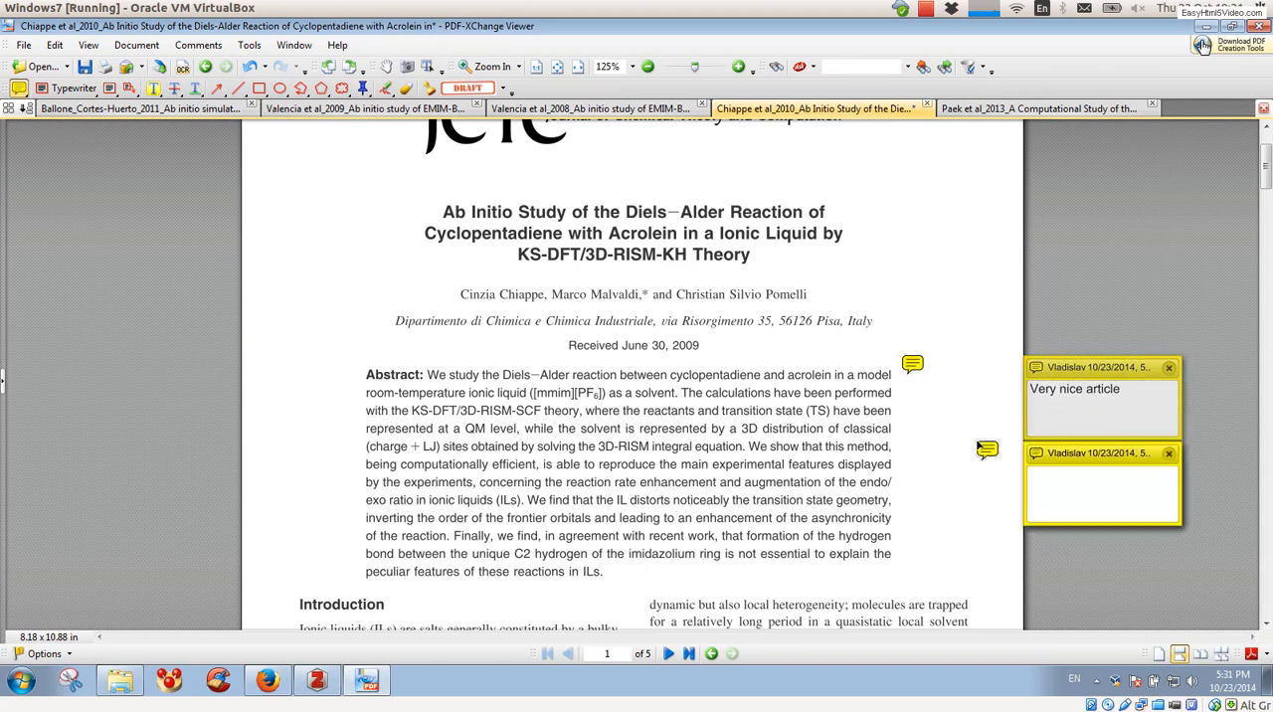
pyautogui.click(1168, 453)
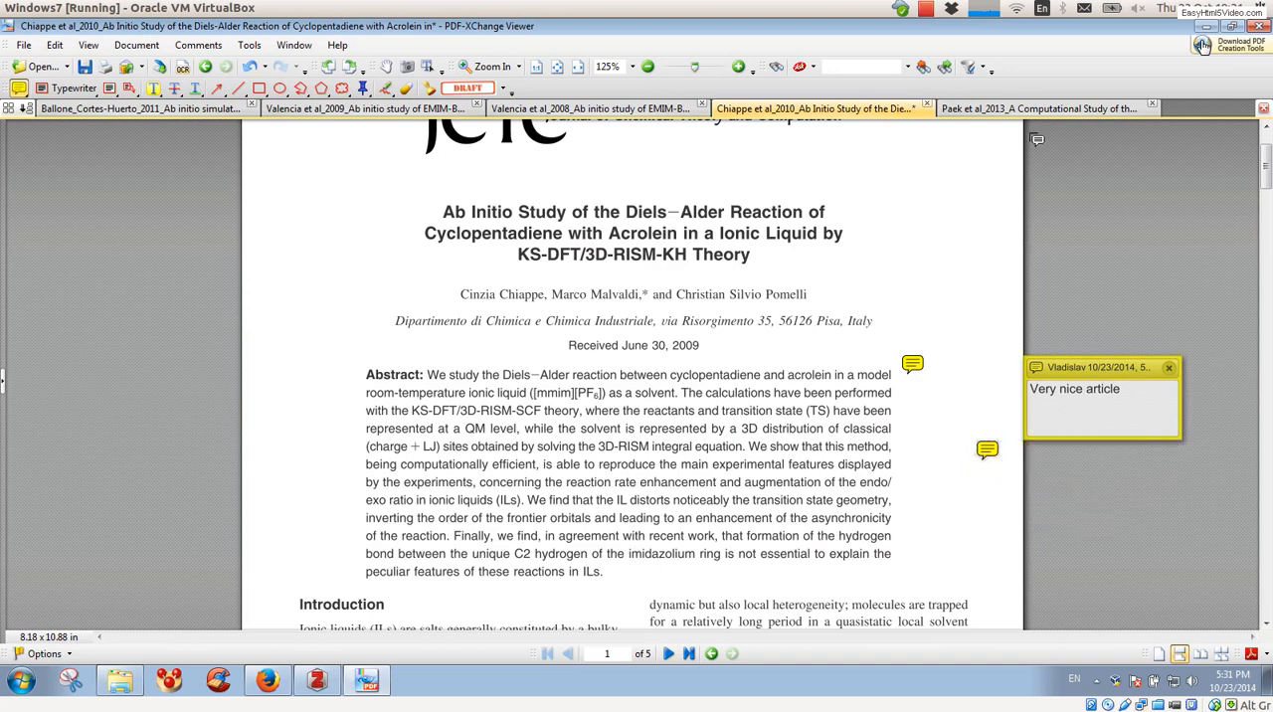
pyautogui.click(985, 449)
pyautogui.press('Delete')
pyautogui.hotkey('ctrl', 's')
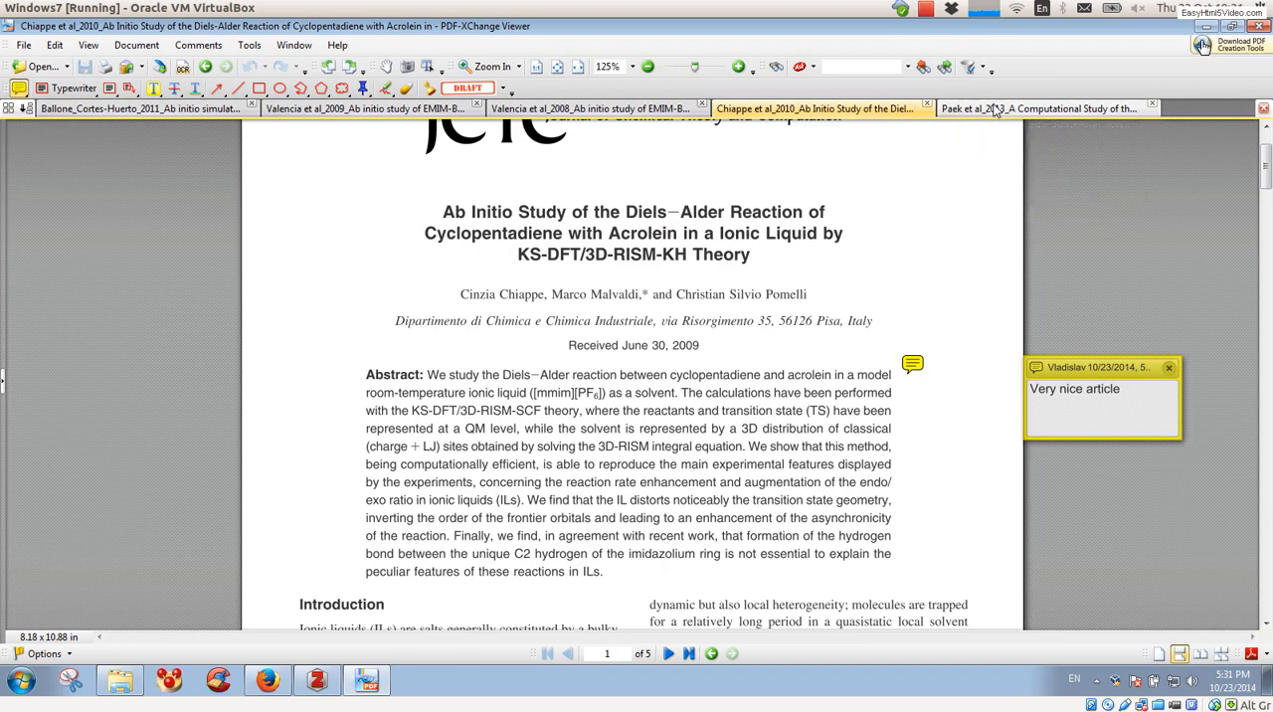
# Step: In the 2013 graphene in [BMIM][PF6] paper, highlight the abstract on page 2 from "A combination" through "graphene-based EDL capacitors"
pyautogui.click(997, 109)
pyautogui.scroll(-3, 540, 330)
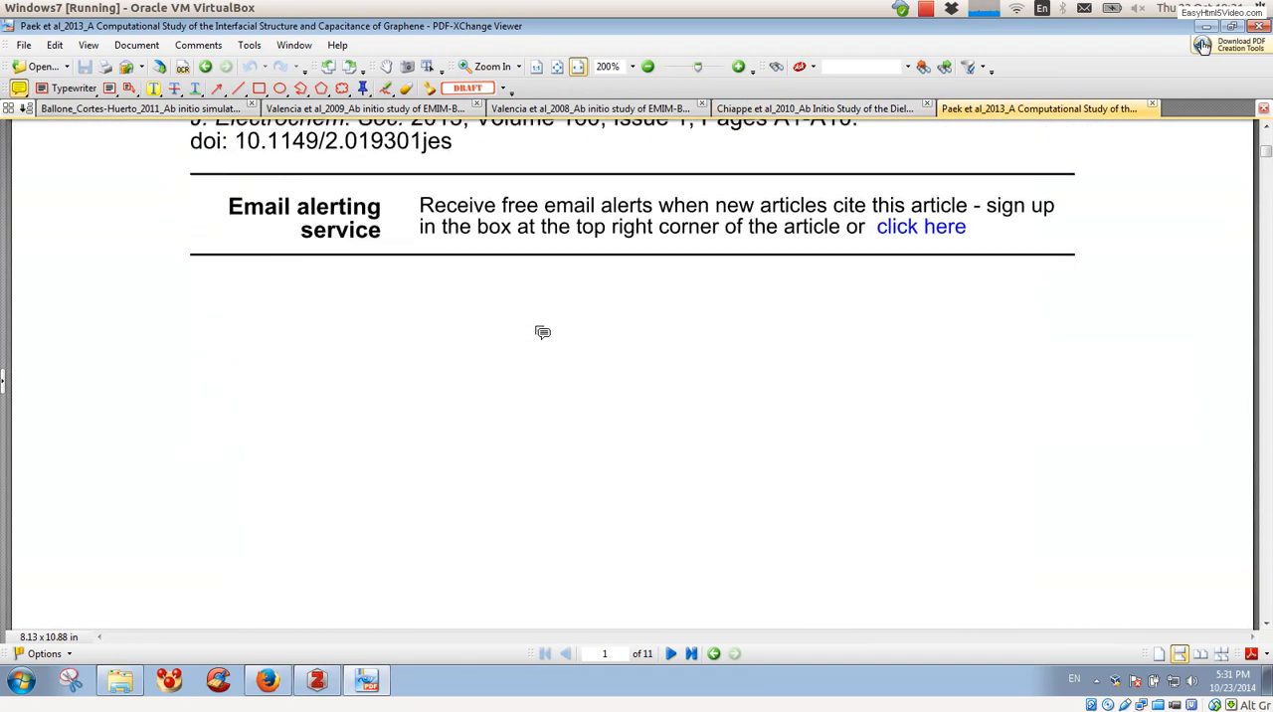
pyautogui.scroll(5, 540, 329)
pyautogui.scroll(-3, 542, 333)
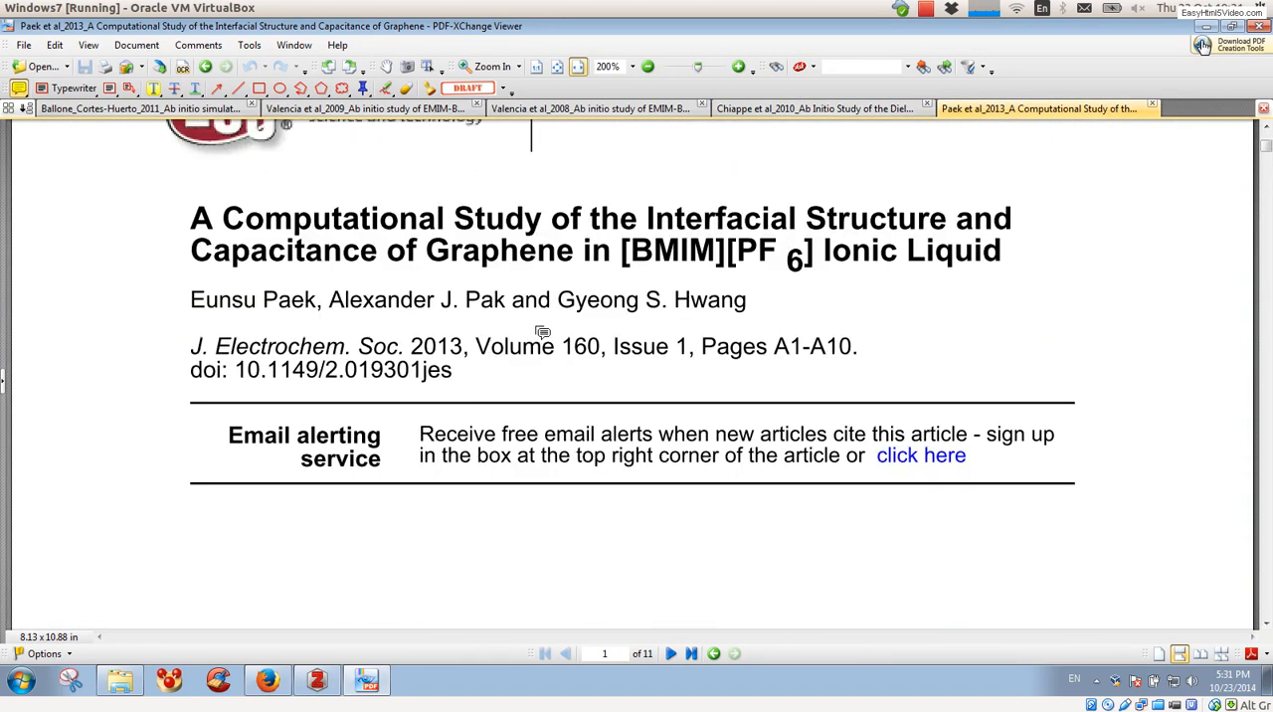
pyautogui.click(153, 88)
pyautogui.scroll(-5, 128, 465)
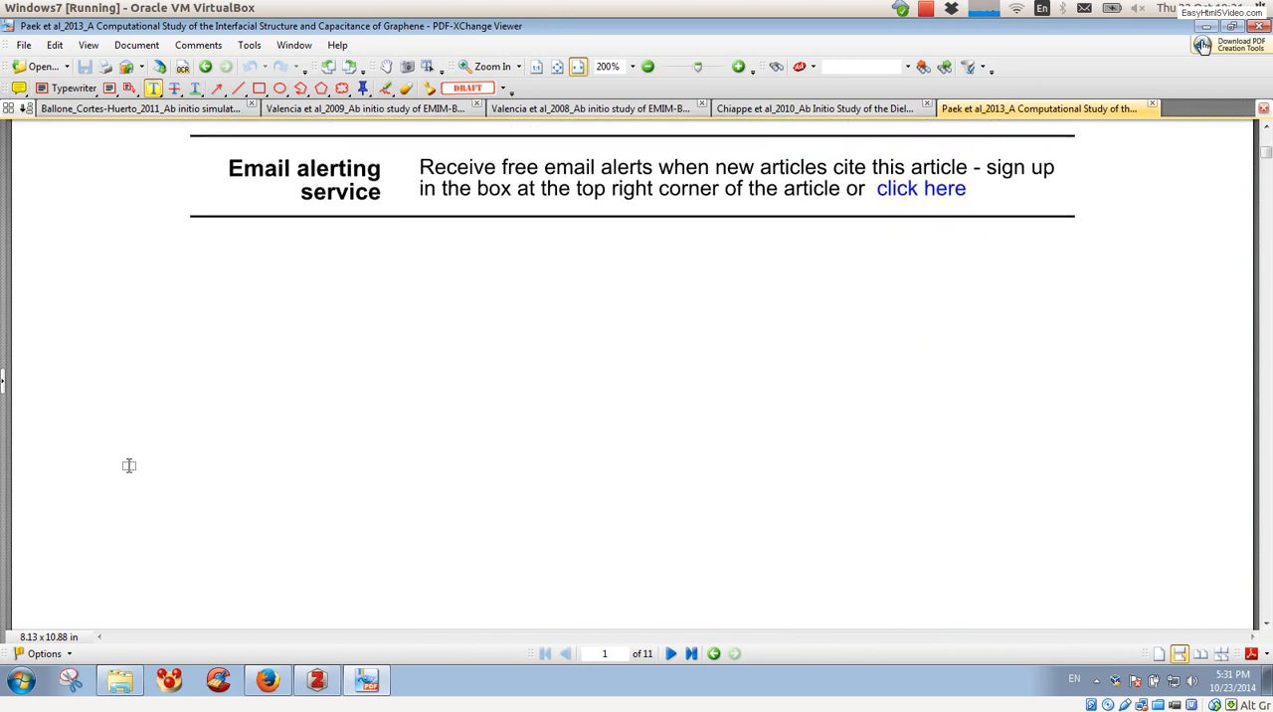
pyautogui.scroll(-8, 128, 466)
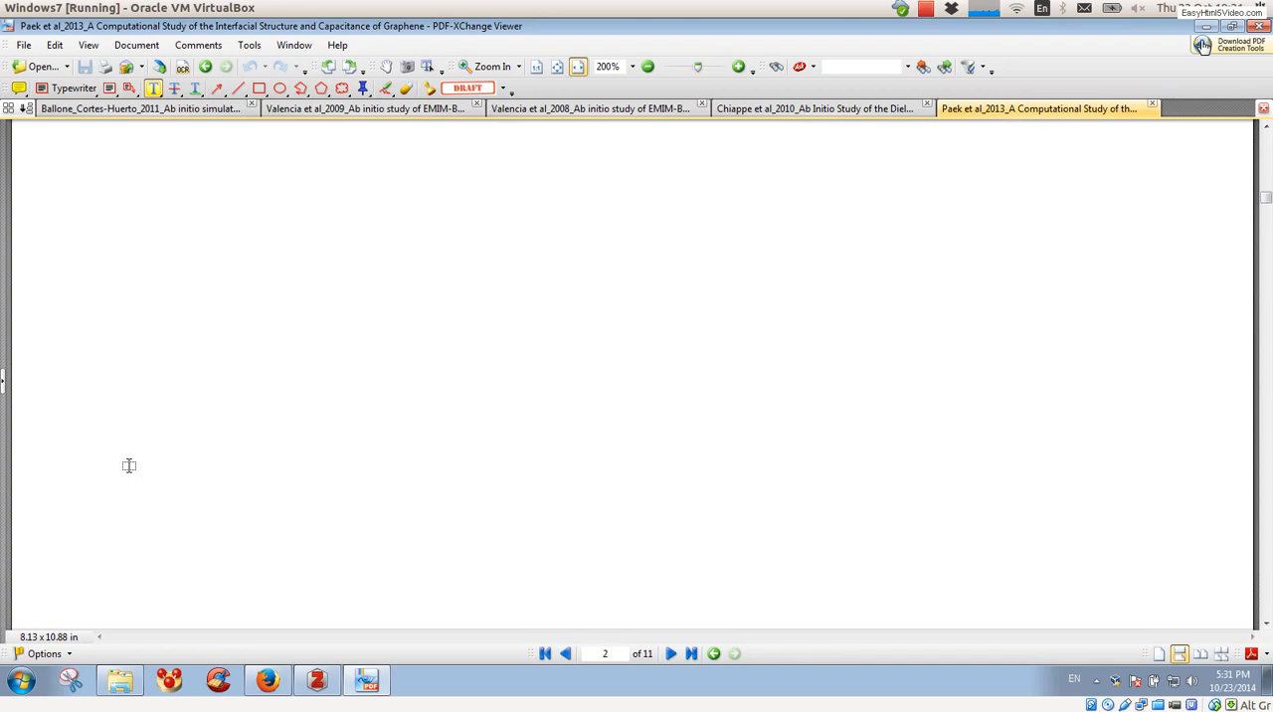
pyautogui.scroll(-8, 128, 465)
pyautogui.scroll(-1, 129, 466)
pyautogui.scroll(1, 129, 466)
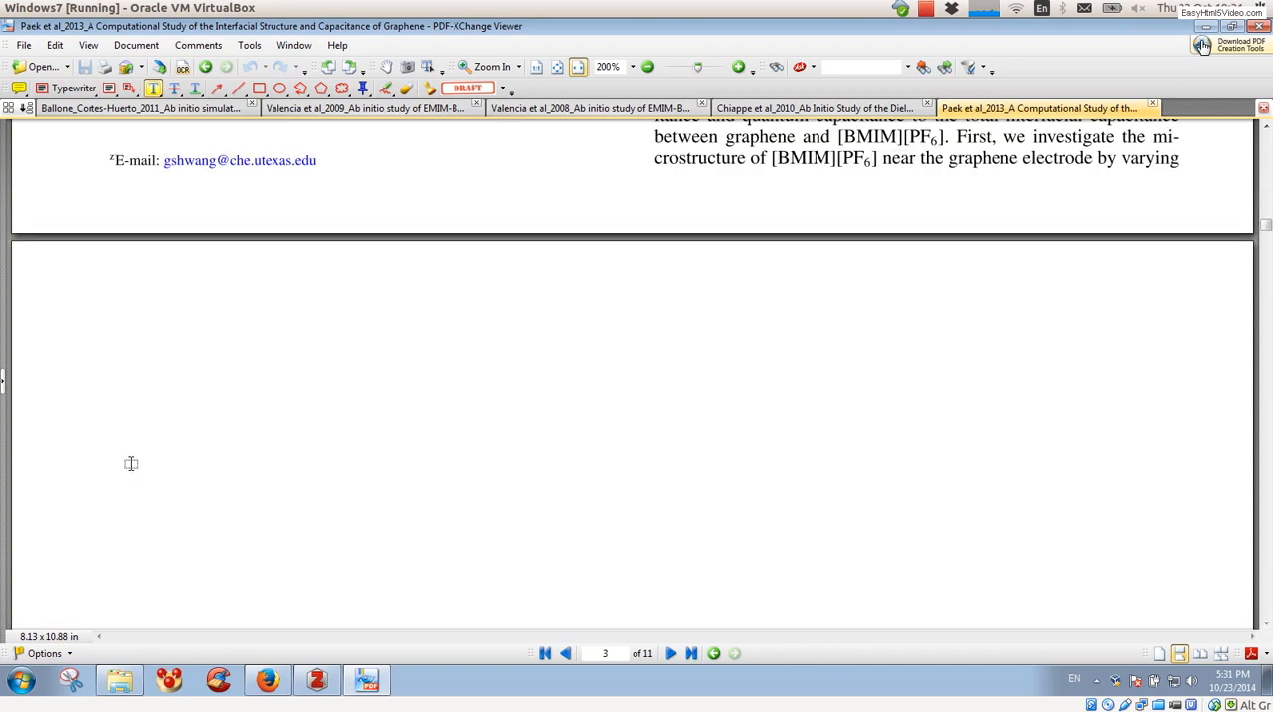
pyautogui.scroll(1, 416, 431)
pyautogui.scroll(6, 416, 430)
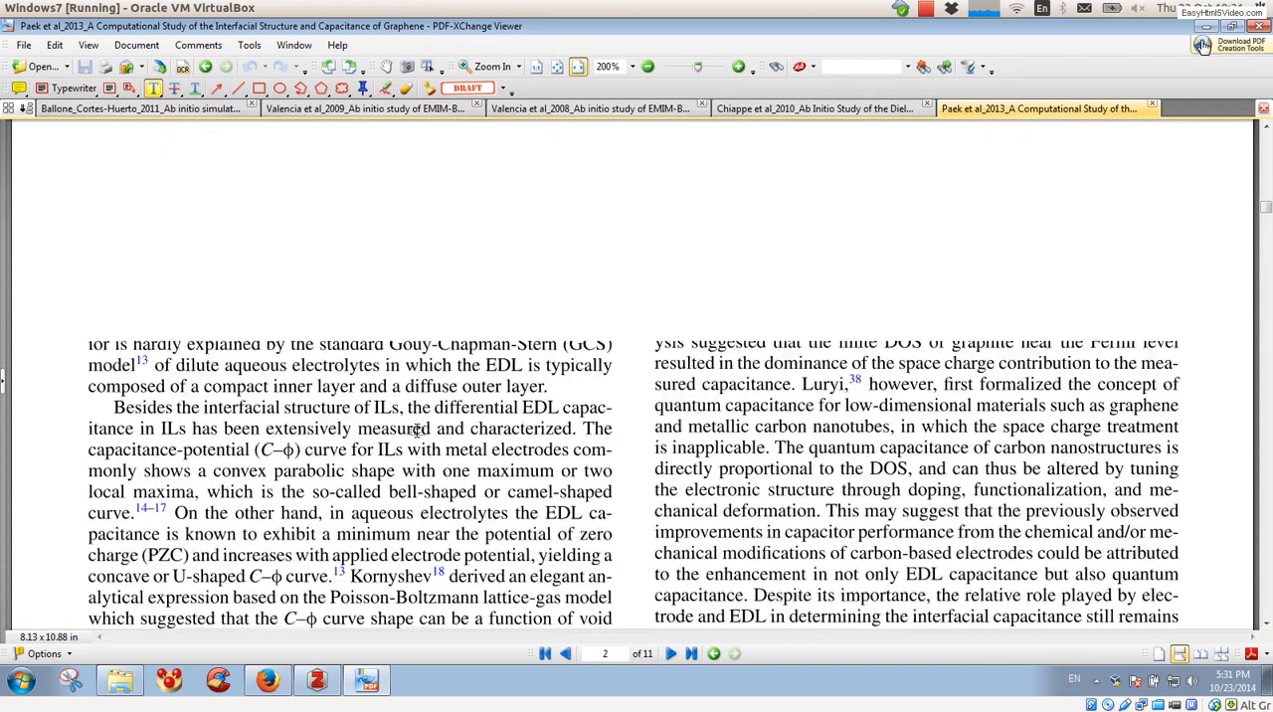
pyautogui.scroll(3, 416, 431)
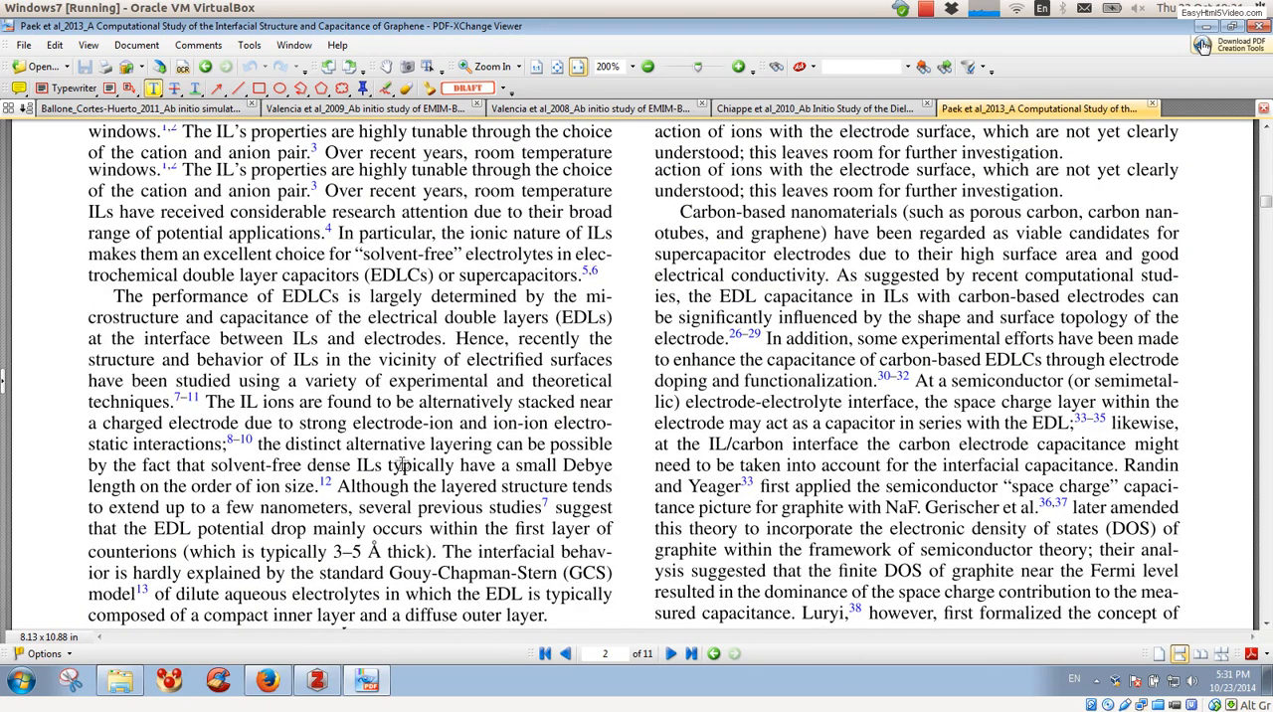
pyautogui.scroll(10, 401, 466)
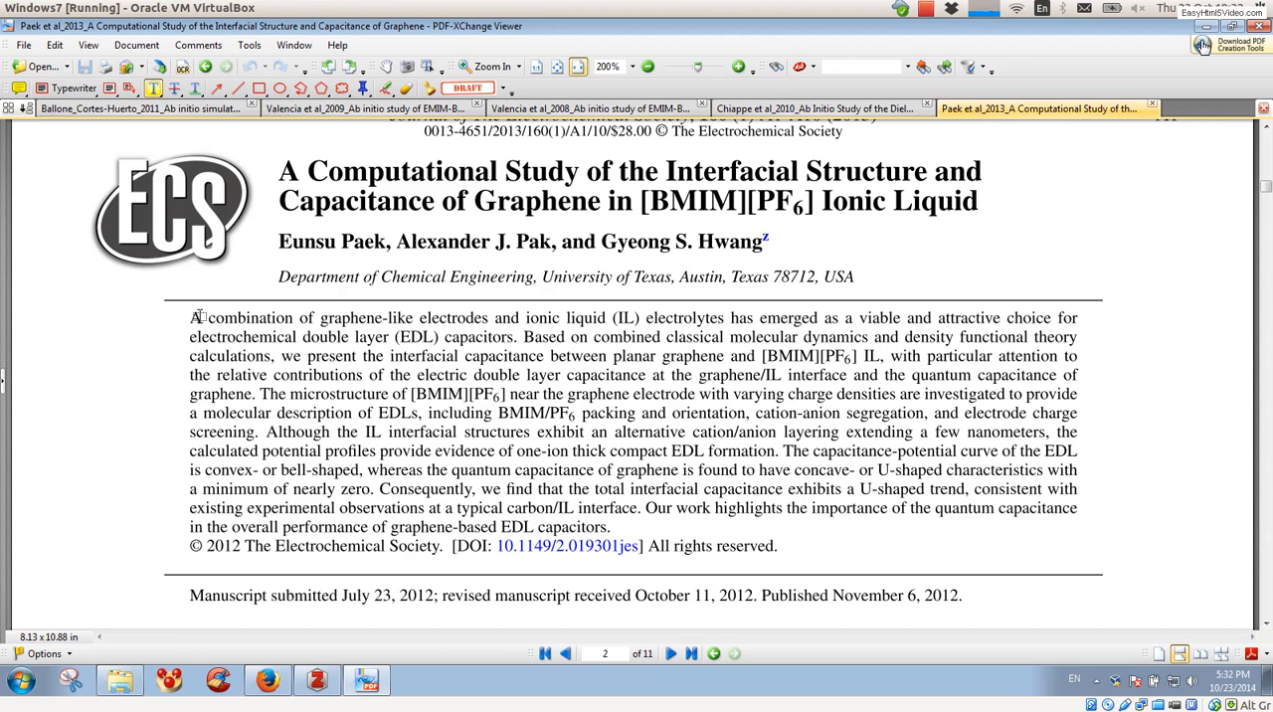
pyautogui.moveTo(197, 316)
pyautogui.mouseDown()
pyautogui.moveTo(333, 338)
pyautogui.moveTo(557, 477)
pyautogui.moveTo(609, 526)
pyautogui.mouseUp()
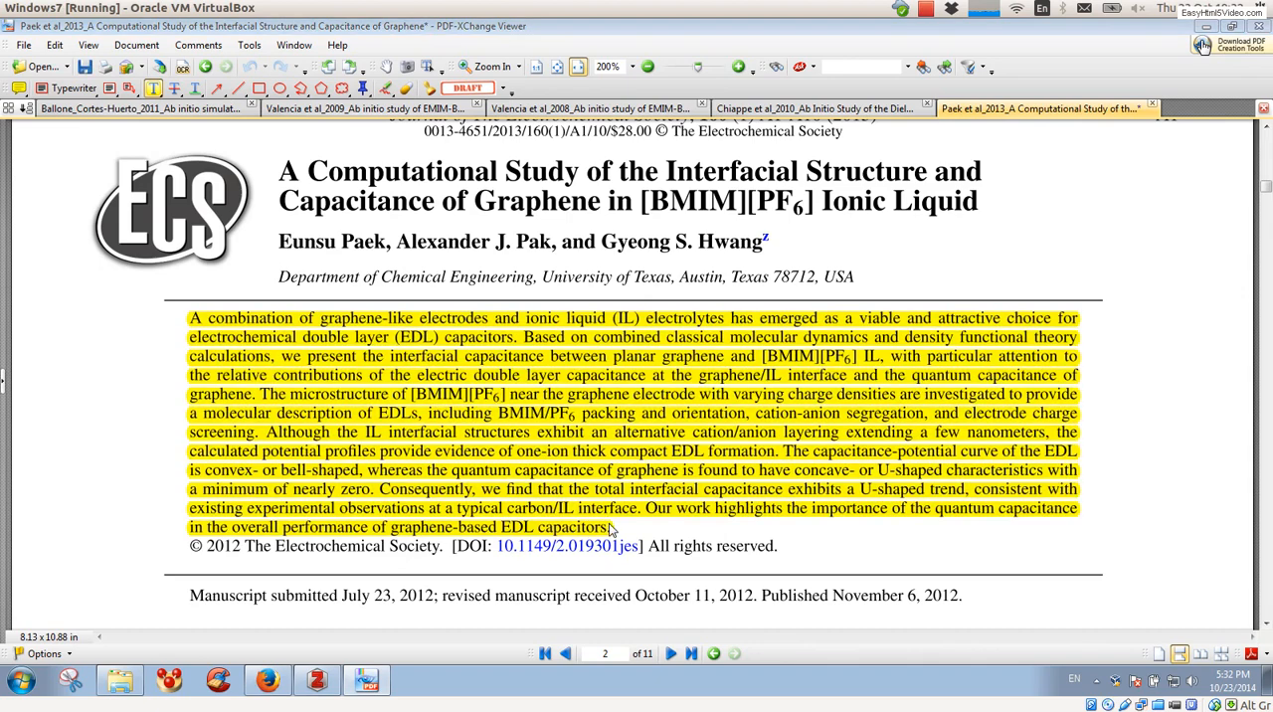
# Step: Switch to Zotero and extract the annotations from the PDFs of the first five articles in the IL-calculation collection together
pyautogui.click(324, 681)
pyautogui.keyDown('ctrl'); pyautogui.click(333, 214); pyautogui.keyUp('ctrl')
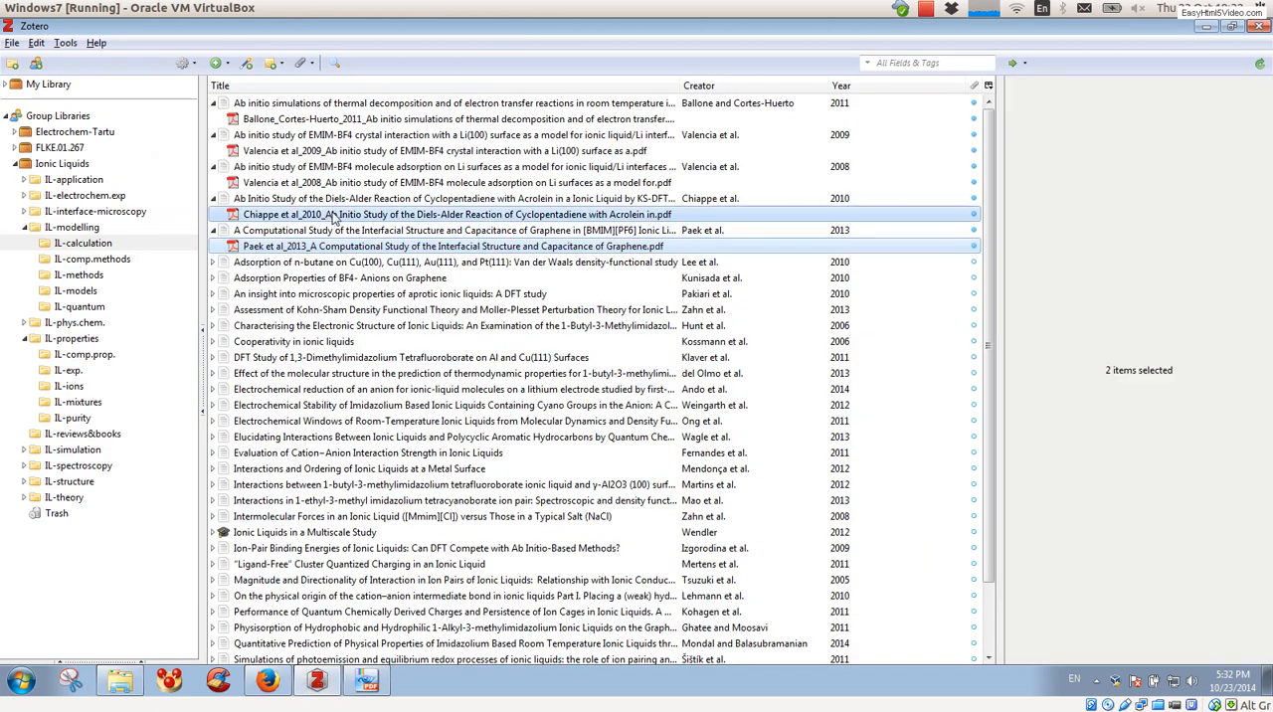
pyautogui.keyDown('ctrl'); pyautogui.click(350, 183); pyautogui.keyUp('ctrl')
pyautogui.keyDown('ctrl'); pyautogui.click(364, 151); pyautogui.keyUp('ctrl')
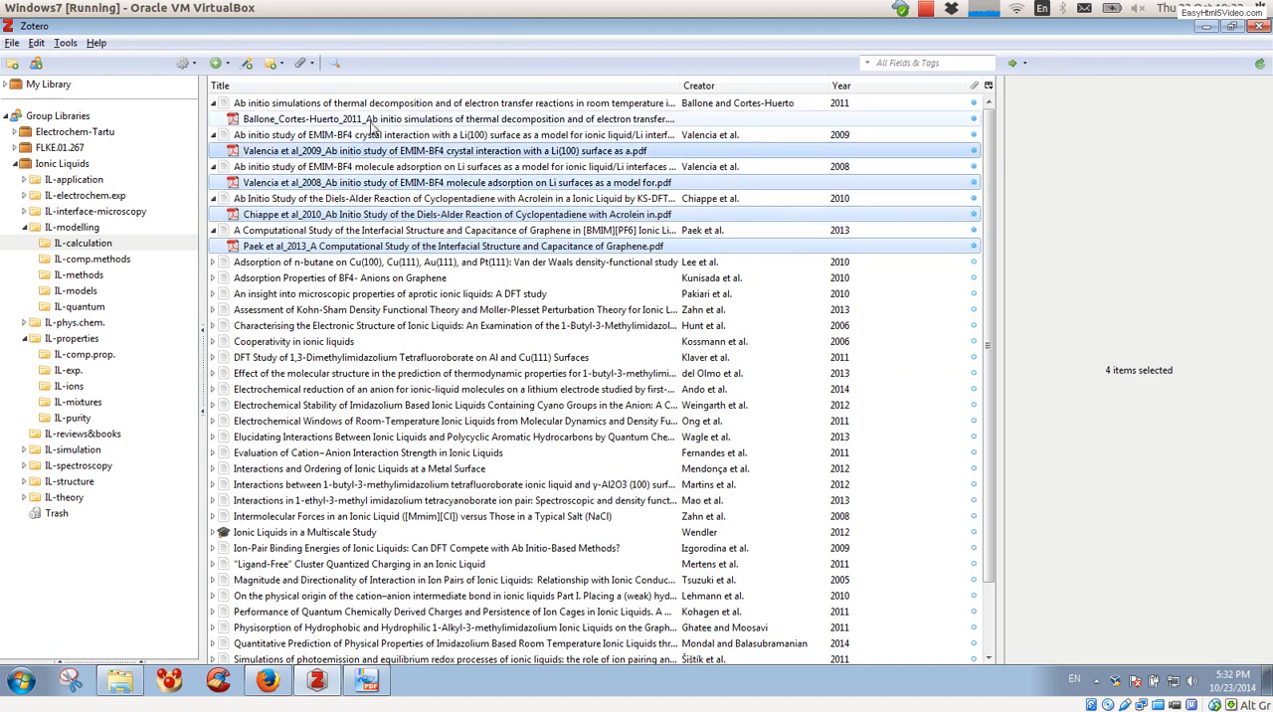
pyautogui.keyDown('ctrl'); pyautogui.click(373, 119); pyautogui.keyUp('ctrl')
pyautogui.rightClick(373, 122)
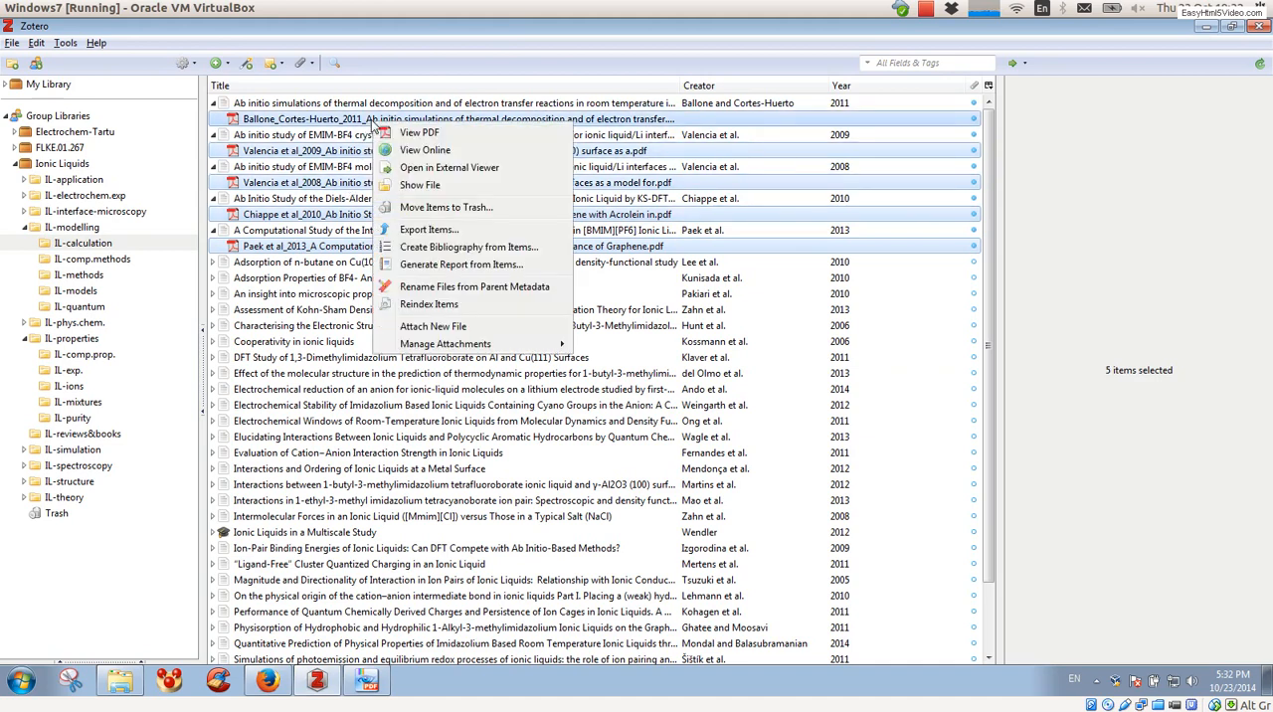
pyautogui.moveTo(446, 346)
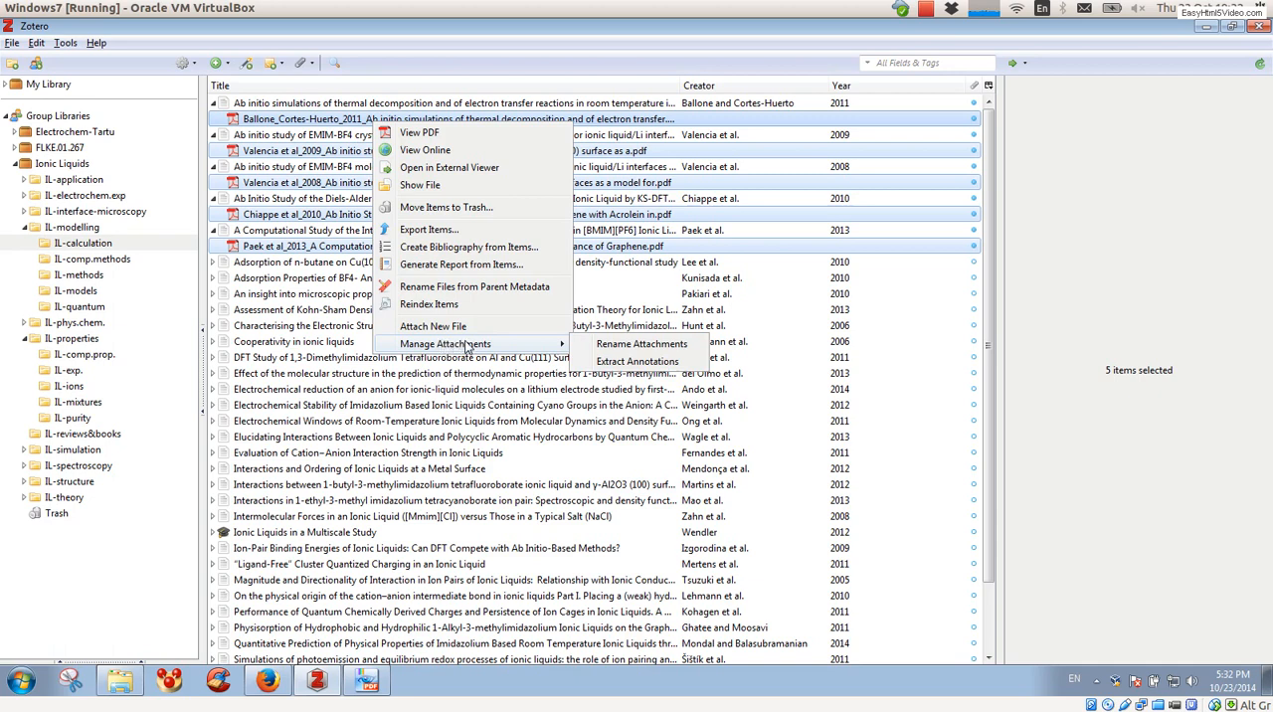
pyautogui.click(610, 364)
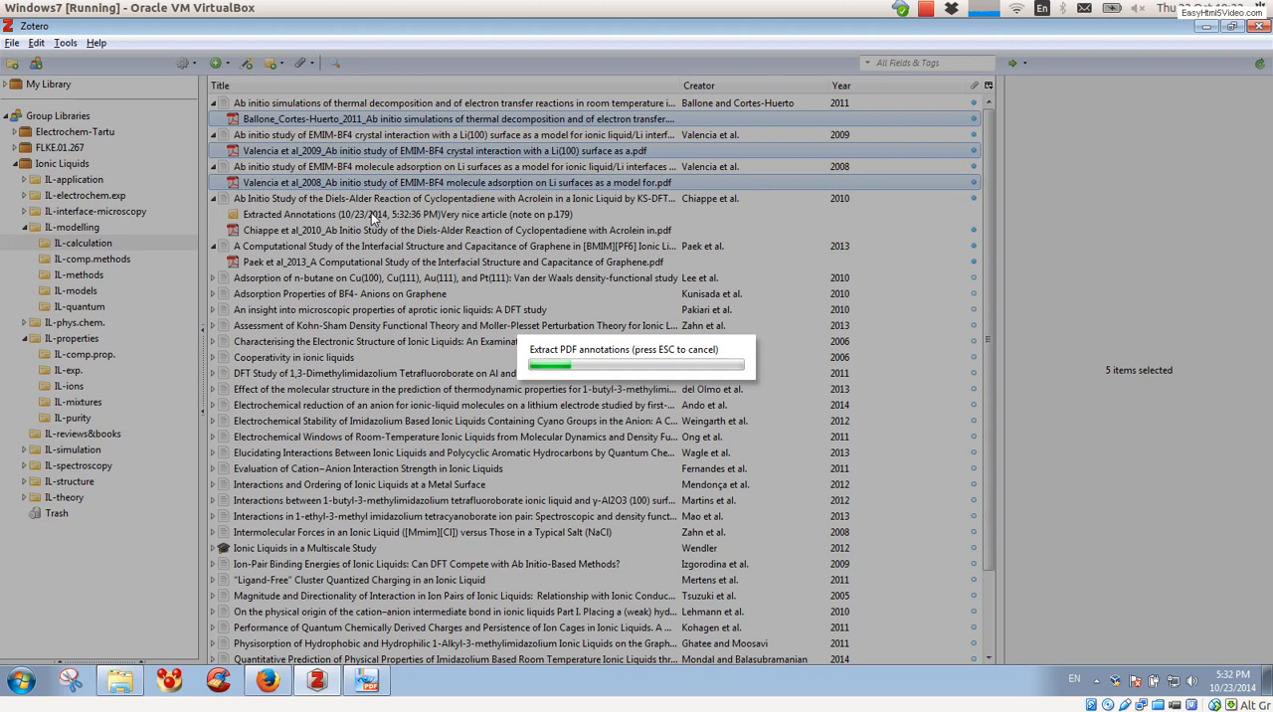
pyautogui.rightClick(926, 10)
pyautogui.click(942, 46)
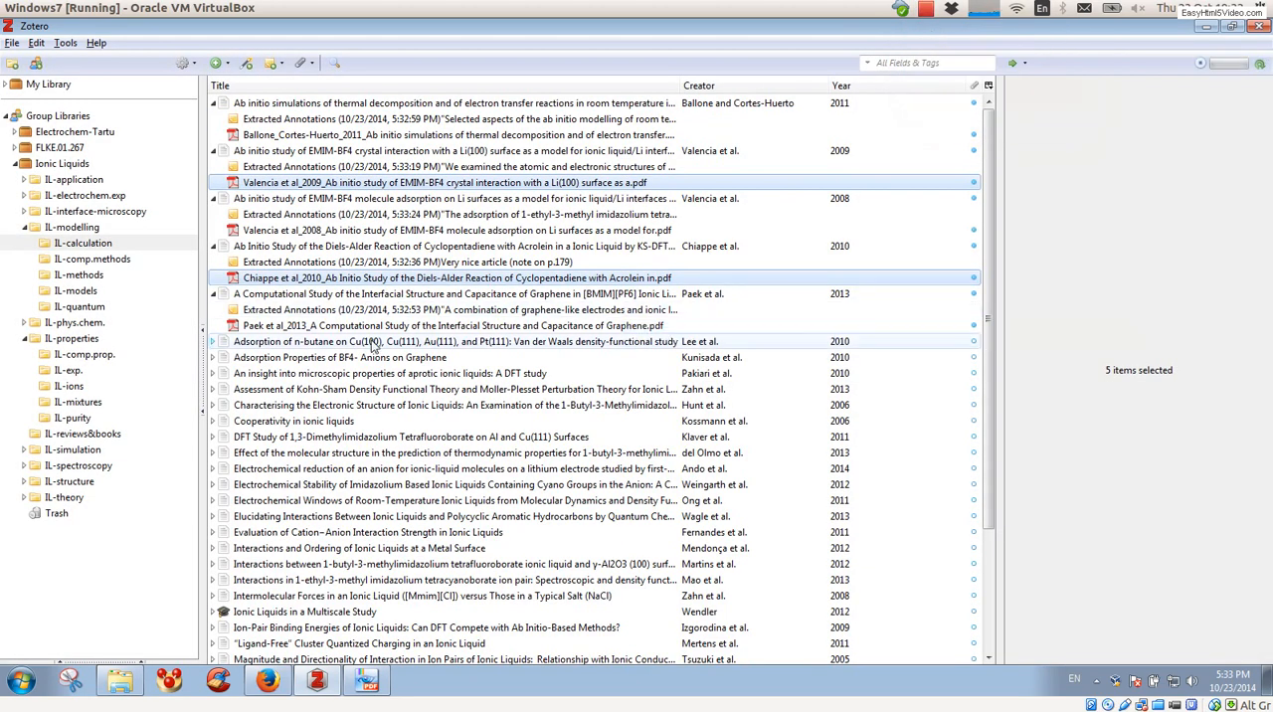
# Step: Open the extracted annotations note of the 2013 graphene article and review its abstract text and citation link
pyautogui.click(338, 310)
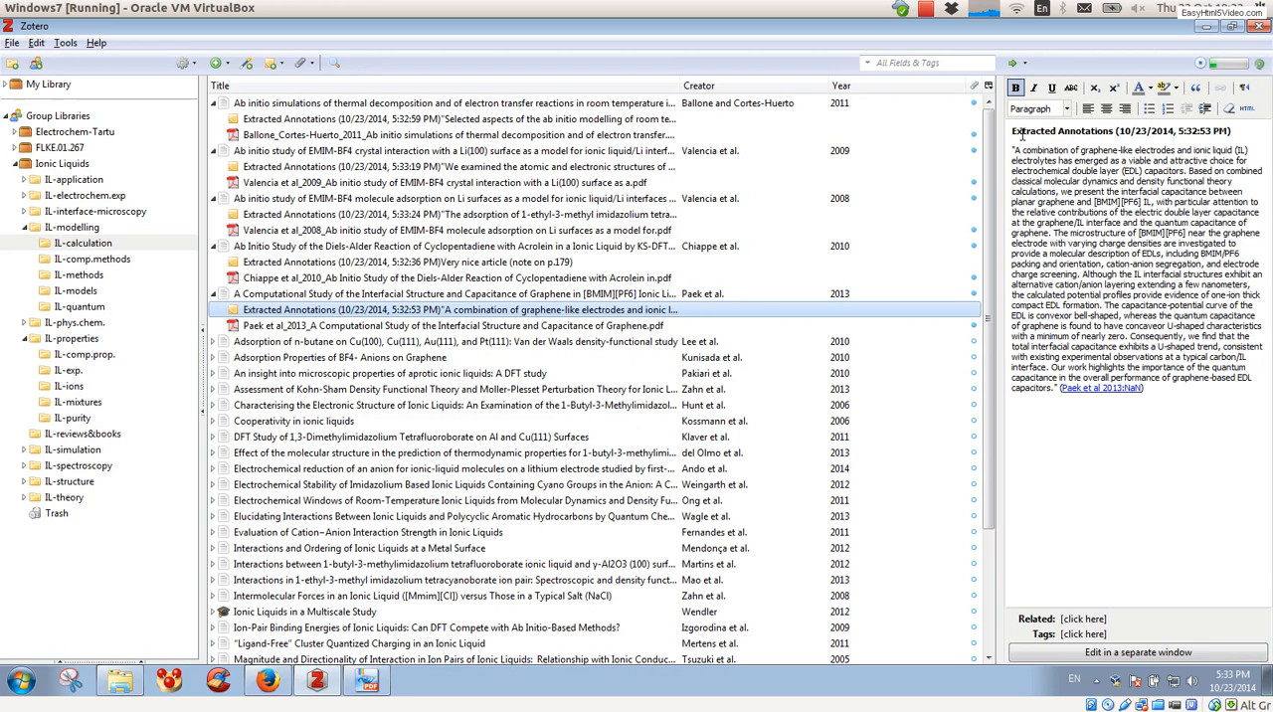
pyautogui.moveTo(1013, 149); pyautogui.dragTo(1093, 223)
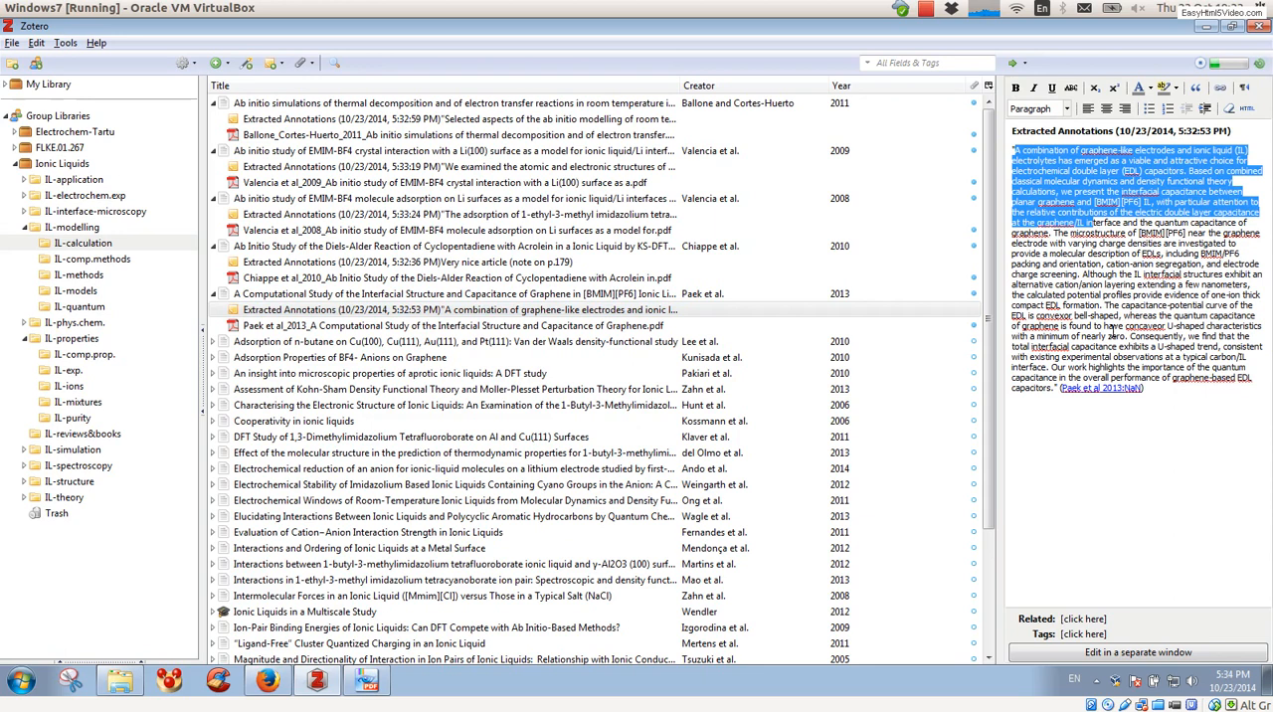
pyautogui.click(1104, 346)
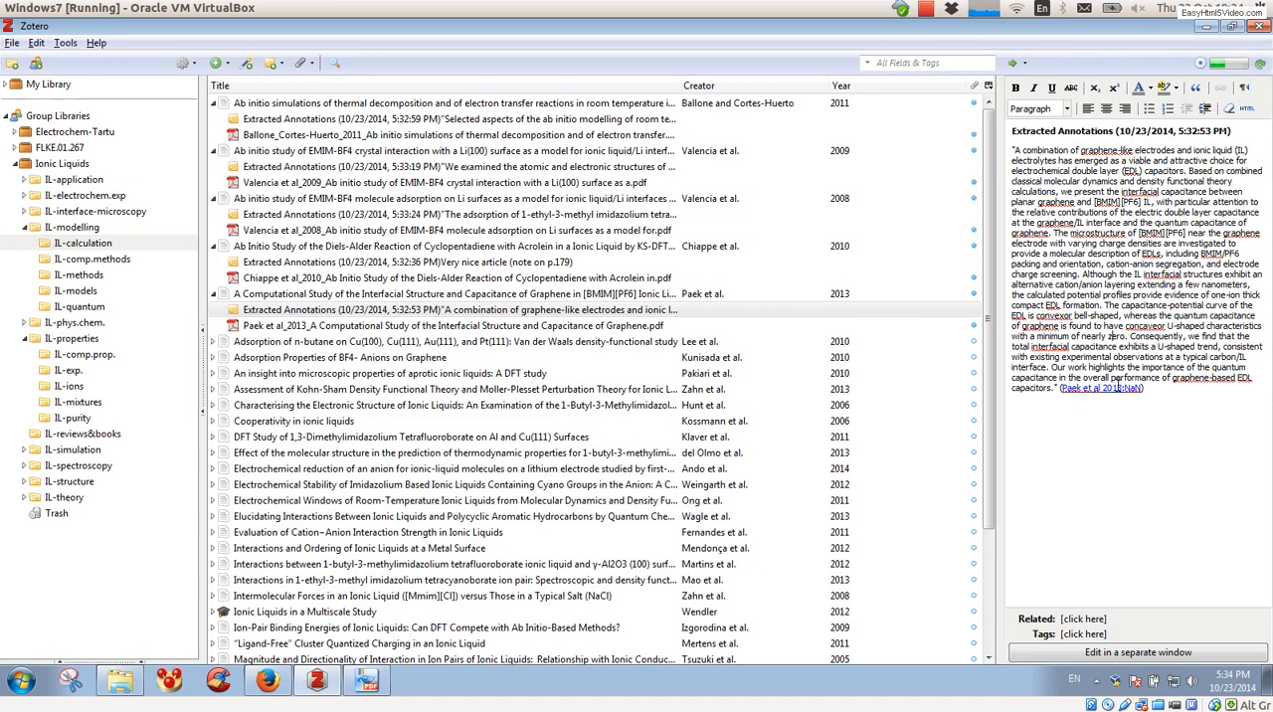
pyautogui.keyDown('ctrl'); pyautogui.click(433, 282); pyautogui.keyUp('ctrl')
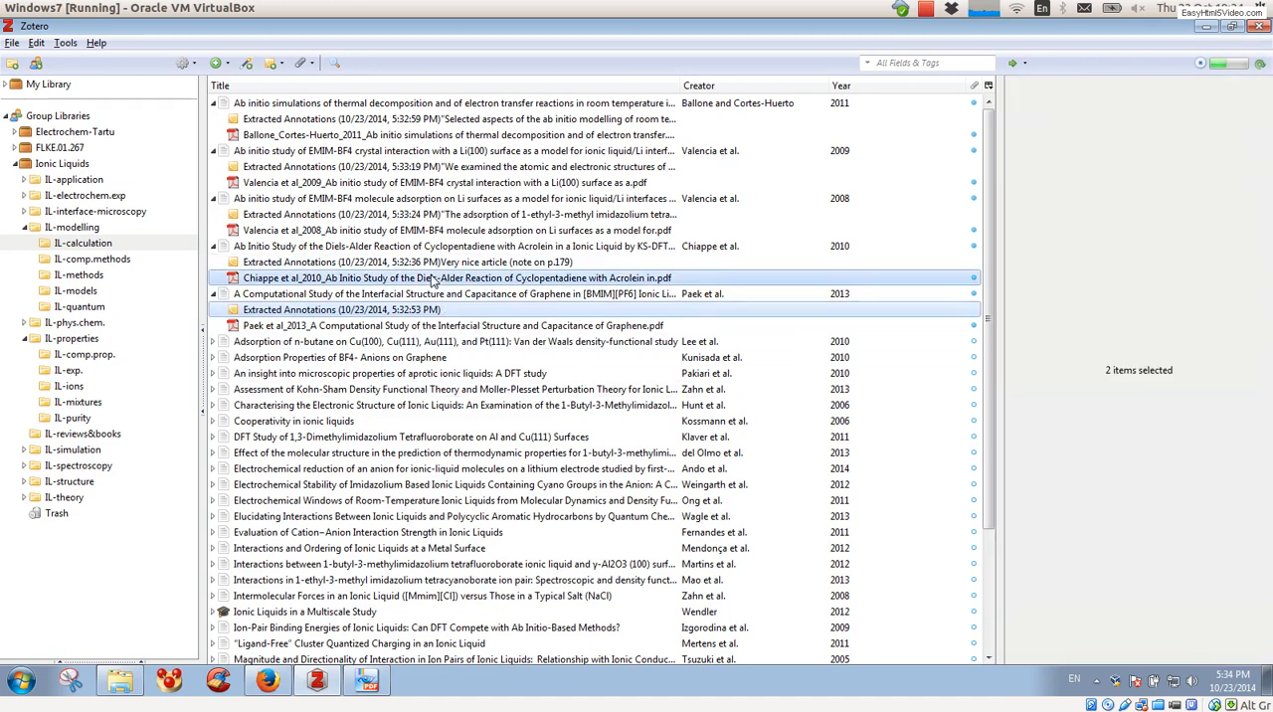
pyautogui.keyDown('ctrl'); pyautogui.click(388, 279); pyautogui.keyUp('ctrl')
pyautogui.keyDown('ctrl'); pyautogui.click(387, 263); pyautogui.keyUp('ctrl')
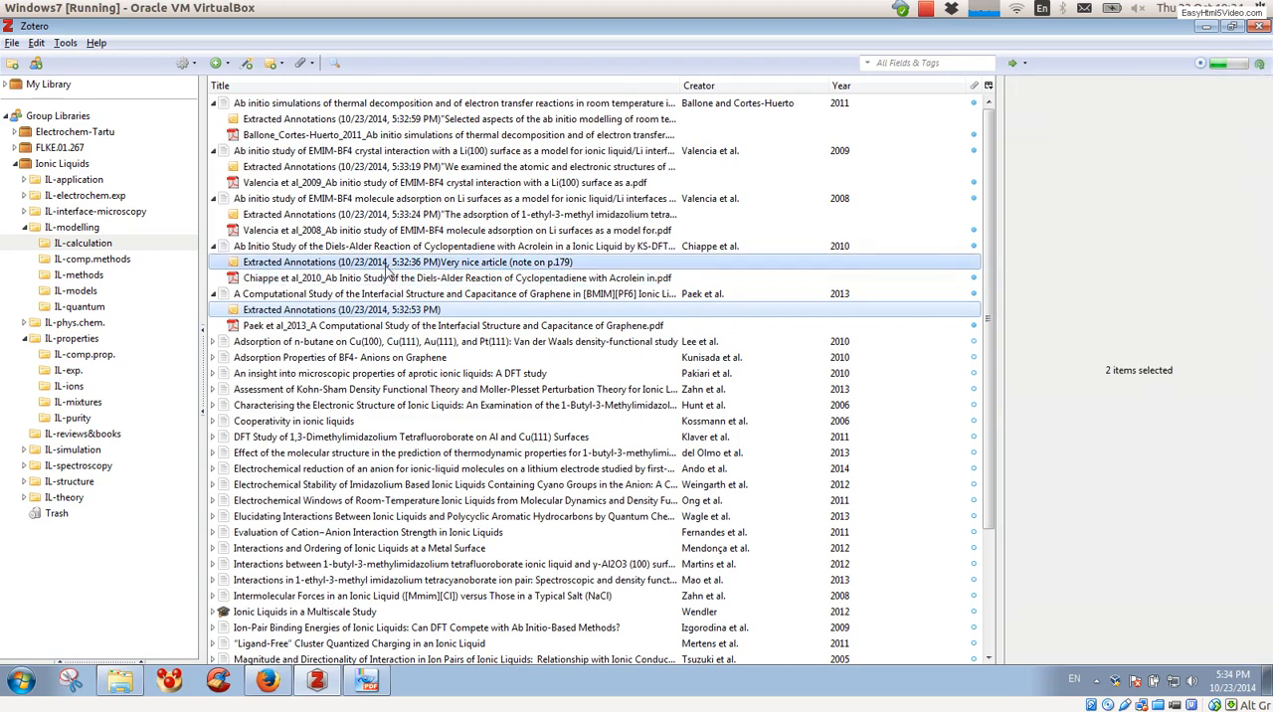
pyautogui.keyDown('ctrl'); pyautogui.click(385, 216); pyautogui.keyUp('ctrl')
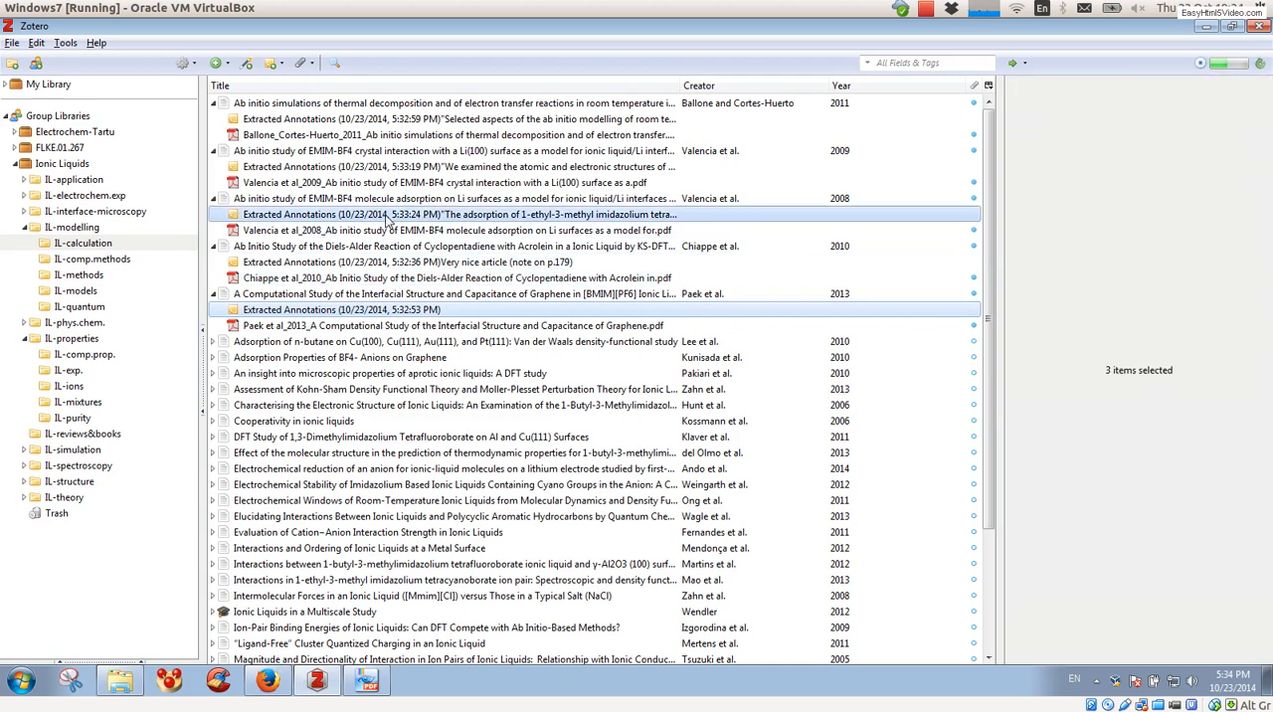
pyautogui.keyDown('shift'); pyautogui.click(361, 262); pyautogui.keyUp('shift')
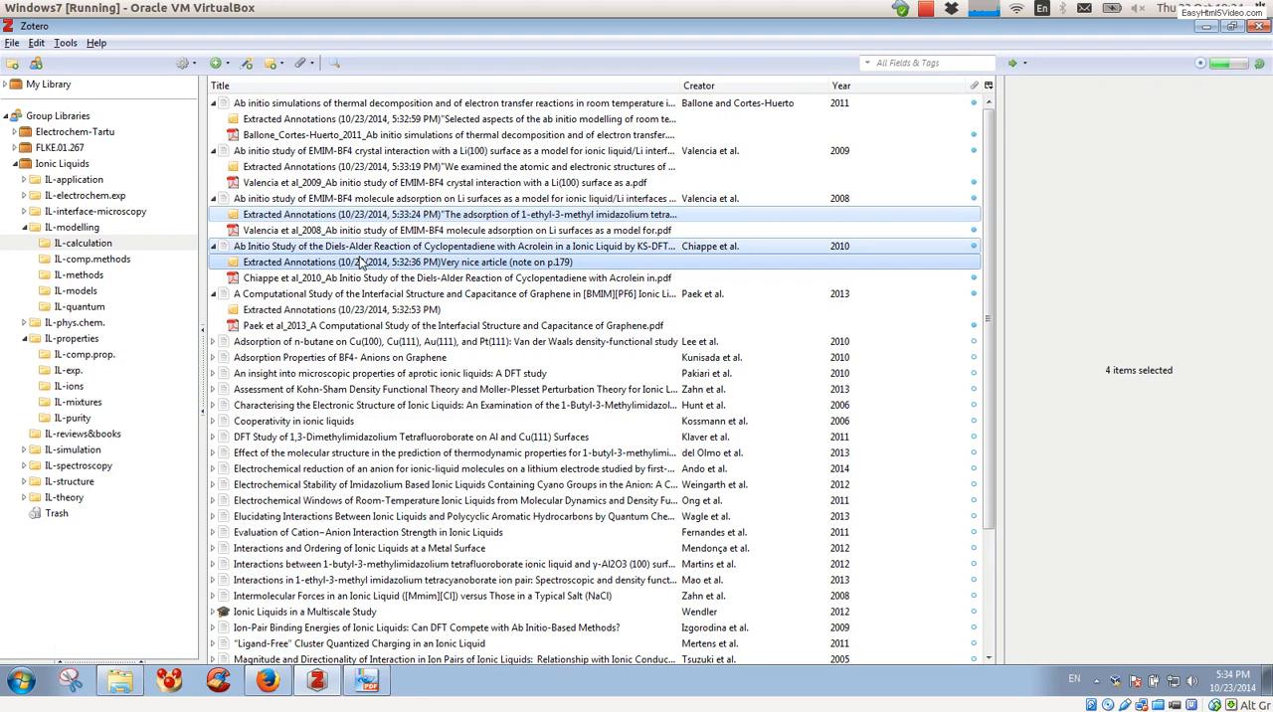
pyautogui.click(361, 262)
pyautogui.click(345, 310)
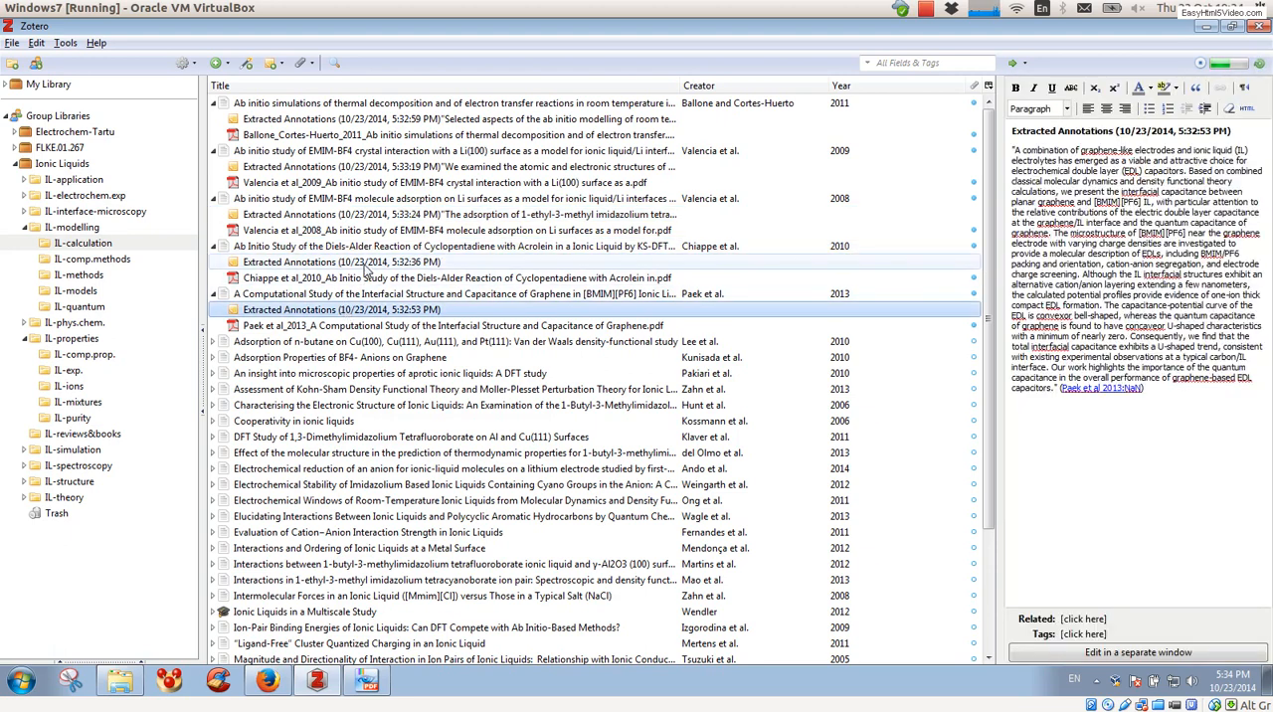
pyautogui.keyDown('ctrl'); pyautogui.click(366, 262); pyautogui.keyUp('ctrl')
pyautogui.keyDown('ctrl'); pyautogui.click(366, 215); pyautogui.keyUp('ctrl')
pyautogui.keyDown('ctrl'); pyautogui.click(379, 168); pyautogui.keyUp('ctrl')
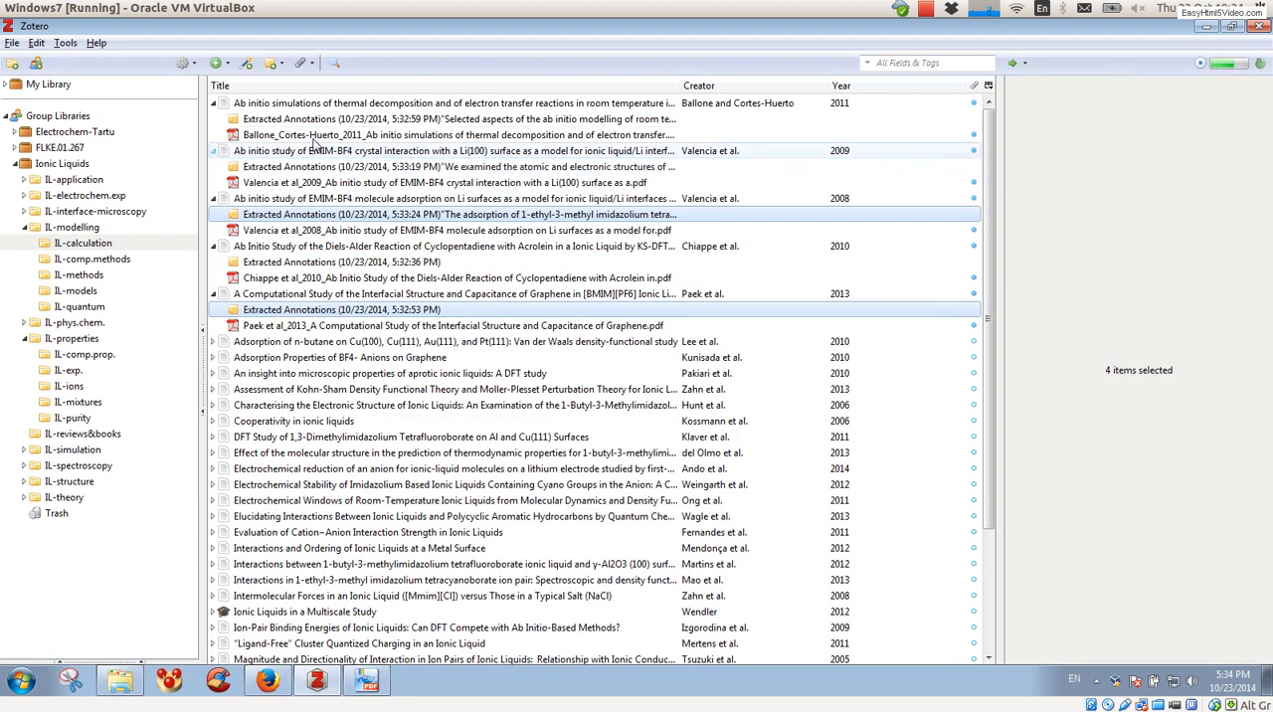
pyautogui.keyDown('ctrl'); pyautogui.click(288, 119); pyautogui.keyUp('ctrl')
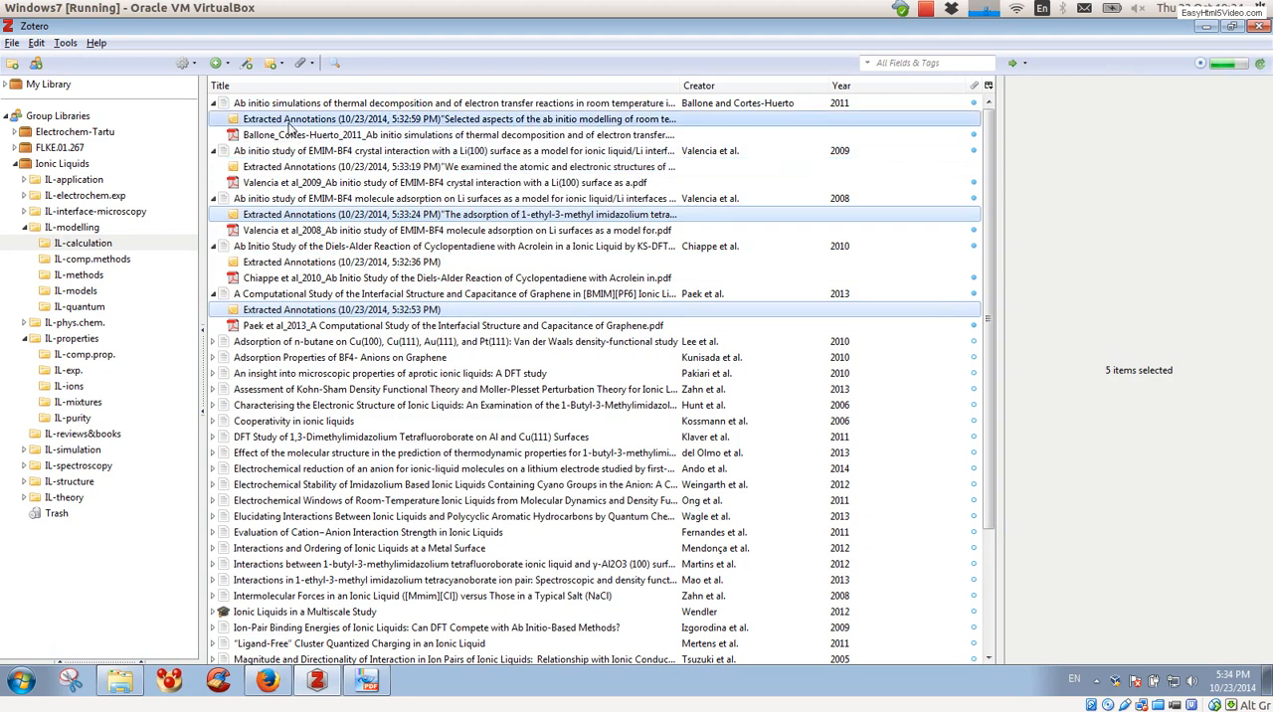
pyautogui.keyDown('ctrl'); pyautogui.click(284, 167); pyautogui.keyUp('ctrl')
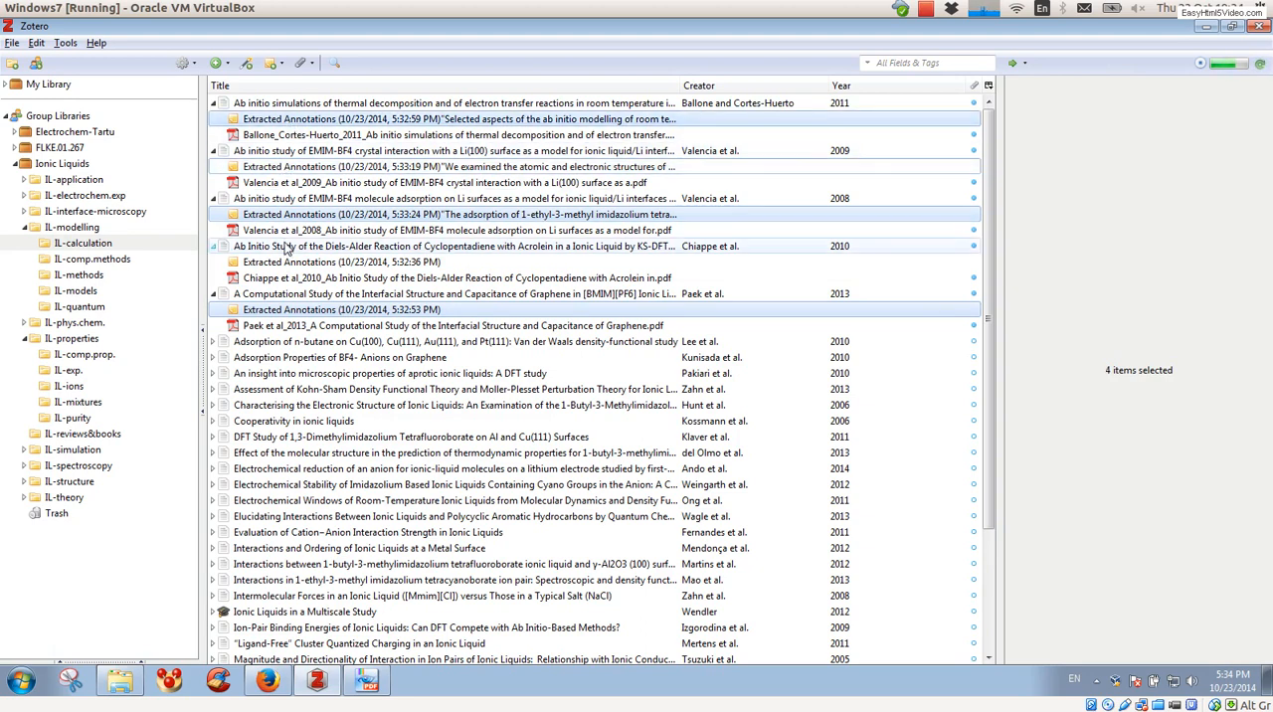
pyautogui.keyDown('ctrl'); pyautogui.click(285, 263); pyautogui.keyUp('ctrl')
pyautogui.keyDown('ctrl'); pyautogui.click(322, 170); pyautogui.keyUp('ctrl')
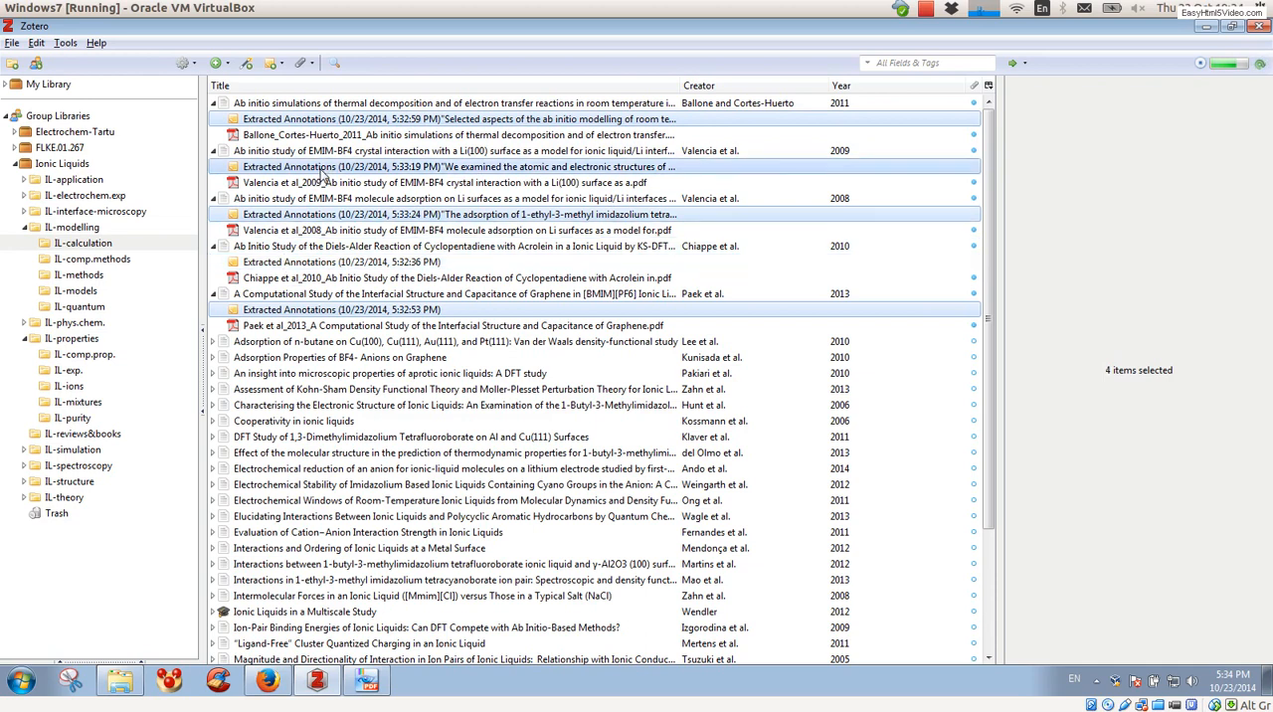
pyautogui.keyDown('ctrl'); pyautogui.click(322, 170); pyautogui.keyUp('ctrl')
pyautogui.keyDown('ctrl'); pyautogui.click(293, 262); pyautogui.keyUp('ctrl')
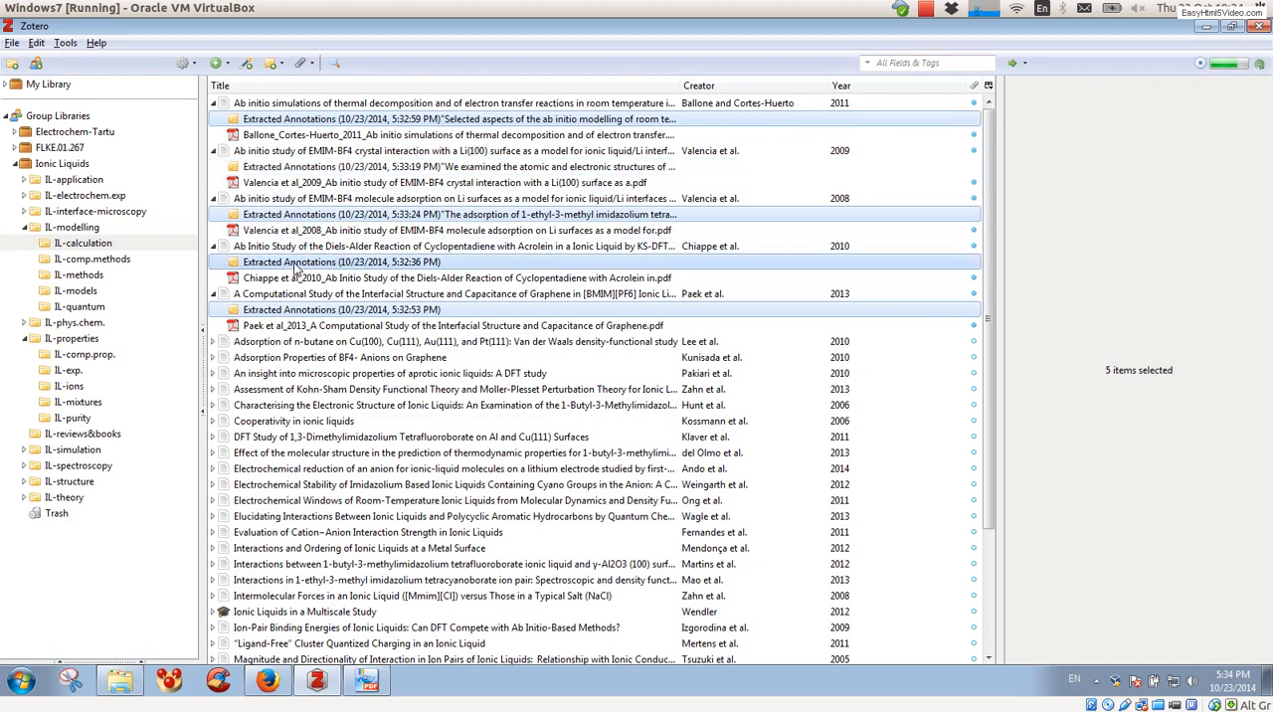
pyautogui.keyDown('ctrl'); pyautogui.click(294, 263); pyautogui.keyUp('ctrl')
pyautogui.keyDown('ctrl'); pyautogui.click(293, 263); pyautogui.keyUp('ctrl')
pyautogui.keyDown('ctrl'); pyautogui.click(291, 262); pyautogui.keyUp('ctrl')
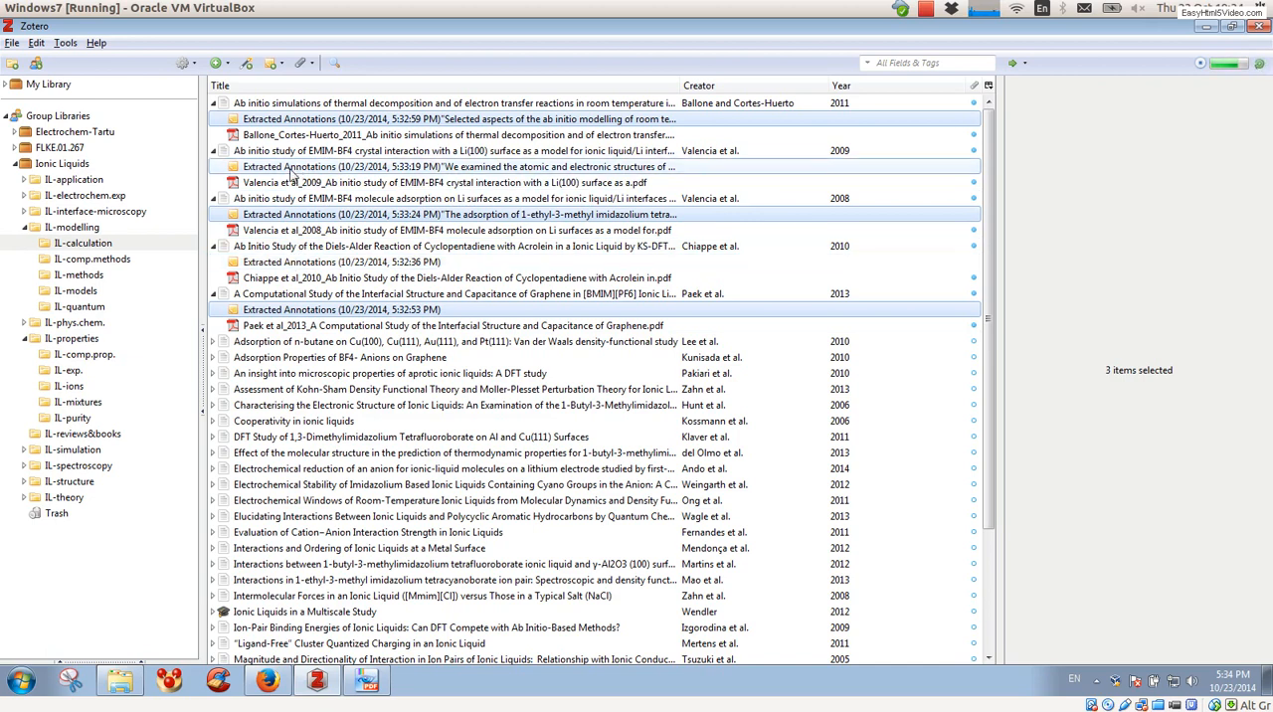
pyautogui.click(283, 199)
pyautogui.click(261, 309)
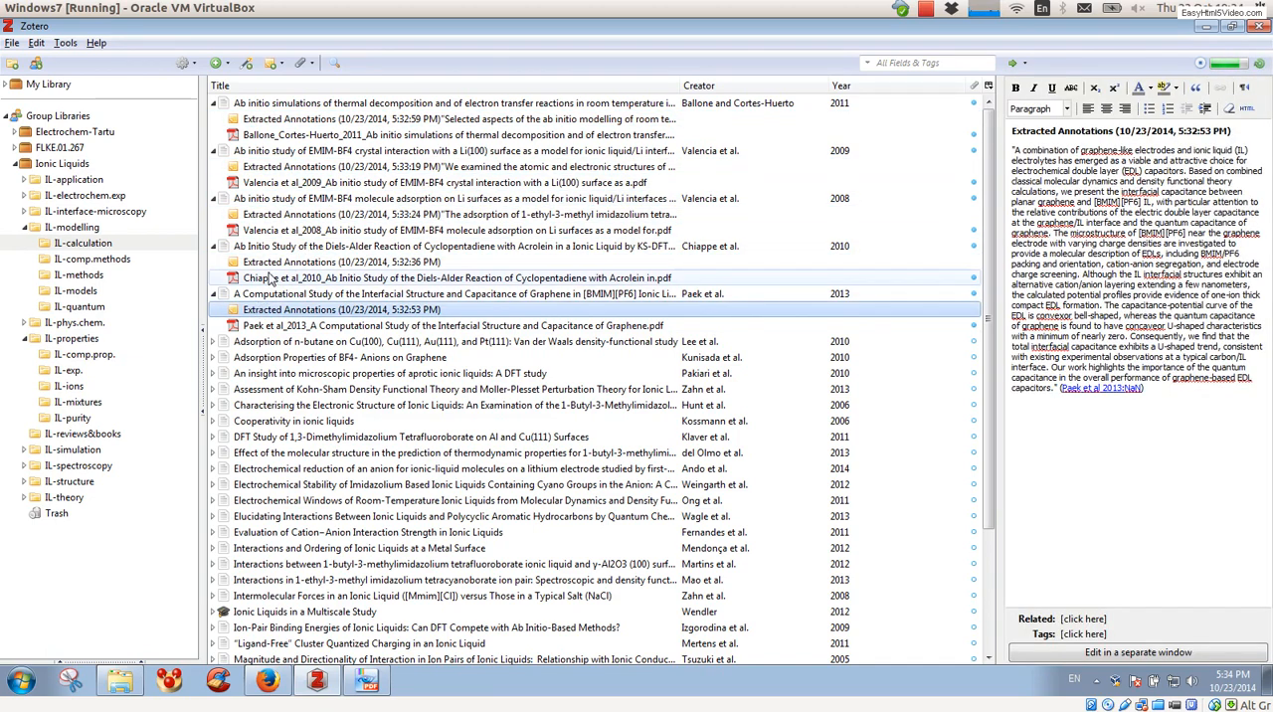
pyautogui.keyDown('ctrl'); pyautogui.click(268, 264); pyautogui.keyUp('ctrl')
pyautogui.keyDown('ctrl'); pyautogui.click(272, 216); pyautogui.keyUp('ctrl')
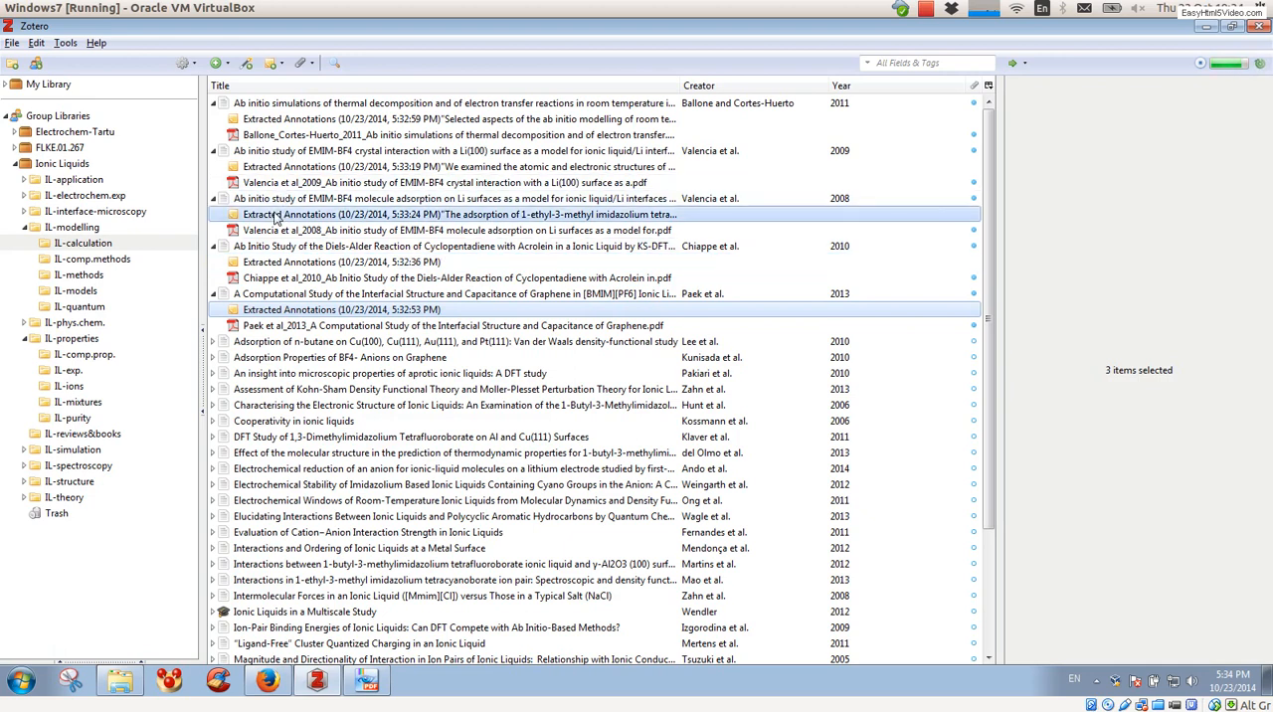
pyautogui.click(266, 267)
pyautogui.click(265, 310)
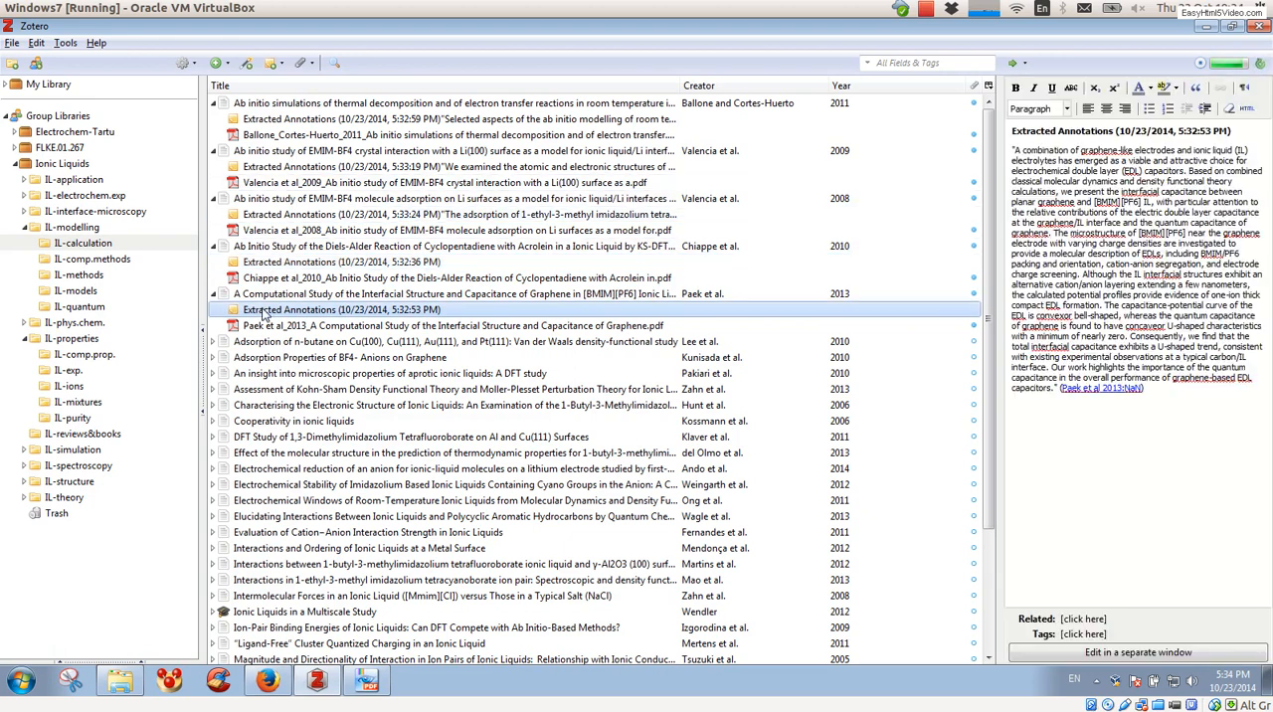
pyautogui.keyDown('ctrl'); pyautogui.click(296, 262); pyautogui.keyUp('ctrl')
pyautogui.click(294, 263)
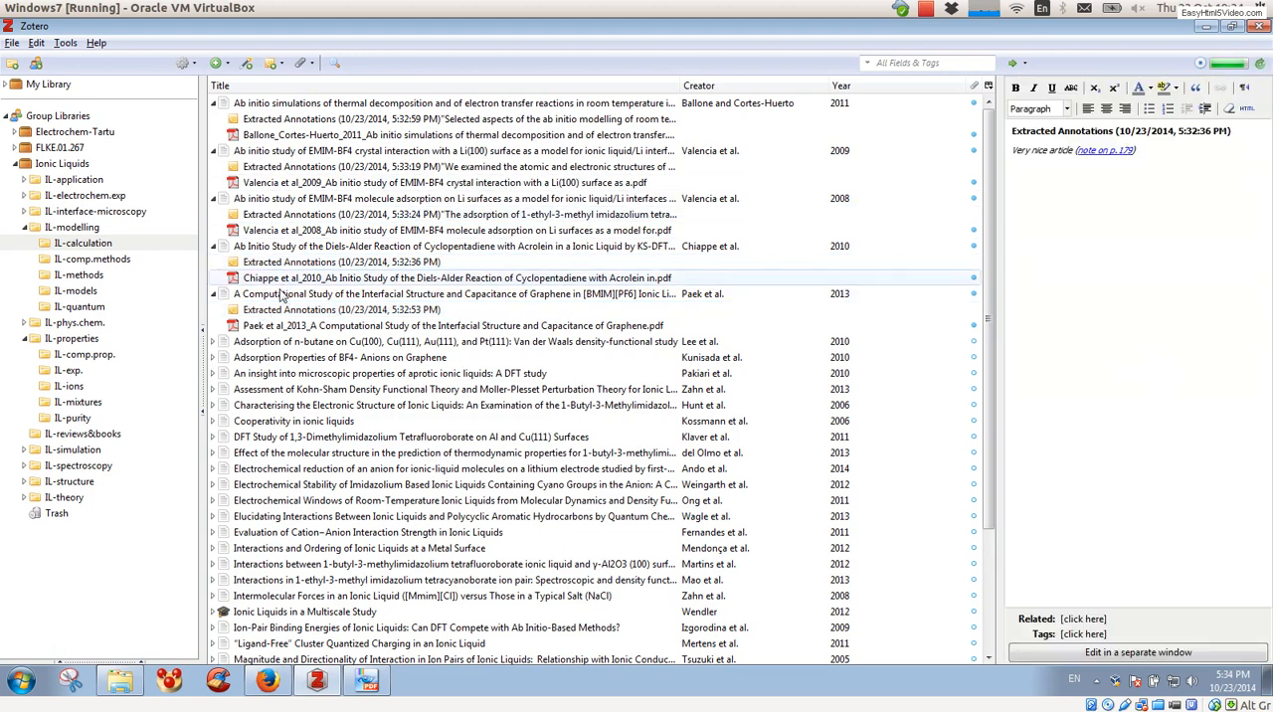
# Step: Select the extracted annotations notes of the first five articles together, generate a report from them and look through it
pyautogui.click(269, 312)
pyautogui.keyDown('ctrl'); pyautogui.click(291, 267); pyautogui.keyUp('ctrl')
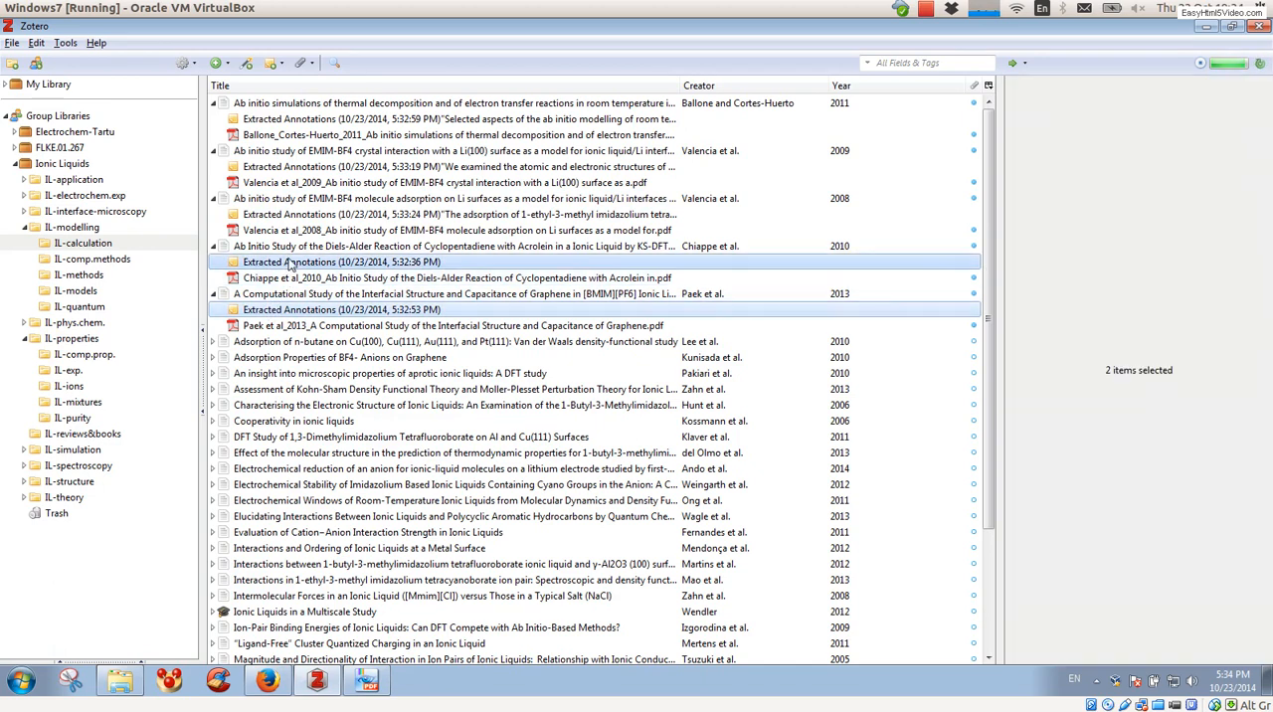
pyautogui.keyDown('ctrl'); pyautogui.click(322, 216); pyautogui.keyUp('ctrl')
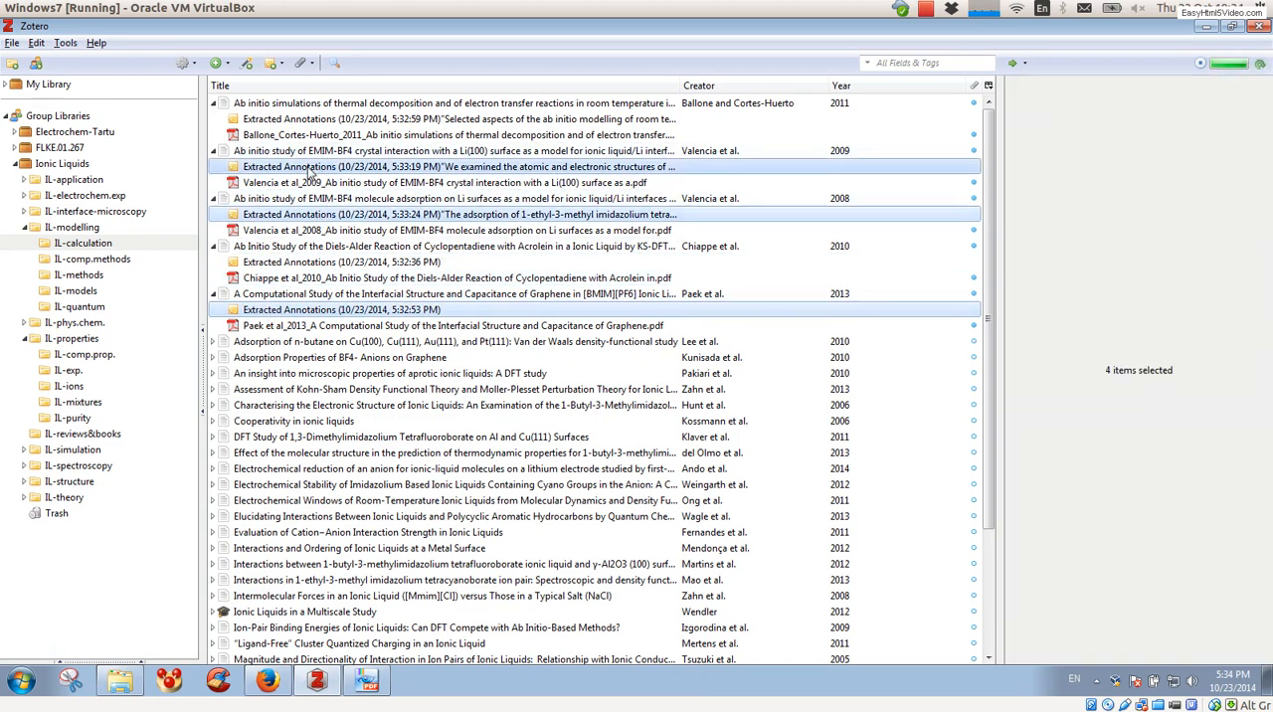
pyautogui.keyDown('ctrl'); pyautogui.click(331, 137); pyautogui.keyUp('ctrl')
pyautogui.keyDown('ctrl'); pyautogui.click(334, 121); pyautogui.keyUp('ctrl')
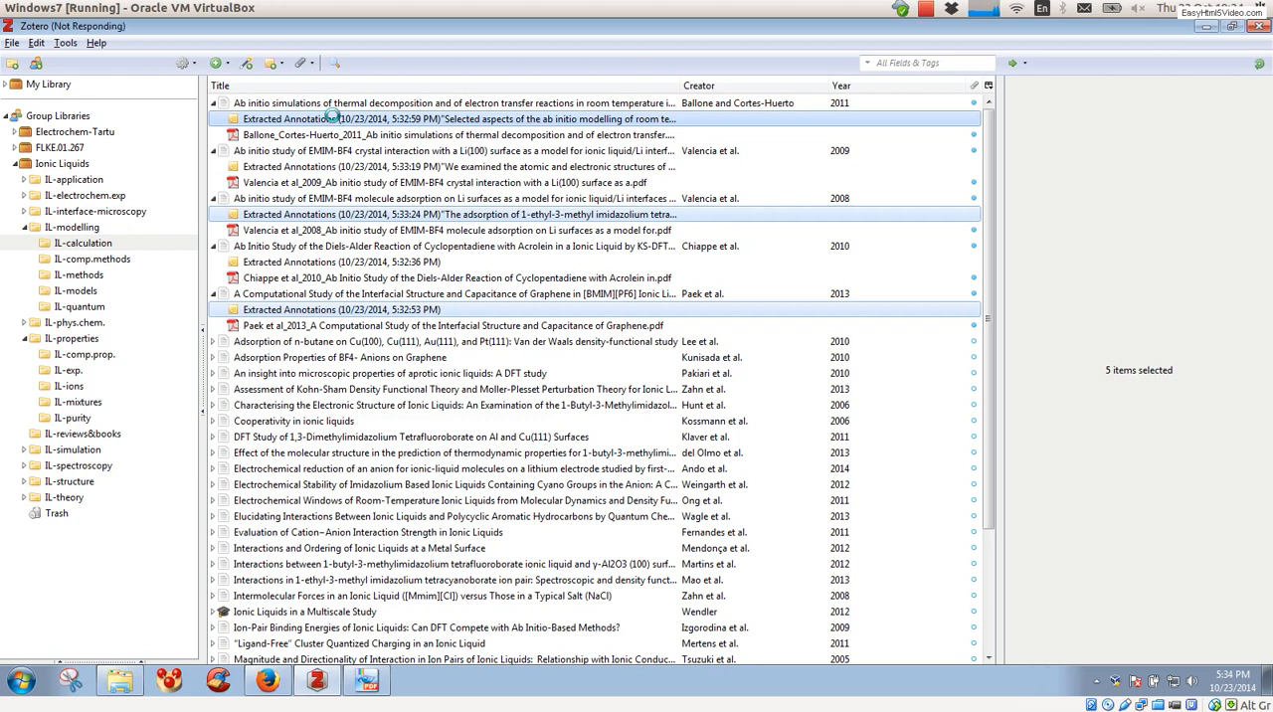
pyautogui.rightClick(331, 116)
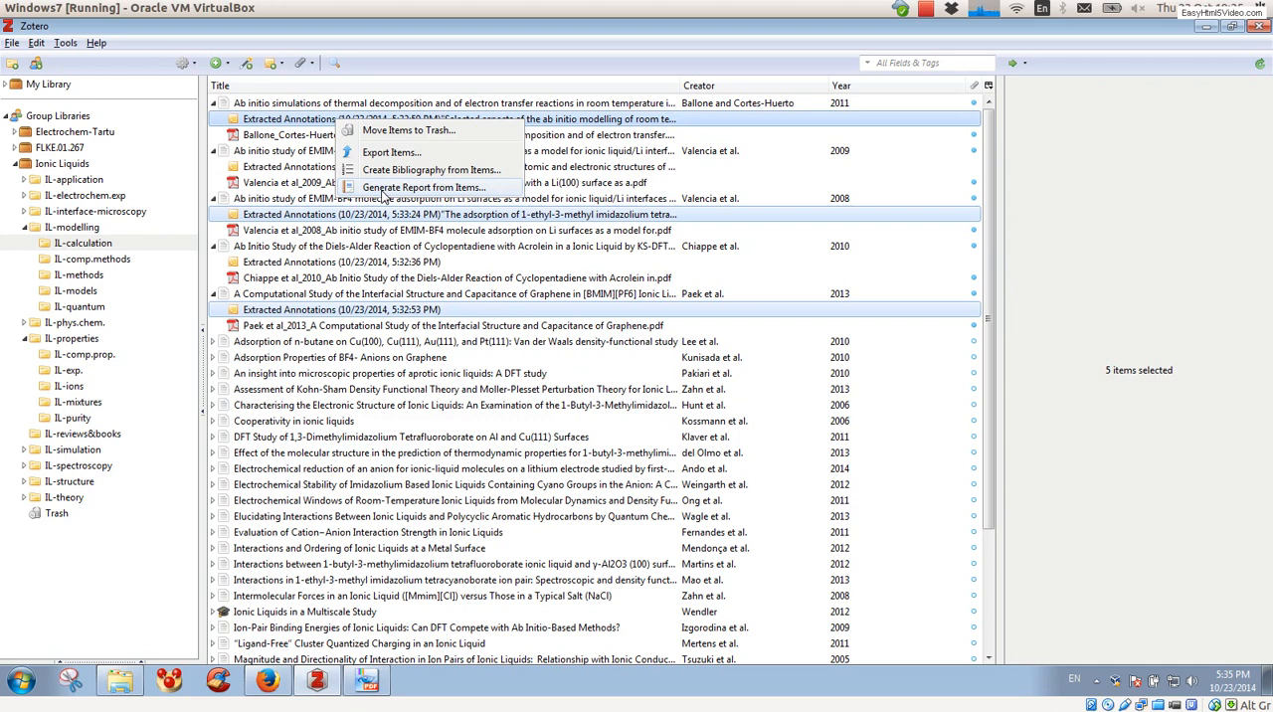
pyautogui.click(382, 189)
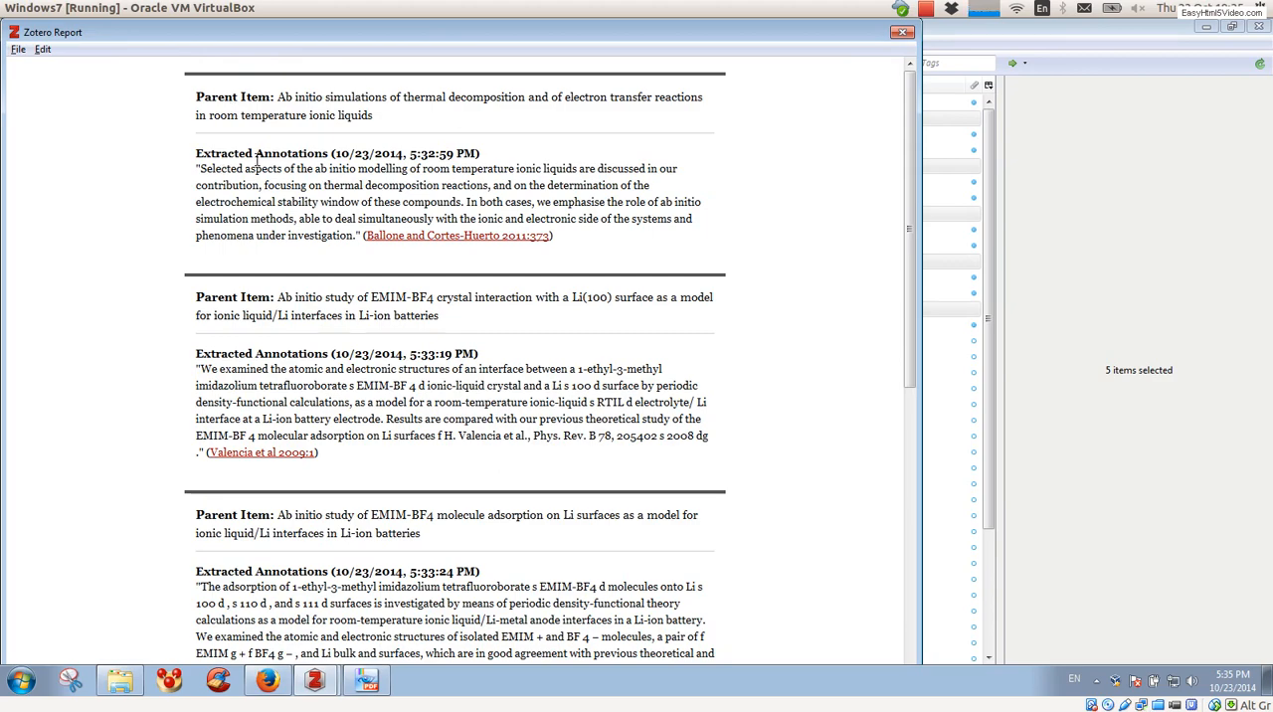
pyautogui.scroll(-9, 256, 160)
pyautogui.scroll(4, 256, 159)
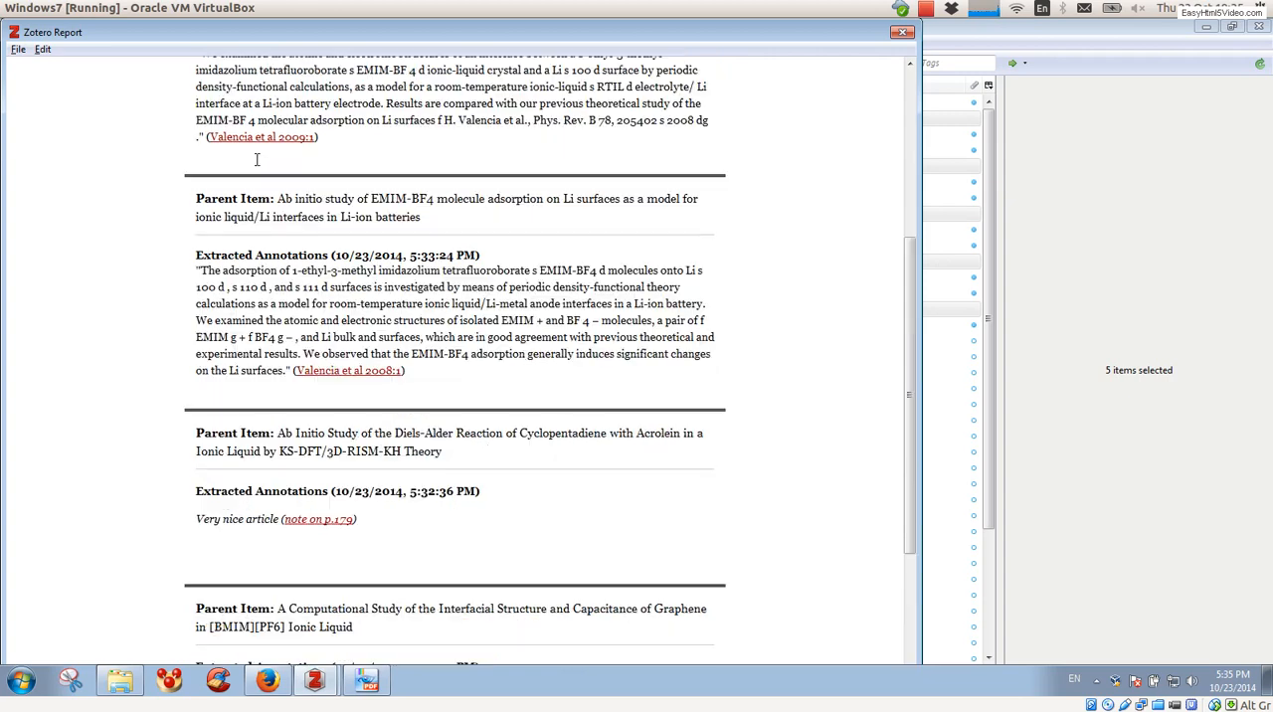
pyautogui.scroll(3, 257, 160)
# Step: Save the report as Zotero Report.txt in the Downloads folder
pyautogui.click(19, 50)
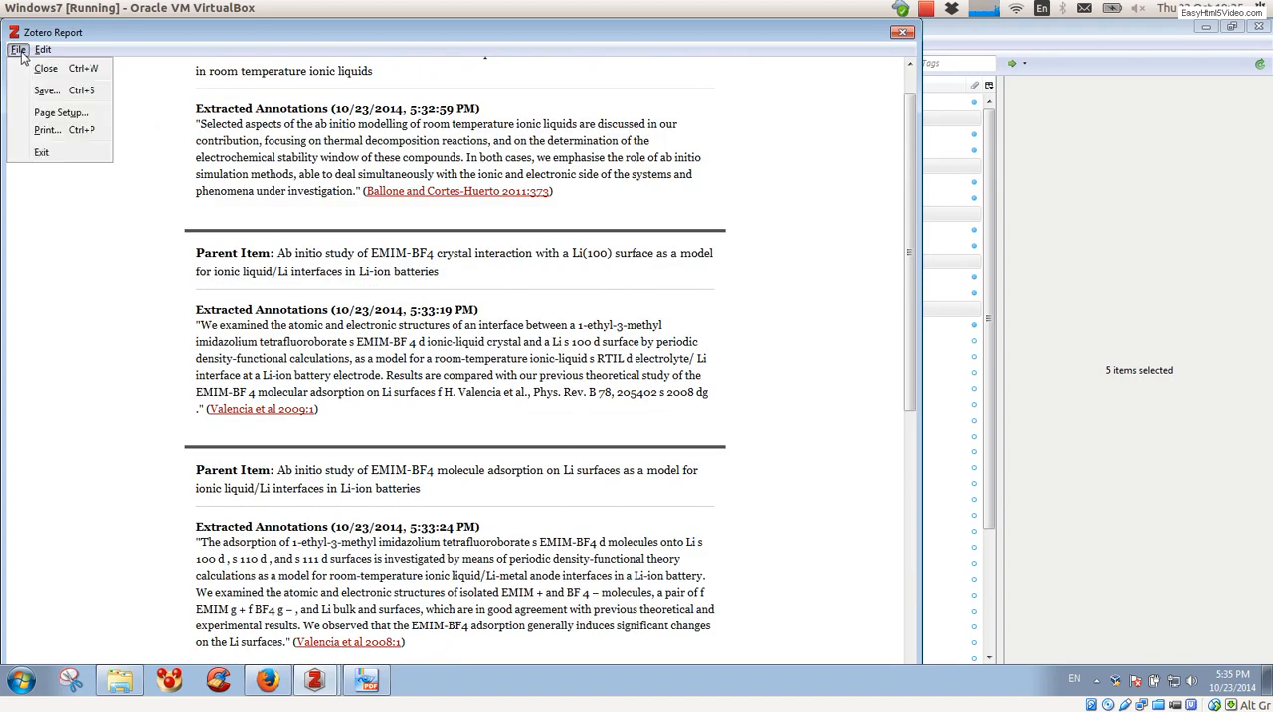
pyautogui.click(47, 91)
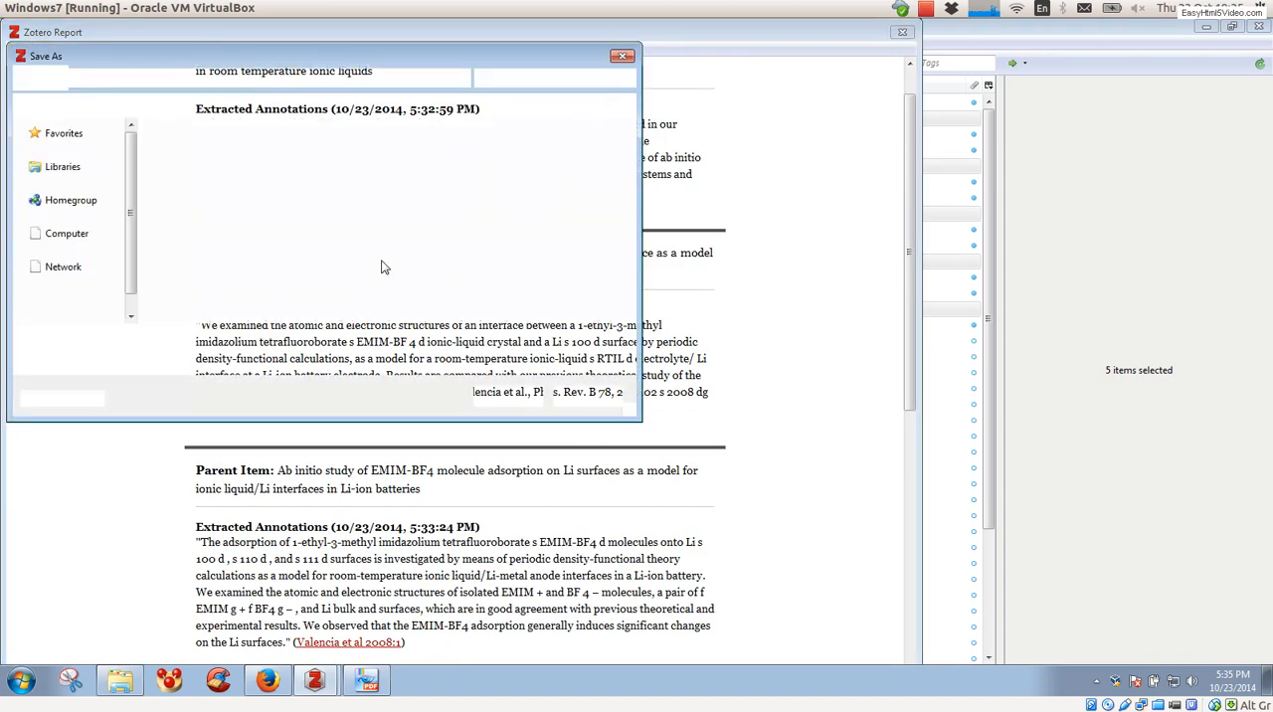
pyautogui.click(276, 339)
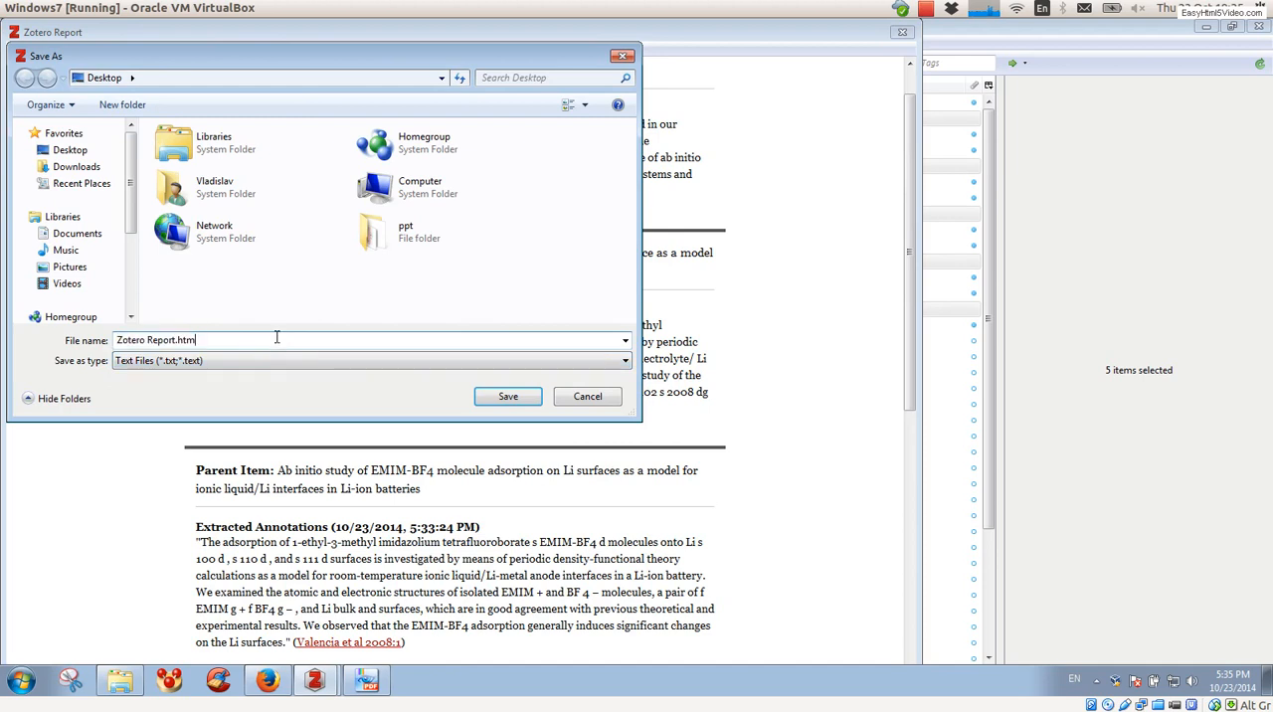
pyautogui.press('BackSpace')
pyautogui.press('BackSpace')
pyautogui.press('BackSpace')
pyautogui.write('txt')
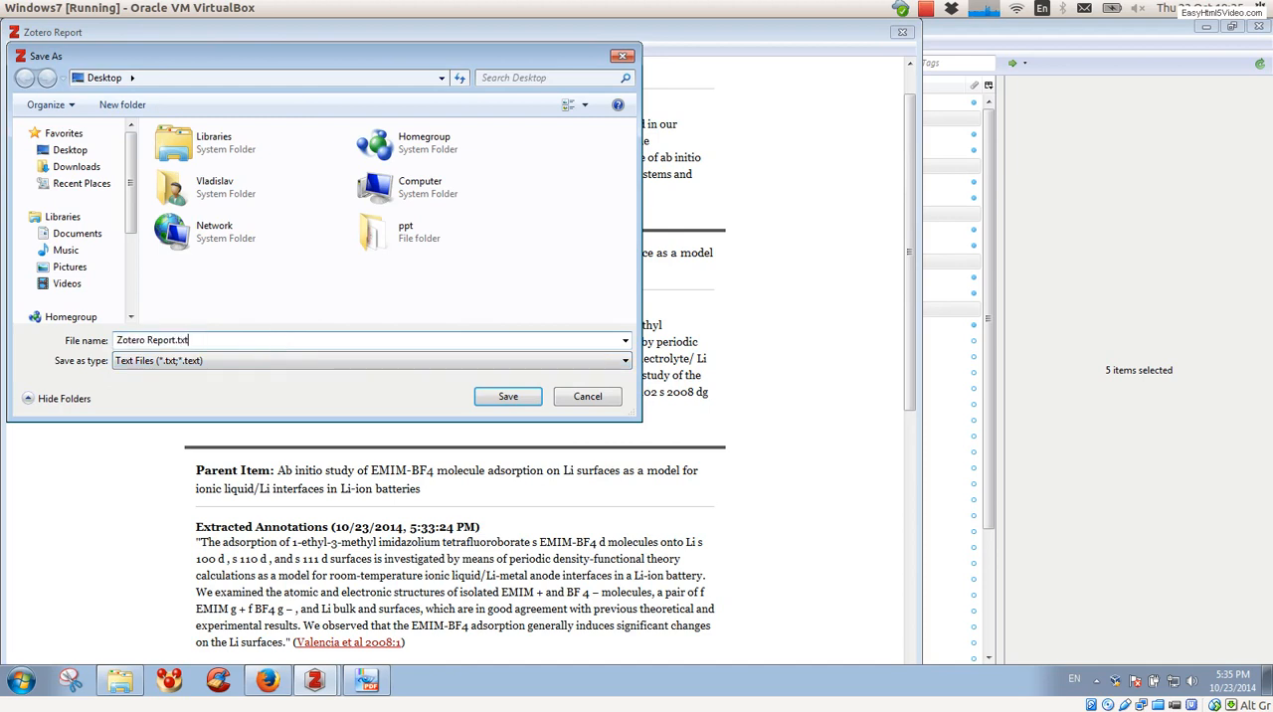
pyautogui.click(78, 153)
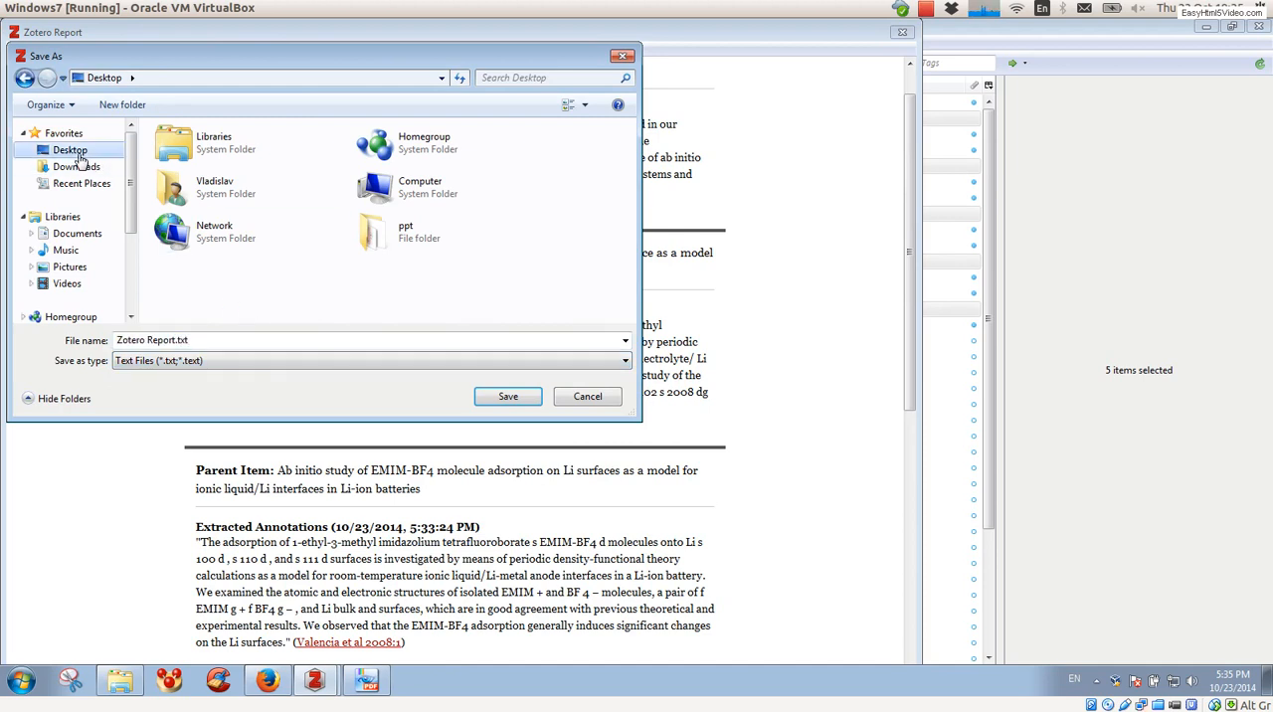
pyautogui.click(86, 169)
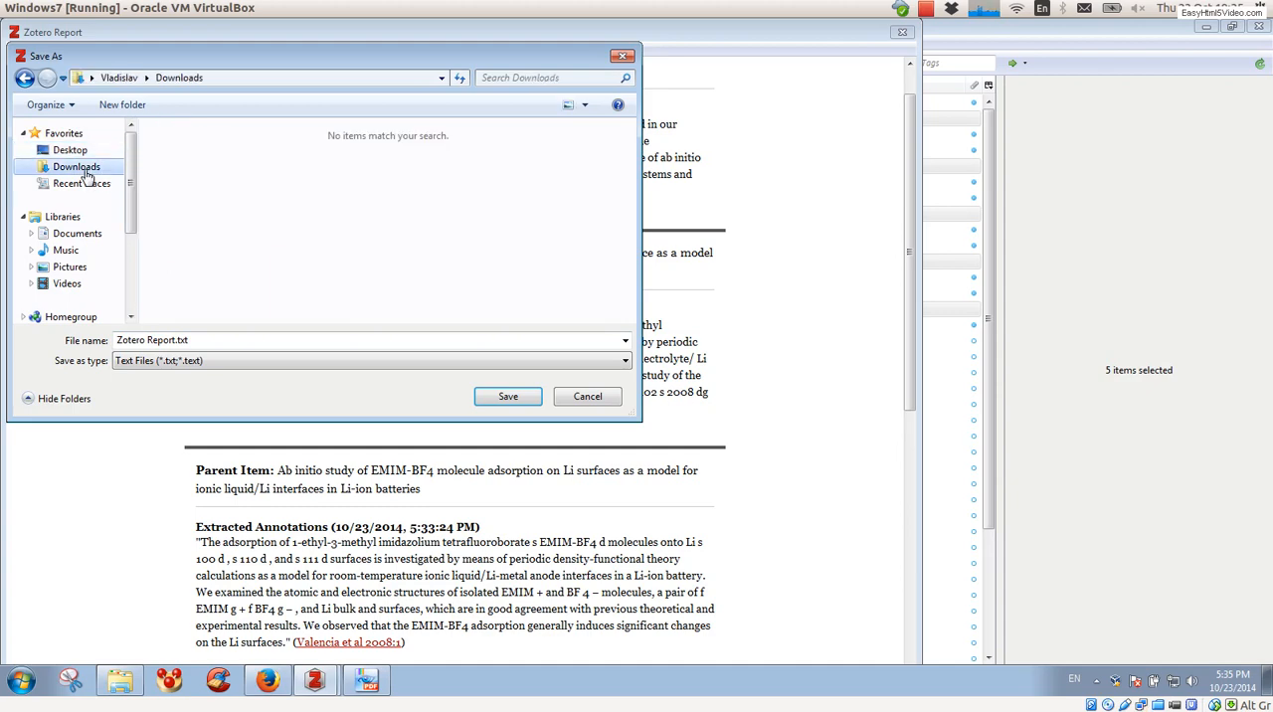
pyautogui.click(503, 396)
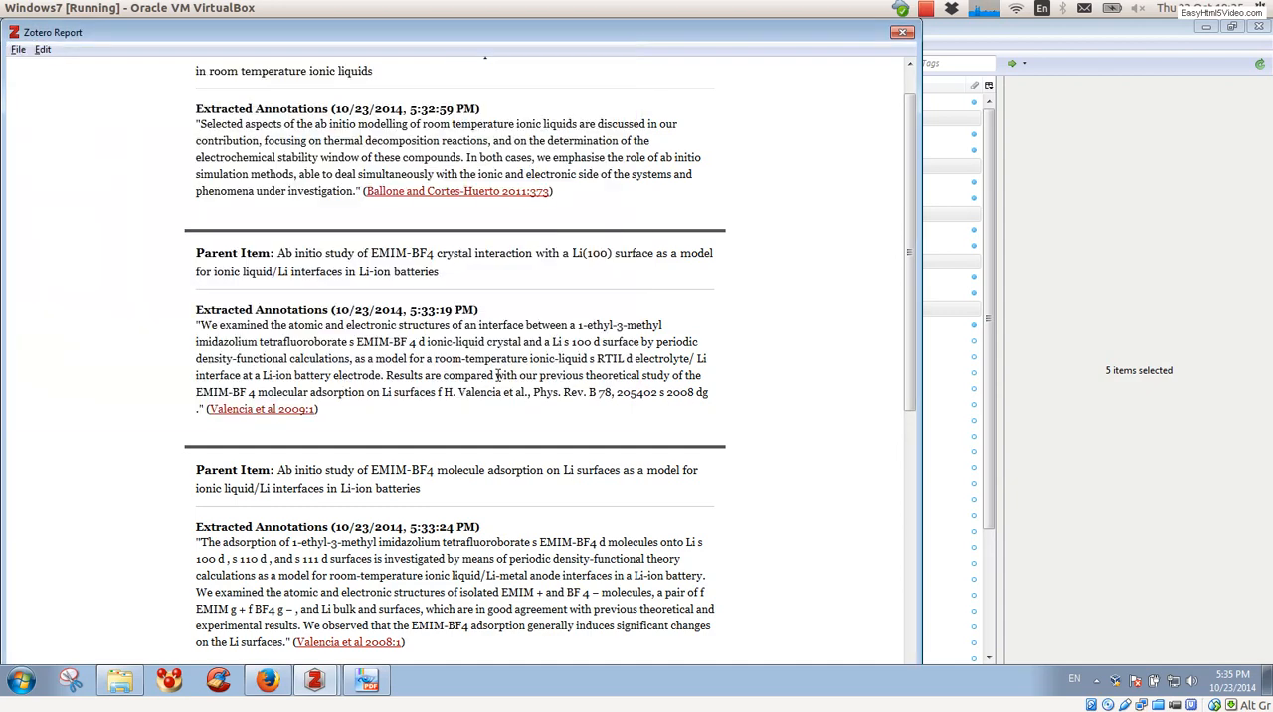
# Step: Close the report window and open the Downloads folder in Windows Explorer to check for the saved report
pyautogui.click(901, 33)
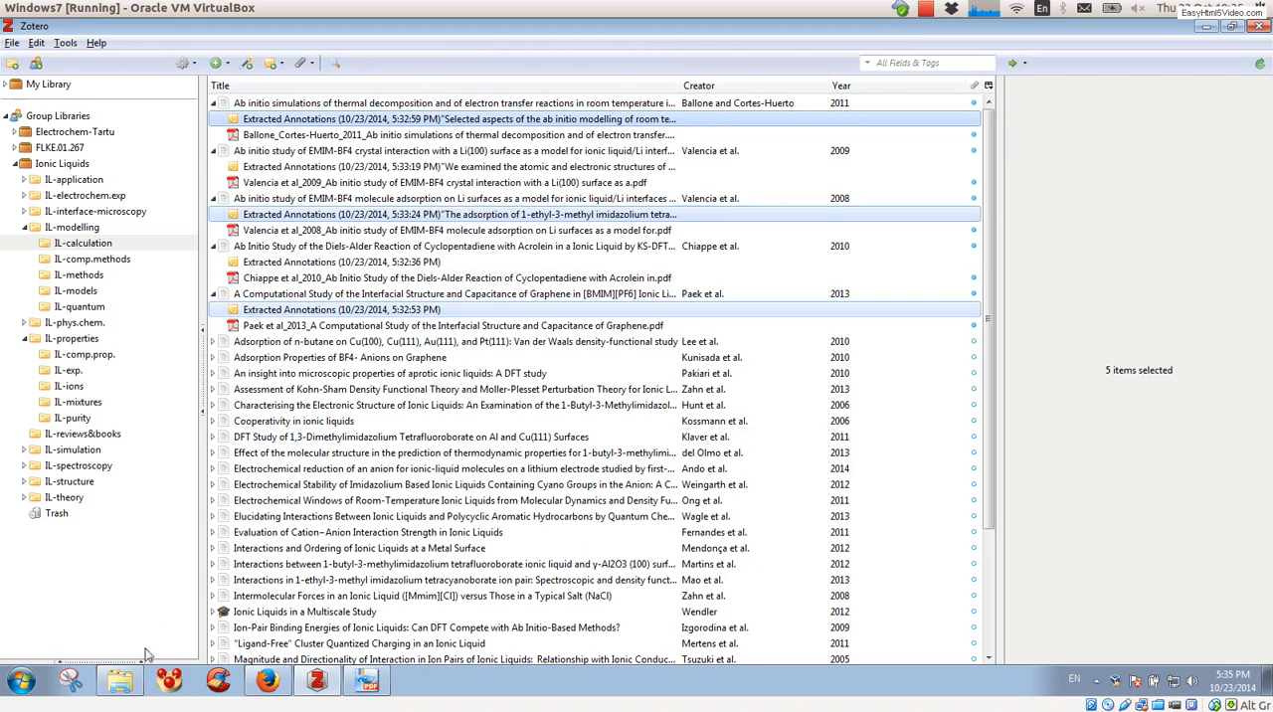
pyautogui.rightClick(119, 682)
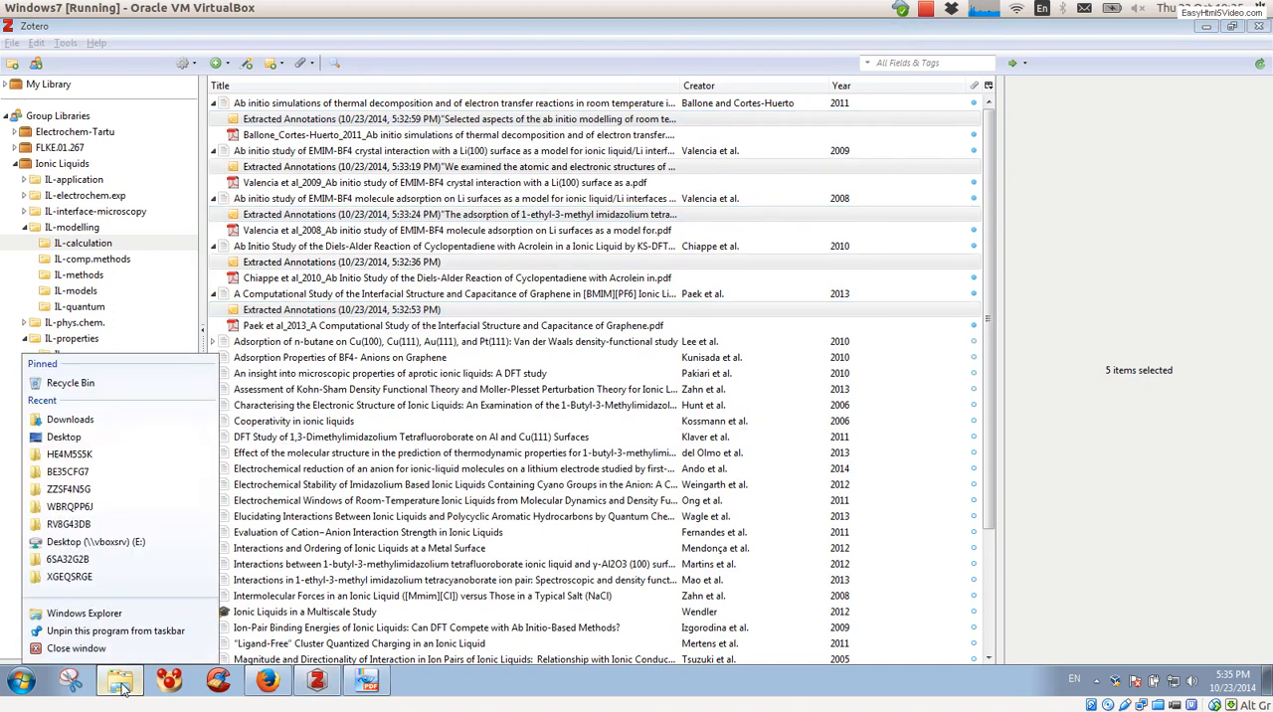
pyautogui.click(85, 425)
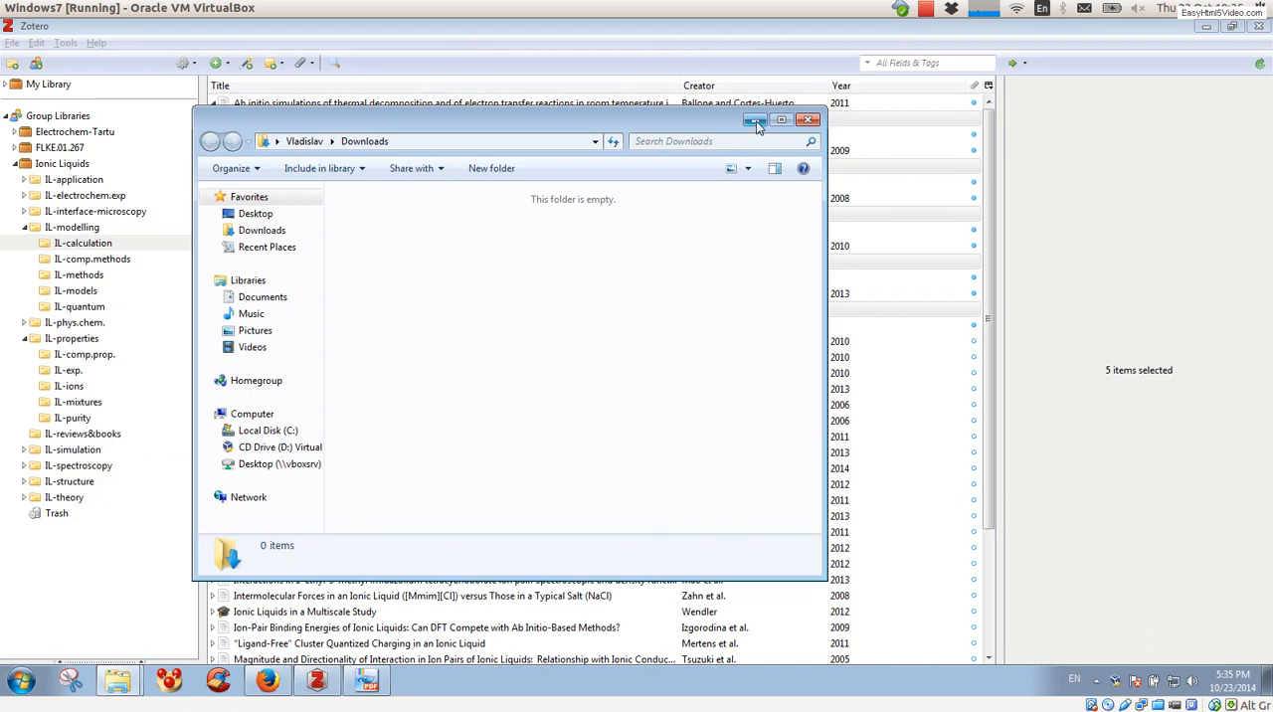
pyautogui.click(925, 9)
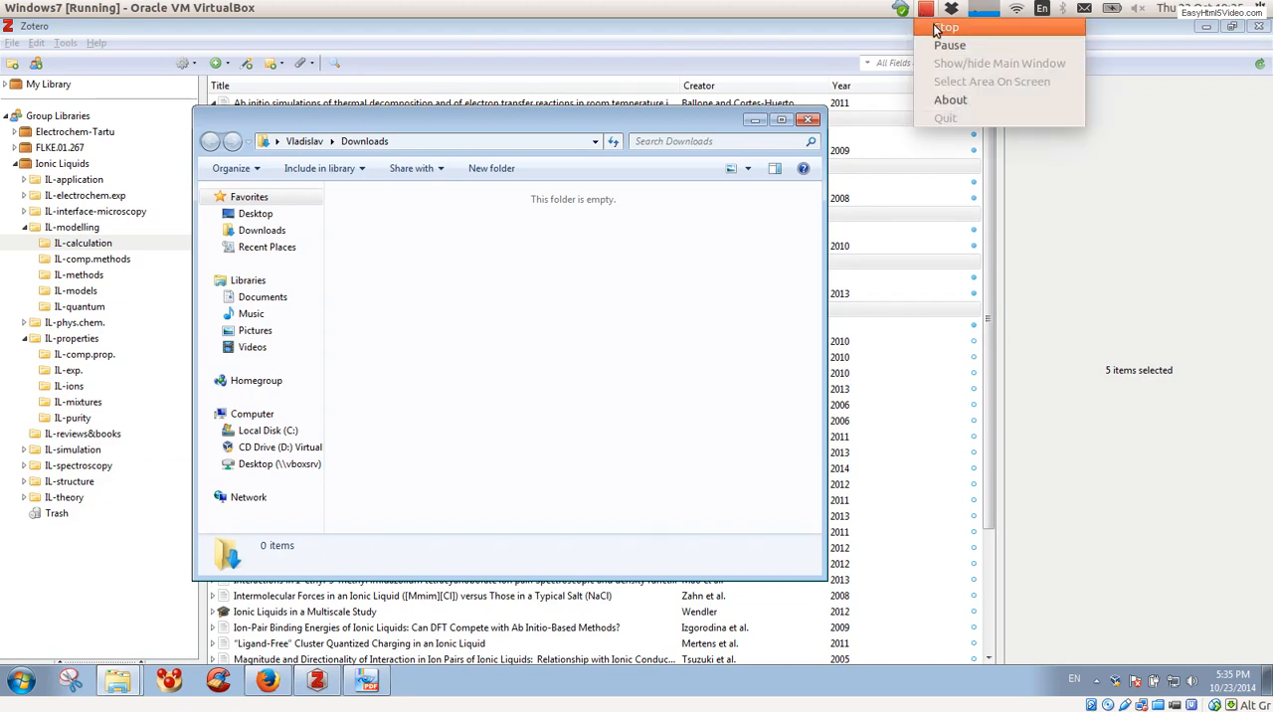
pyautogui.click(936, 44)
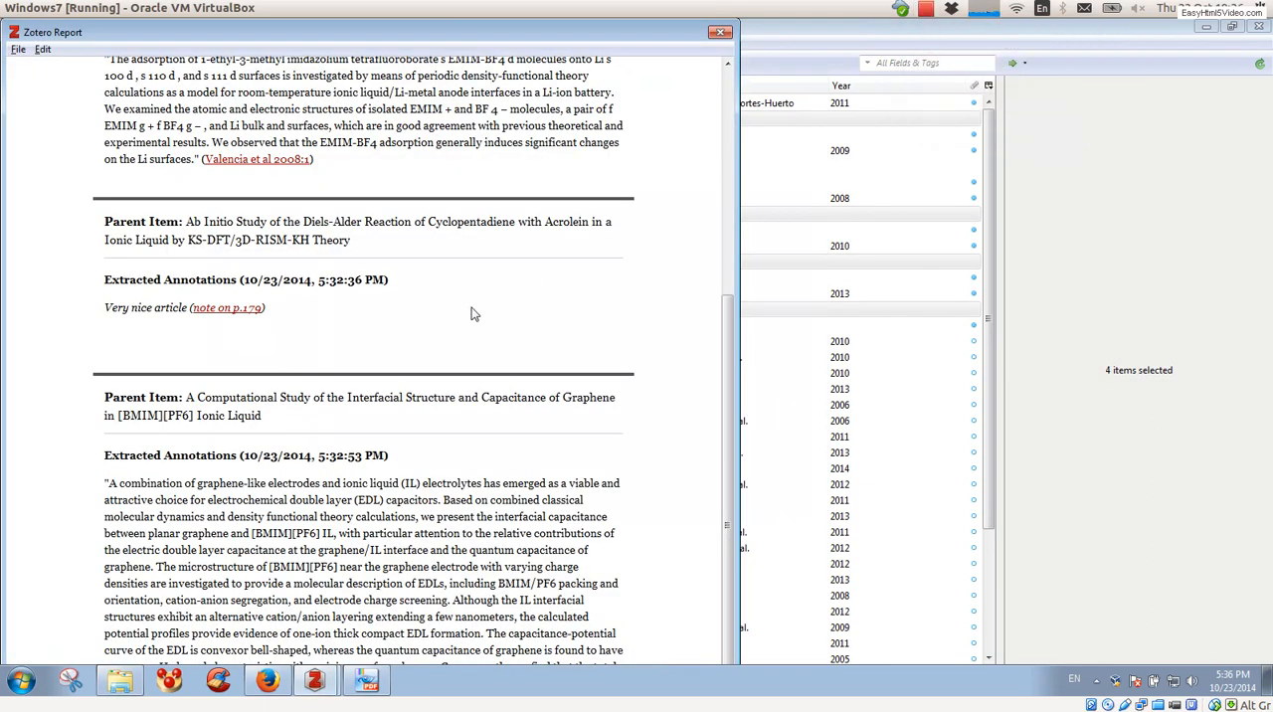
# Step: Select the whole text of the reopened report, from the first article through the graphene abstract, and copy it
pyautogui.scroll(5, 333, 324)
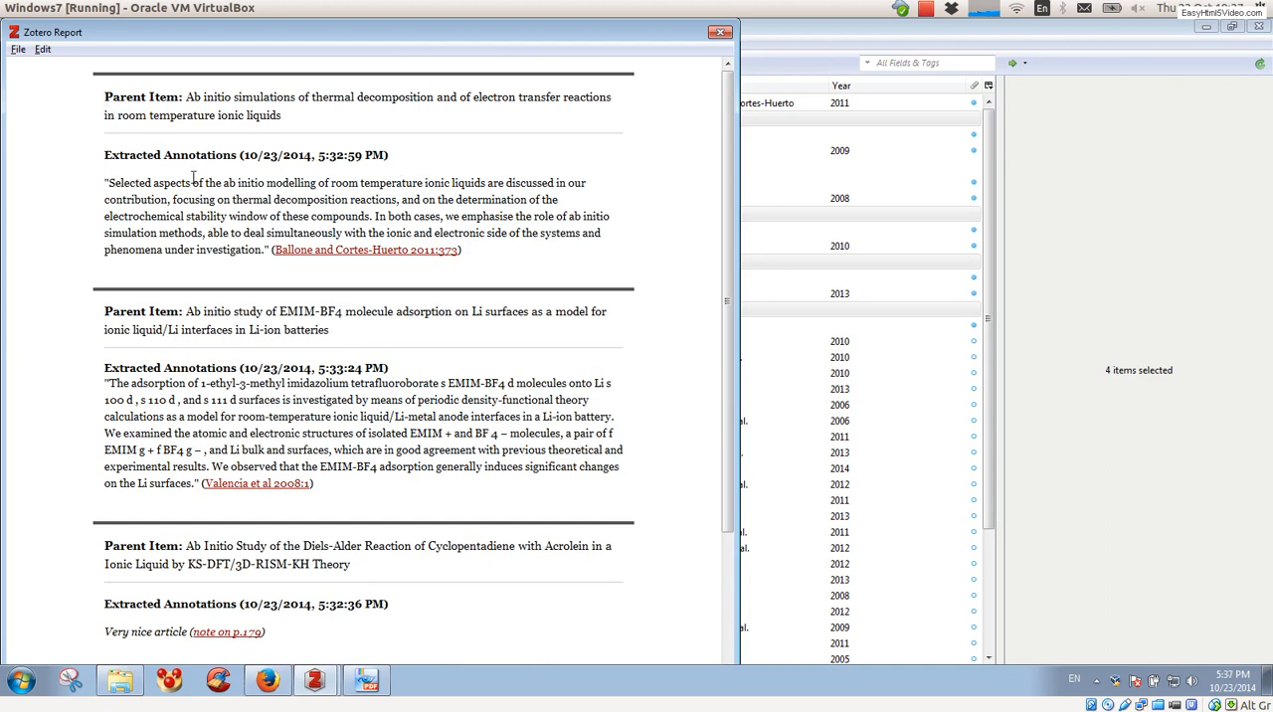
pyautogui.moveTo(105, 104); pyautogui.dragTo(521, 269)
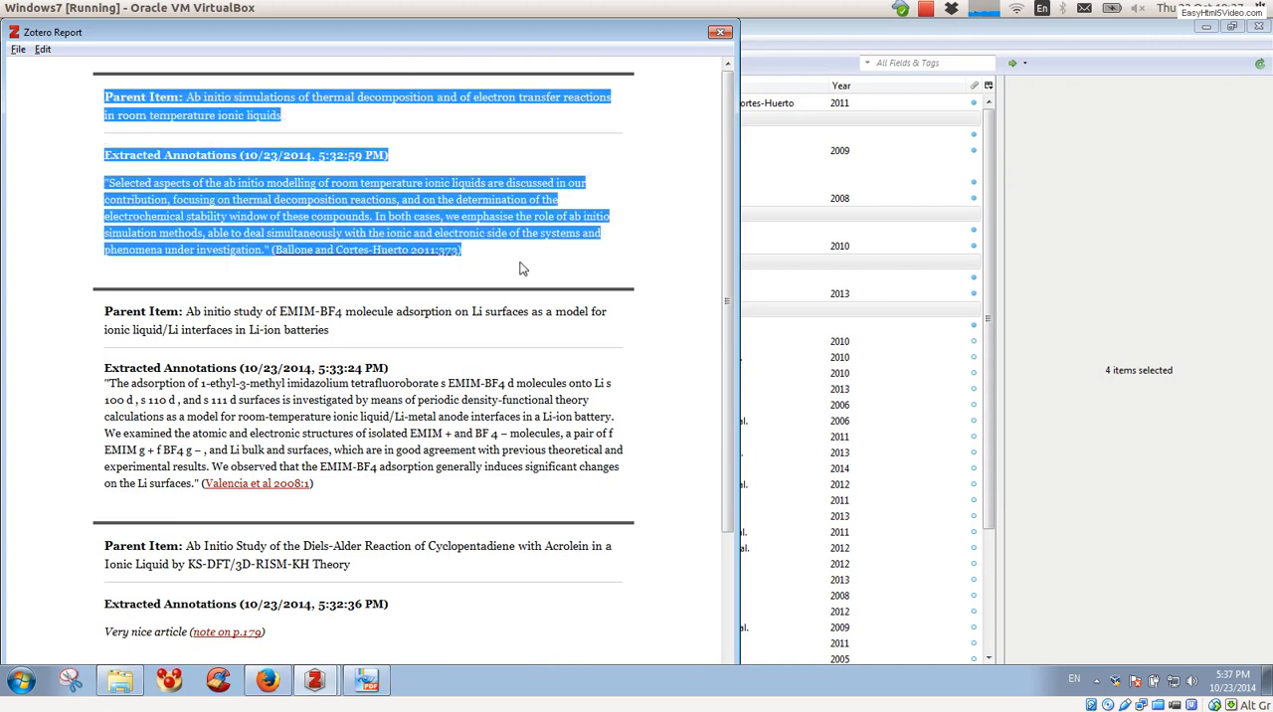
pyautogui.hotkey('ctrl', 'a')
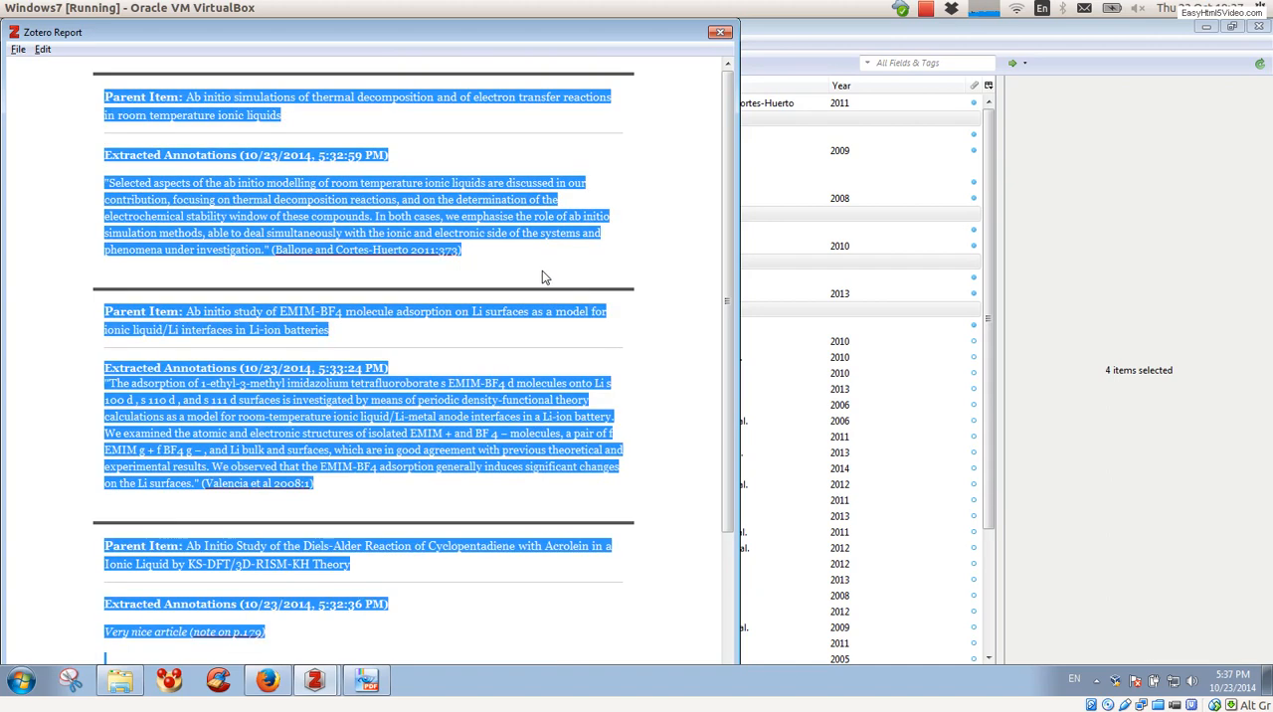
pyautogui.scroll(-5, 542, 277)
pyautogui.scroll(3, 542, 276)
pyautogui.scroll(-4, 542, 277)
pyautogui.scroll(1, 542, 277)
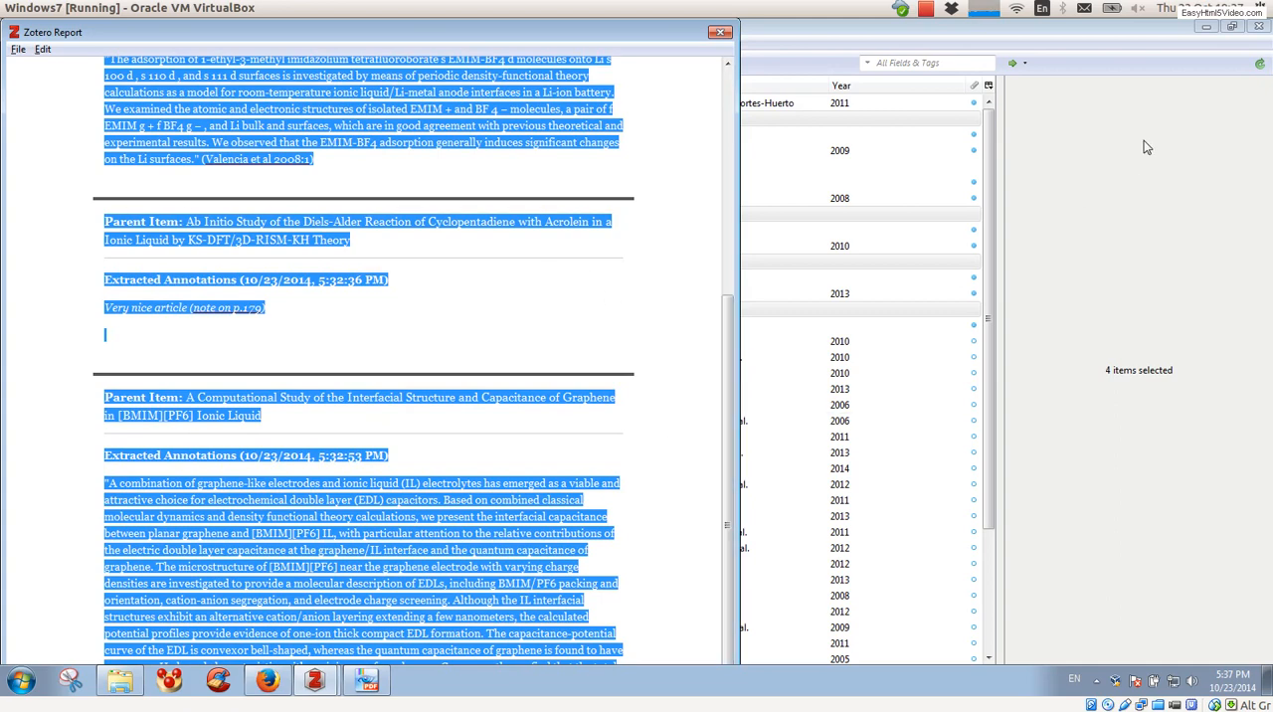
# Step: Minimize the open windows behind the report, create a new Microsoft Word document on the desktop and open it
pyautogui.click(1206, 27)
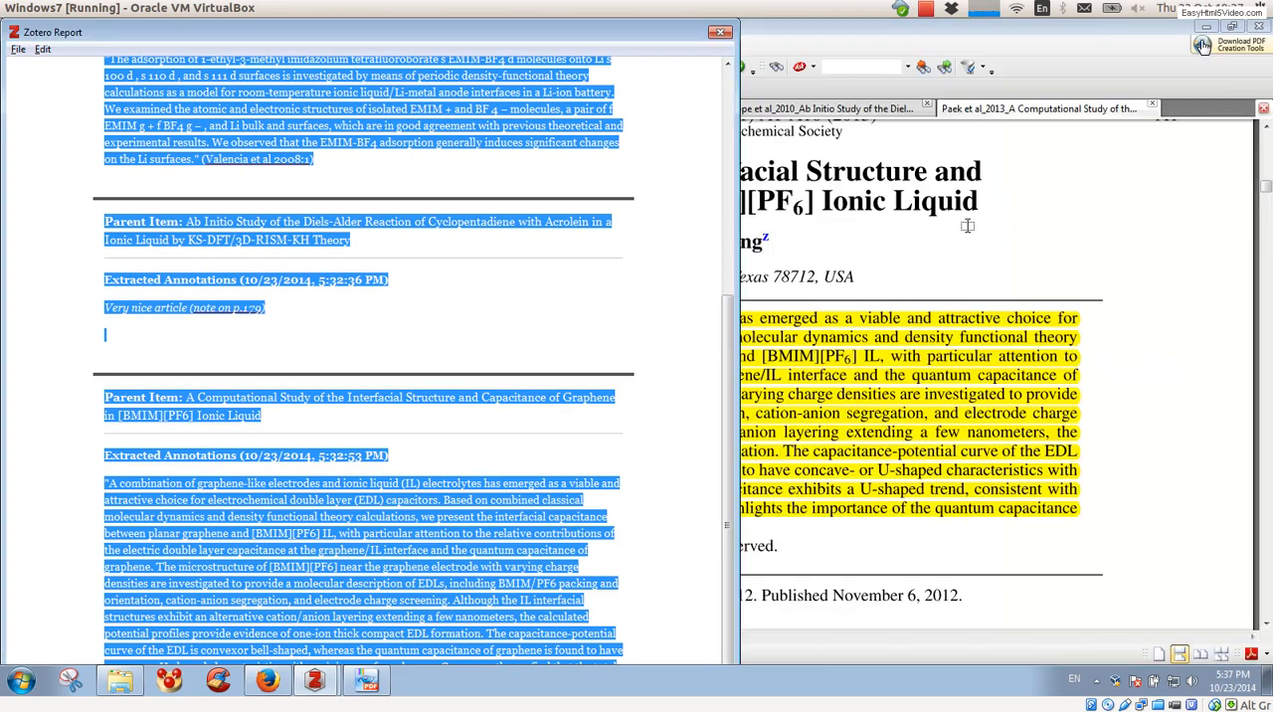
pyautogui.click(1205, 27)
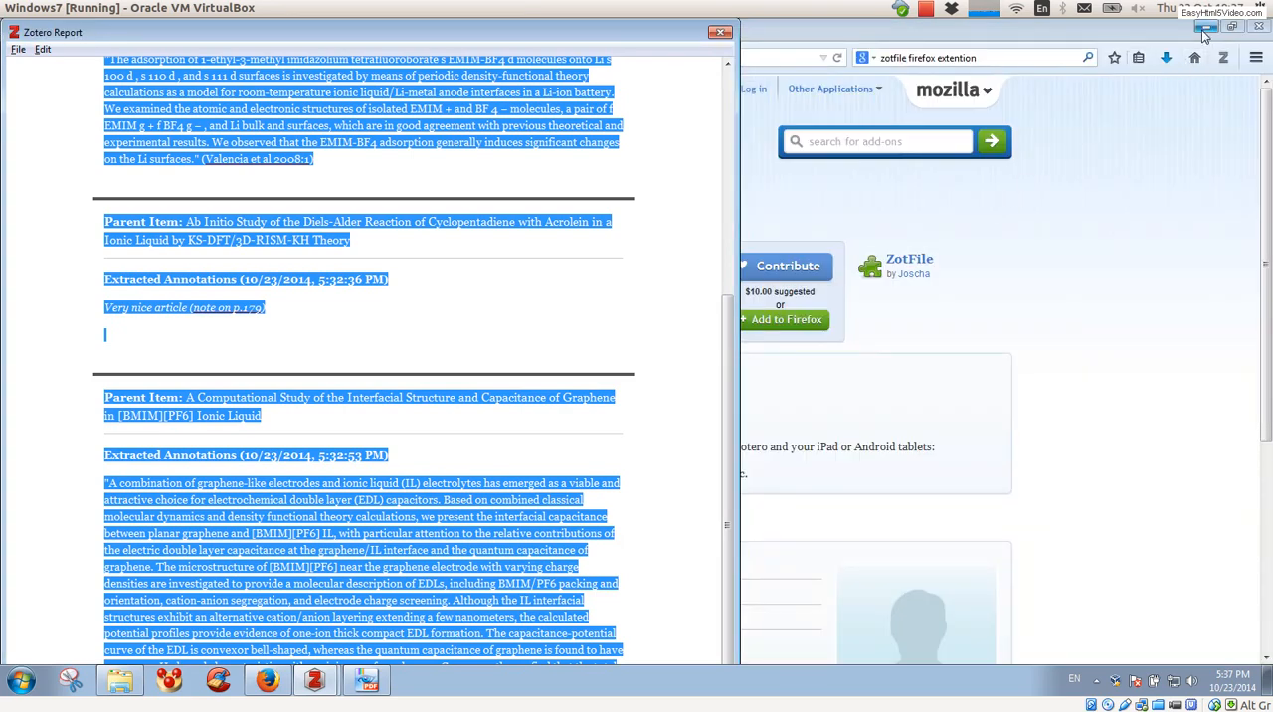
pyautogui.click(1203, 27)
pyautogui.rightClick(874, 317)
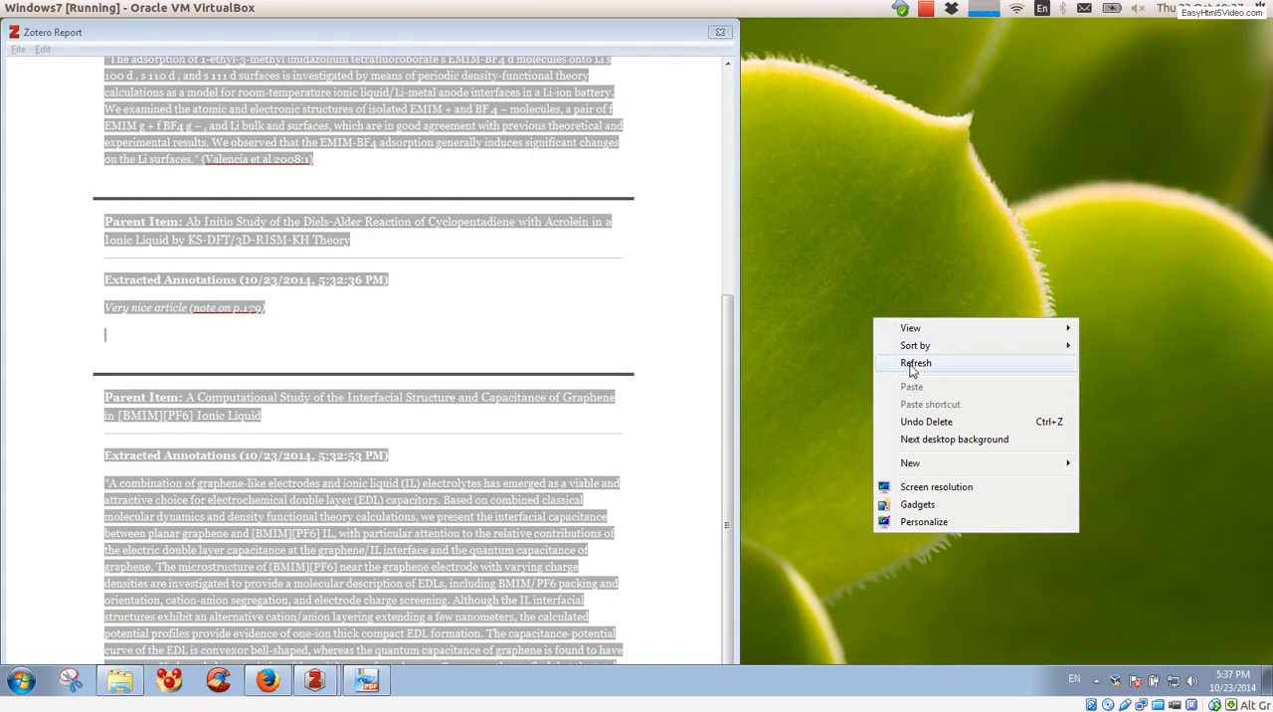
pyautogui.moveTo(895, 467)
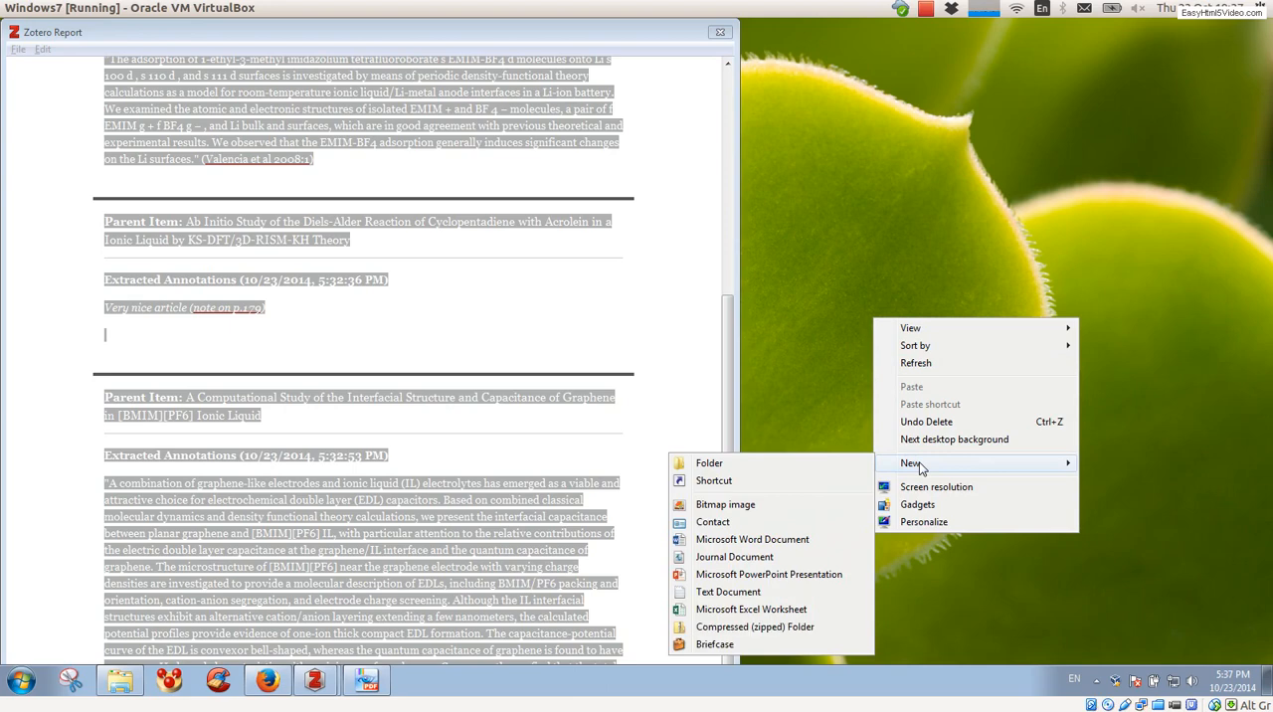
pyautogui.click(753, 542)
pyautogui.click(890, 368)
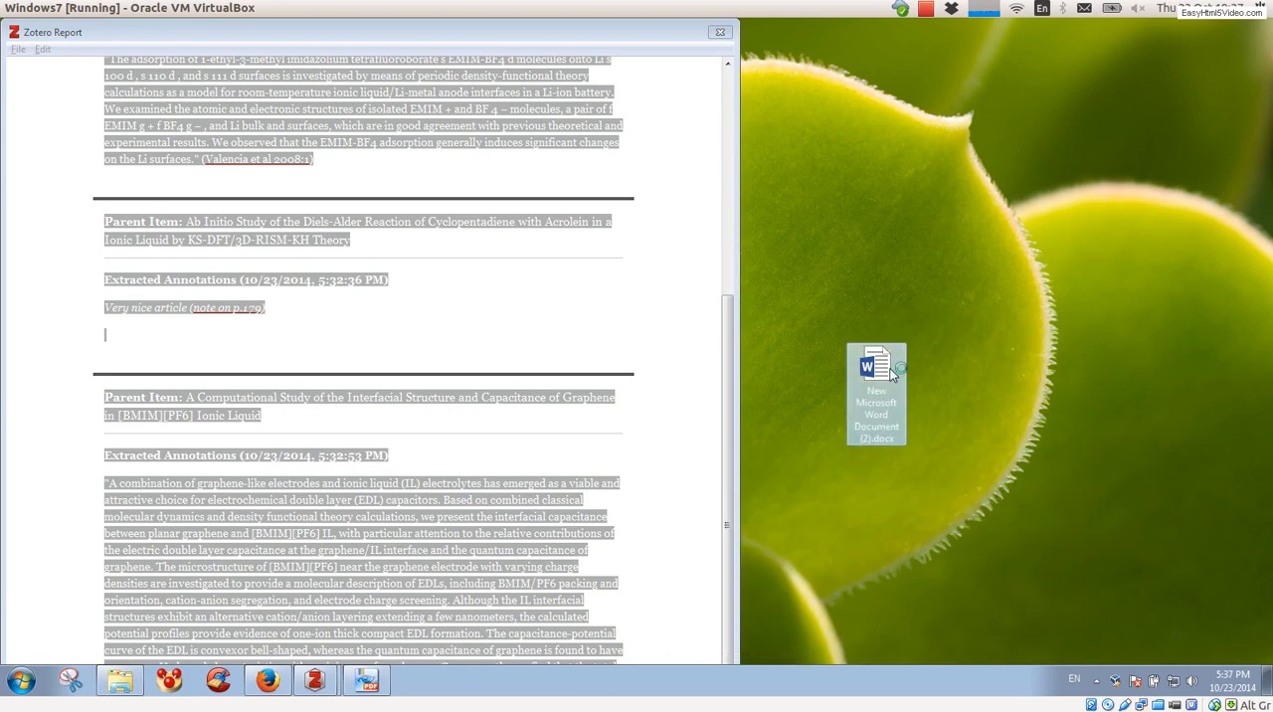
pyautogui.doubleClick(892, 370)
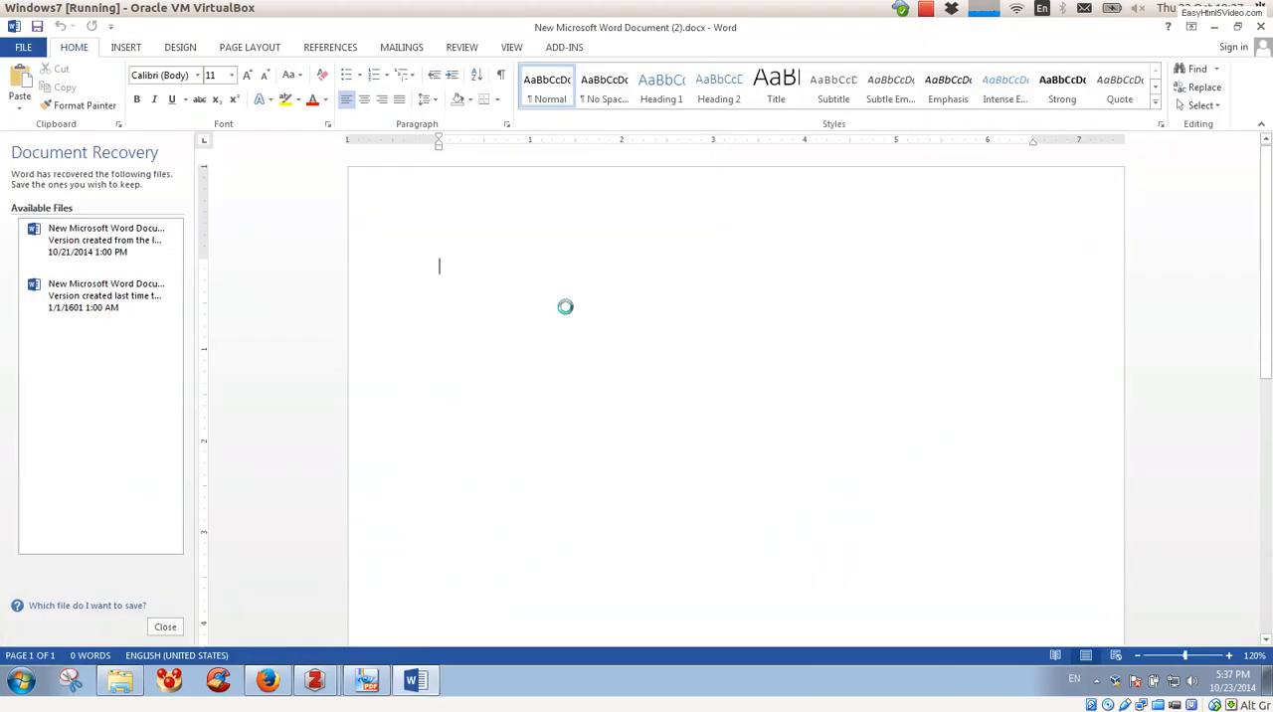
# Step: Paste the copied report into the blank document and close Document Recovery, removing the recovered files
pyautogui.write('\\"A combination of graphene-like electrodes and ionic liquid (IL) electrolytes has emerged as a viable and attractive choice for electrochemical double layer (EDL) capacitors. Based on combined classical molecular dynamics and density functional theory calculations, we present the interfacial capacitance between planar graphene and [BMIM][PF6] IL, with particular attention to the relative contributions of the electric double layer capacitance at the graphene/IL interface and the quantum capacitance of graphene. The microstructure of [BMIM][PF6] near the graphene electrode with varying charge densities are investigated to provide a molecular description of EDLs, including BMIM/PF6 packing and orientation, cation-anion segregation, and electrode charge screening. Although the IL interfacial structures exhibit an alternative cation/anion layering extending a few nanometers, the calculated potential profiles provide evidence of one-ion thick compact EDL formation. The capacitance-potential curve of the EDL is convexor bell-shaped, whereas the quantum capacitance of graphene is found to have concaveor U-shaped characteristics with a minimum of nearly zero. Consequently, we find that the total interfacial capacitance exhibits a U-shaped trend, consistent with existing experimental observations at a typical carbon/IL interface. Our work highlights the importance of the quantum capacitance in the overall performance of graphene-based EDL capacitors.\\" (Paek et al 2013:NaN)')
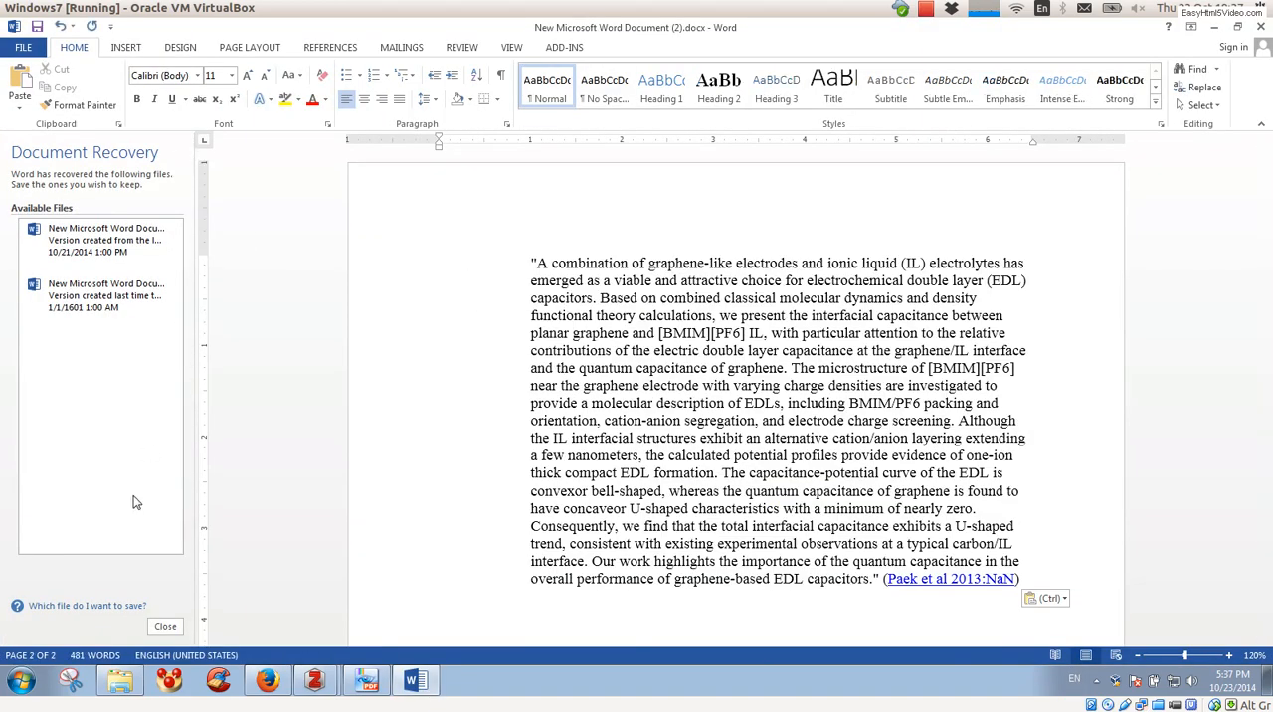
pyautogui.click(165, 627)
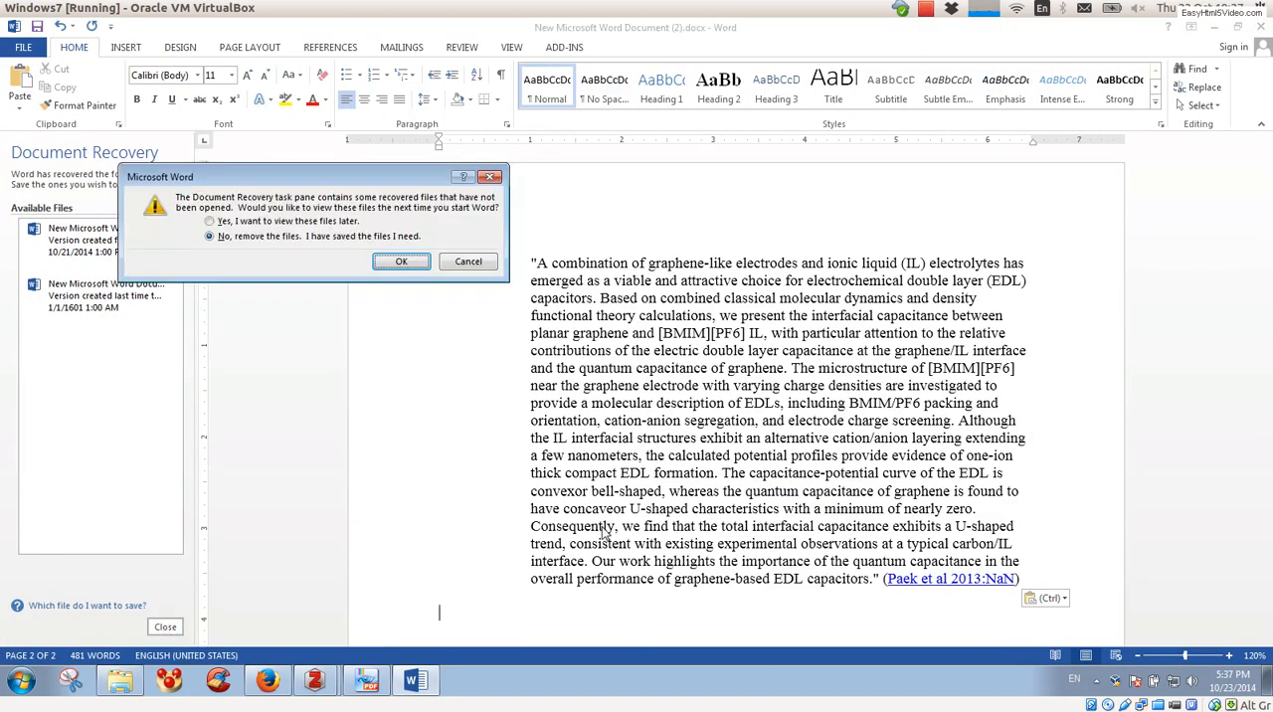
pyautogui.click(405, 269)
# Step: Review the pasted report from its beginning, examining the first article's annotation text, its citation link and the entries below
pyautogui.scroll(5, 401, 483)
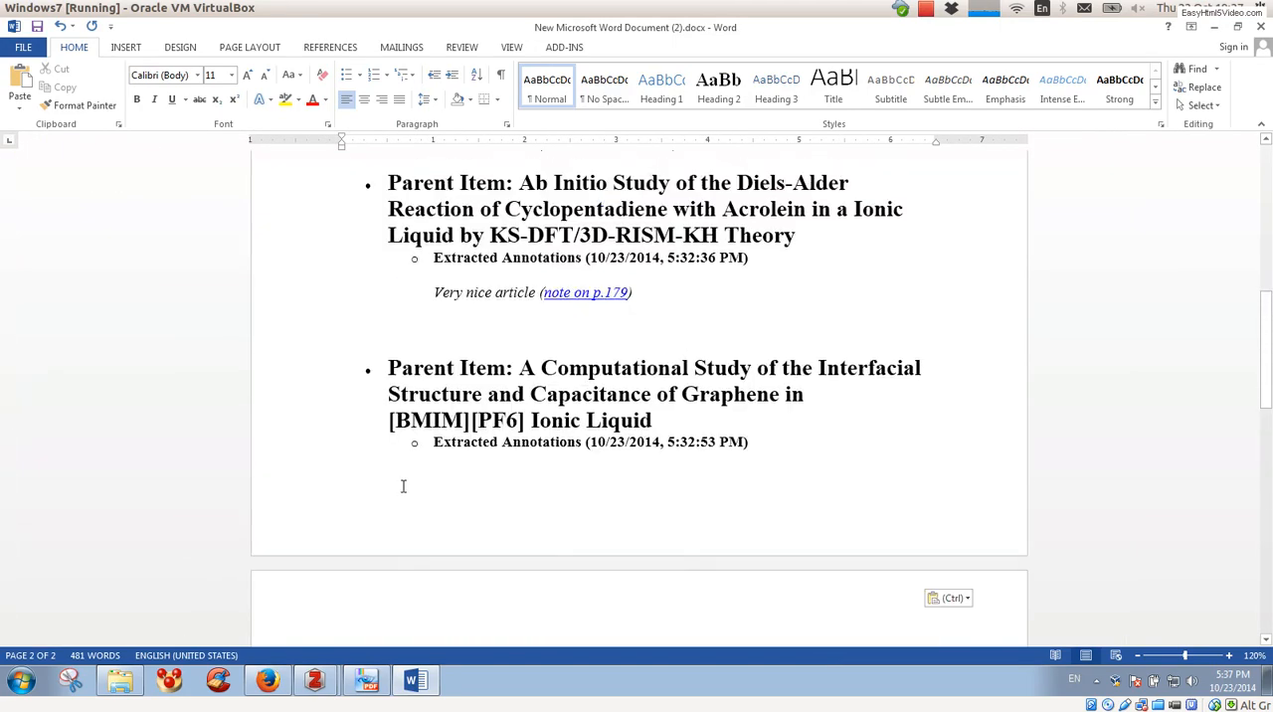
pyautogui.scroll(10, 403, 487)
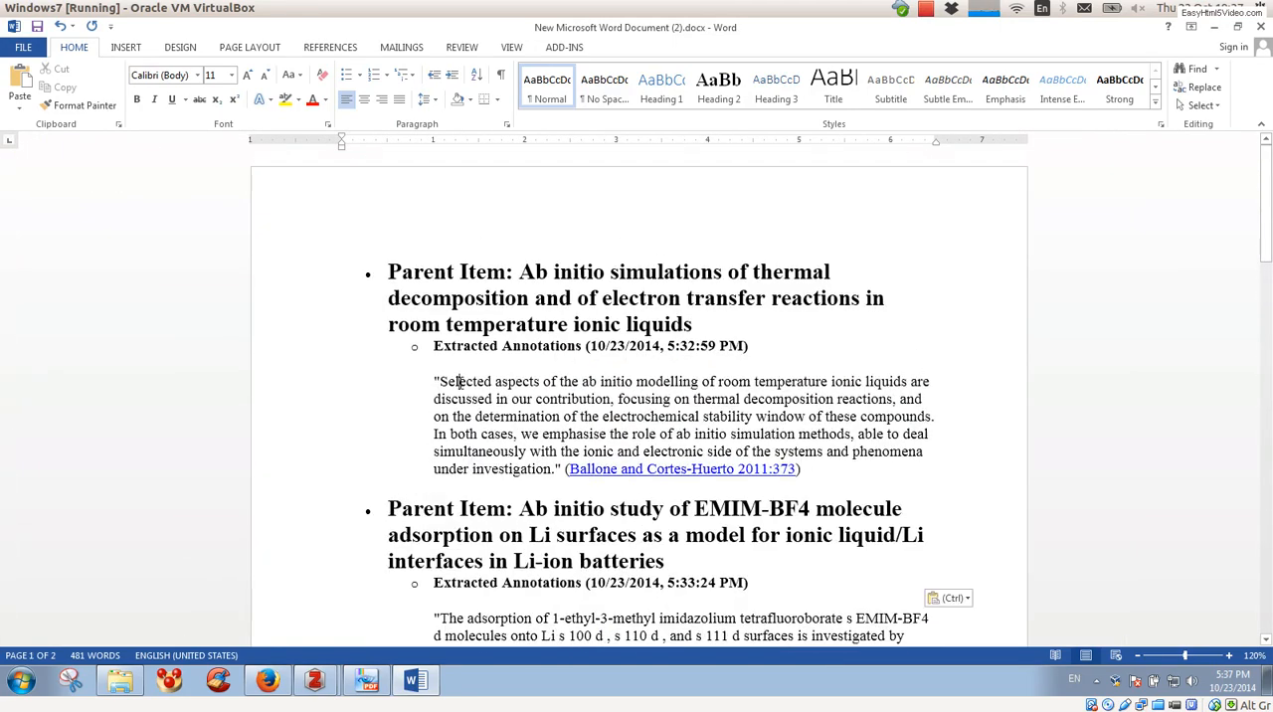
pyautogui.moveTo(458, 382)
pyautogui.mouseDown()
pyautogui.moveTo(943, 412)
pyautogui.moveTo(975, 427)
pyautogui.mouseUp()
pyautogui.click(939, 452)
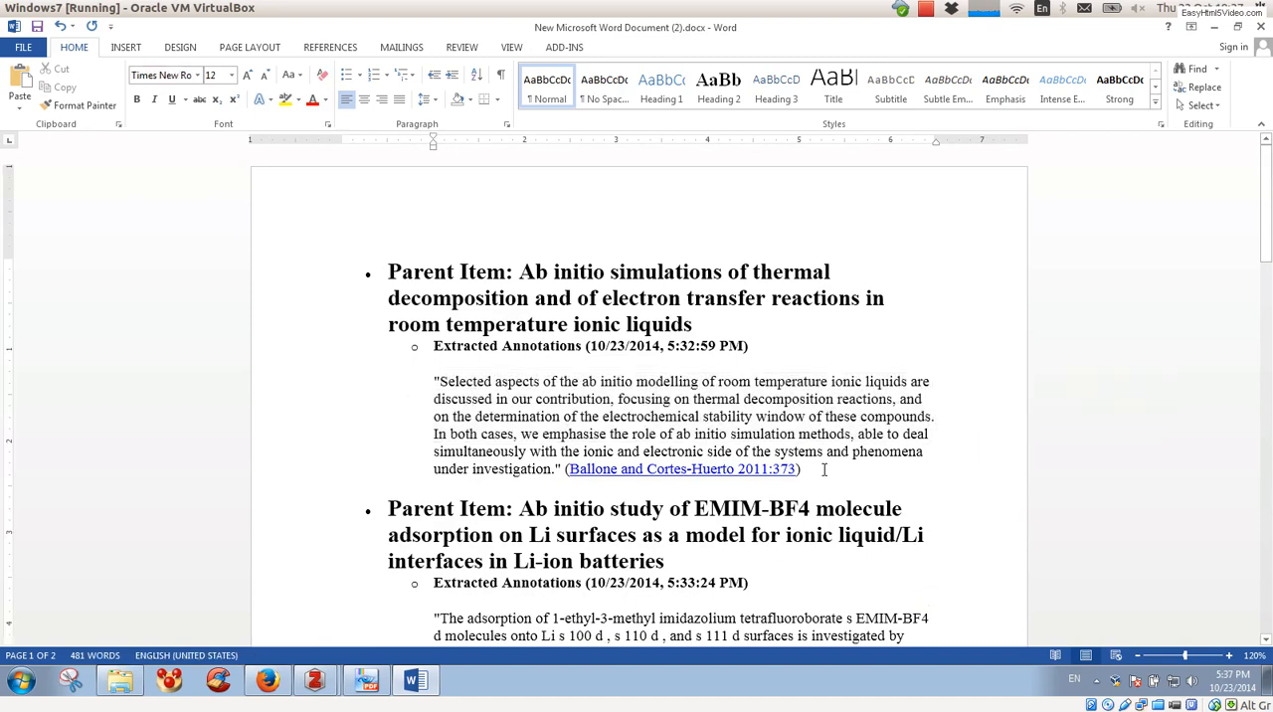
pyautogui.click(699, 474)
pyautogui.moveTo(700, 474); pyautogui.dragTo(570, 475)
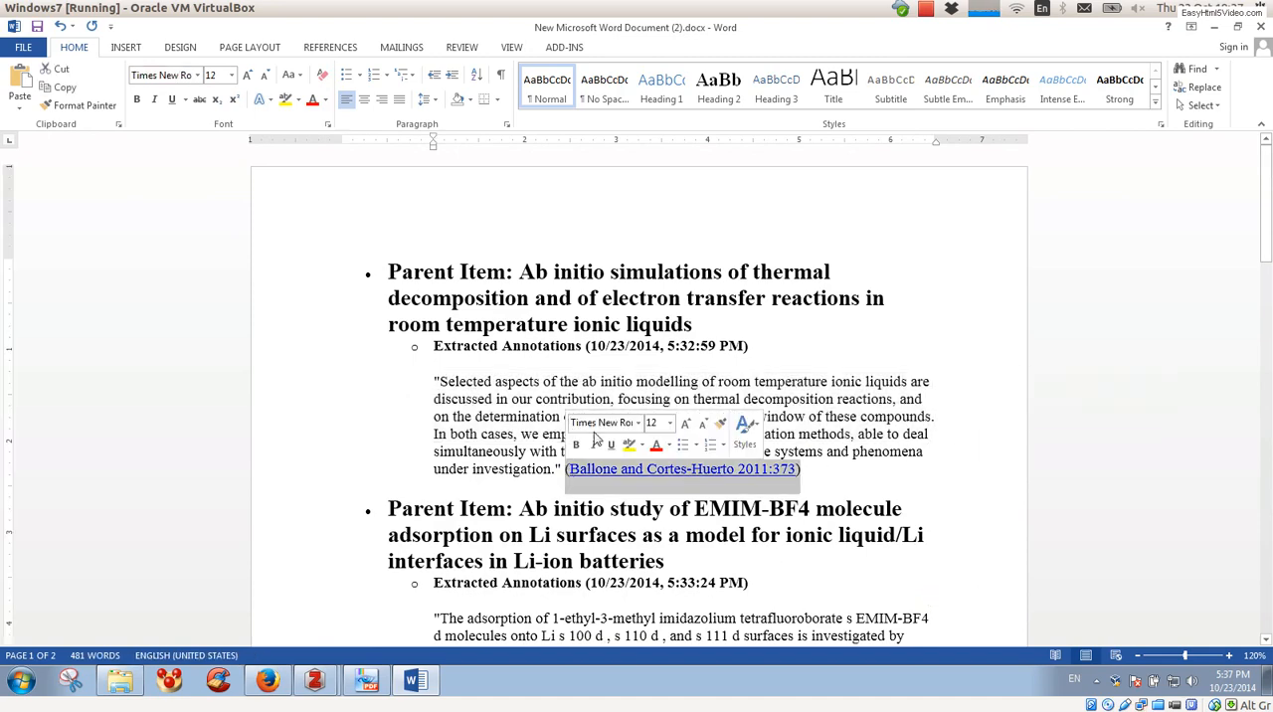
pyautogui.click(696, 381)
pyautogui.scroll(-3, 699, 384)
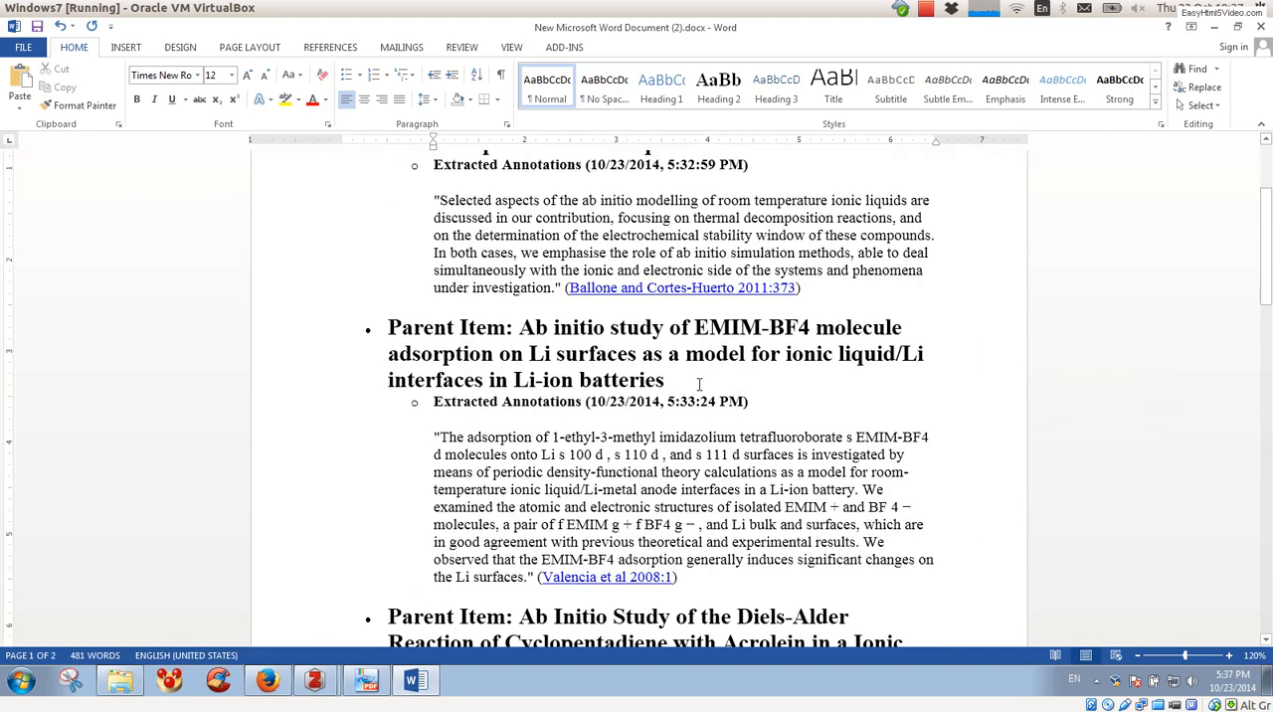
# Step: Review the rest of the pasted report, from the EMIM-BF4 adsorption entry through the graphene abstract and its closing citation link
pyautogui.scroll(-2, 700, 384)
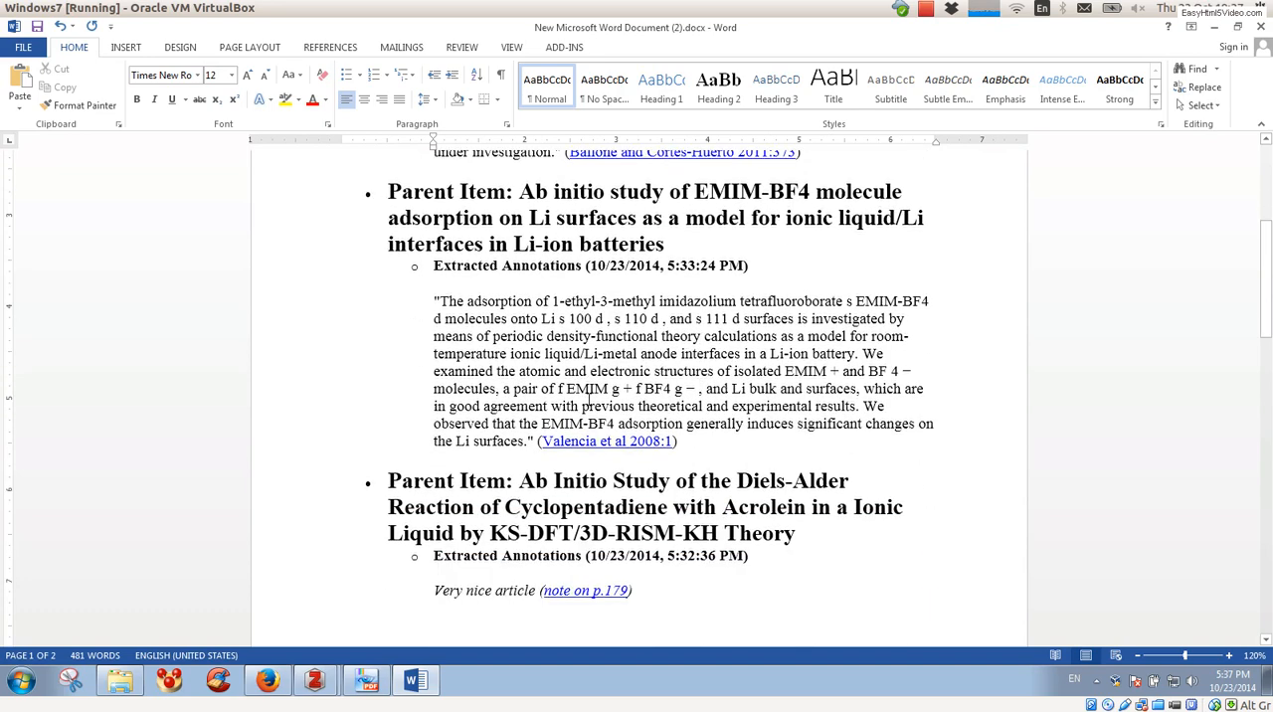
pyautogui.scroll(-5, 589, 396)
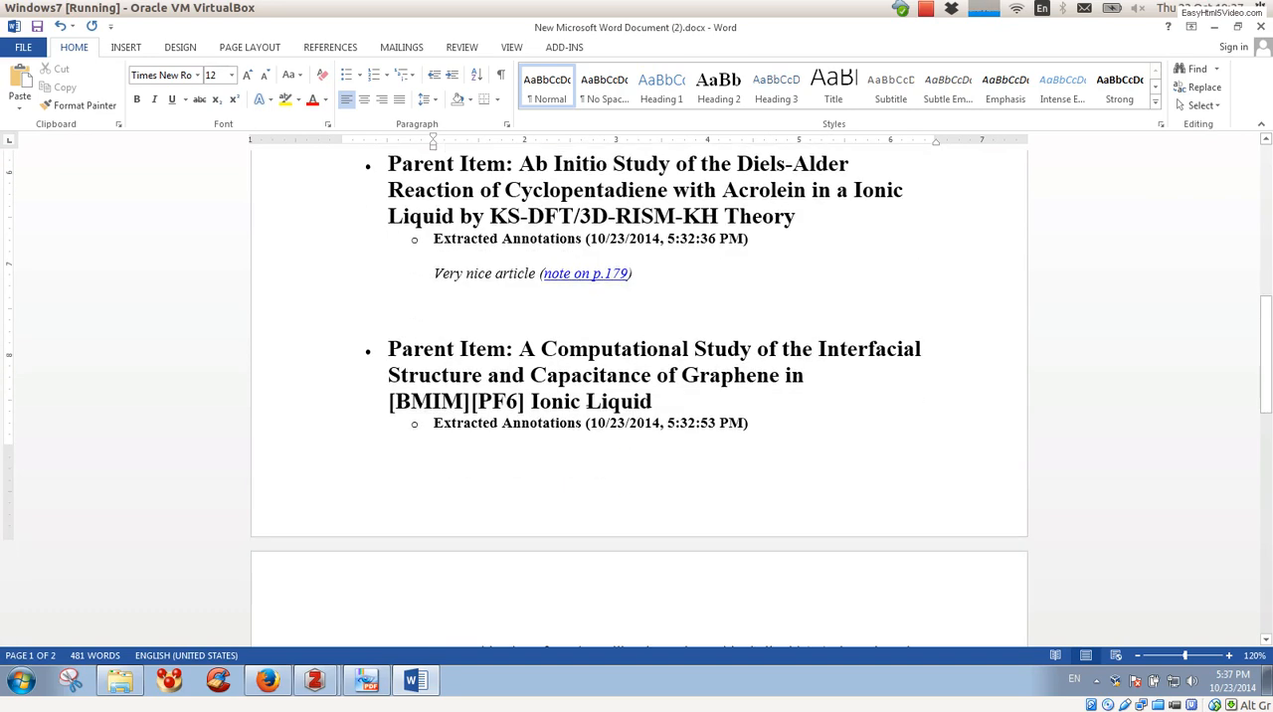
pyautogui.scroll(1, 588, 399)
pyautogui.scroll(-2, 588, 399)
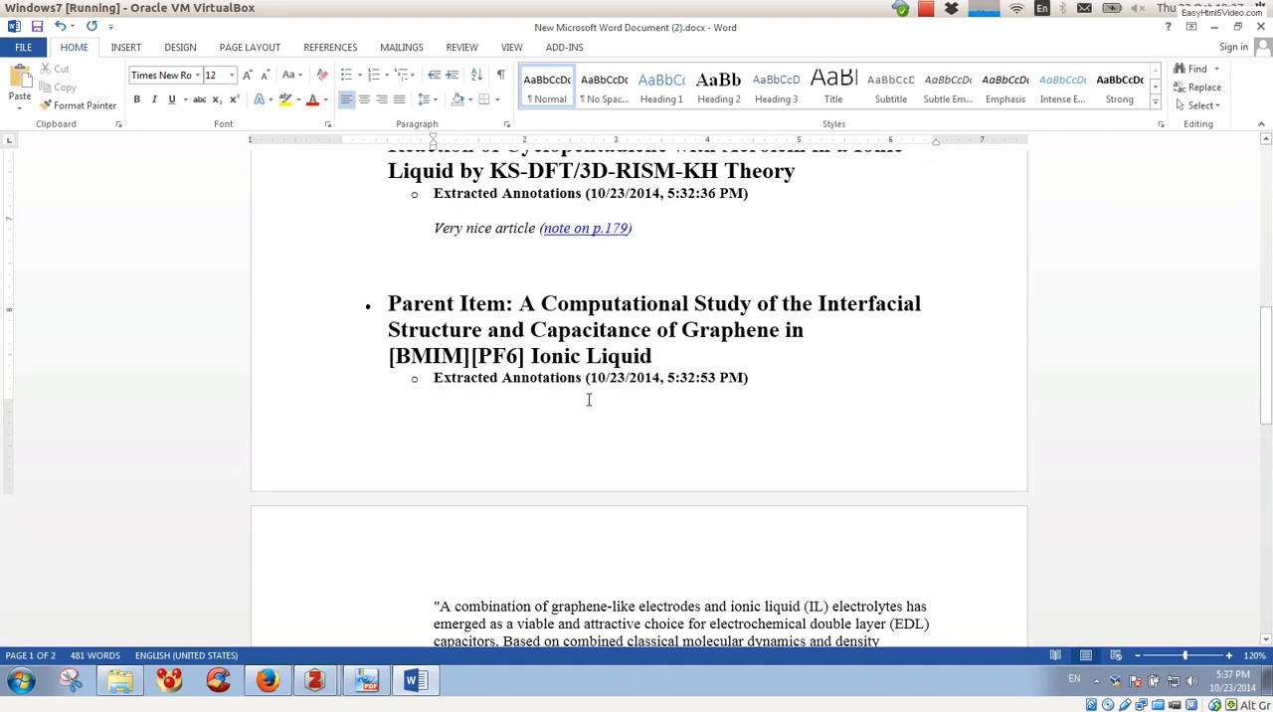
pyautogui.scroll(-2, 588, 399)
pyautogui.scroll(-4, 588, 399)
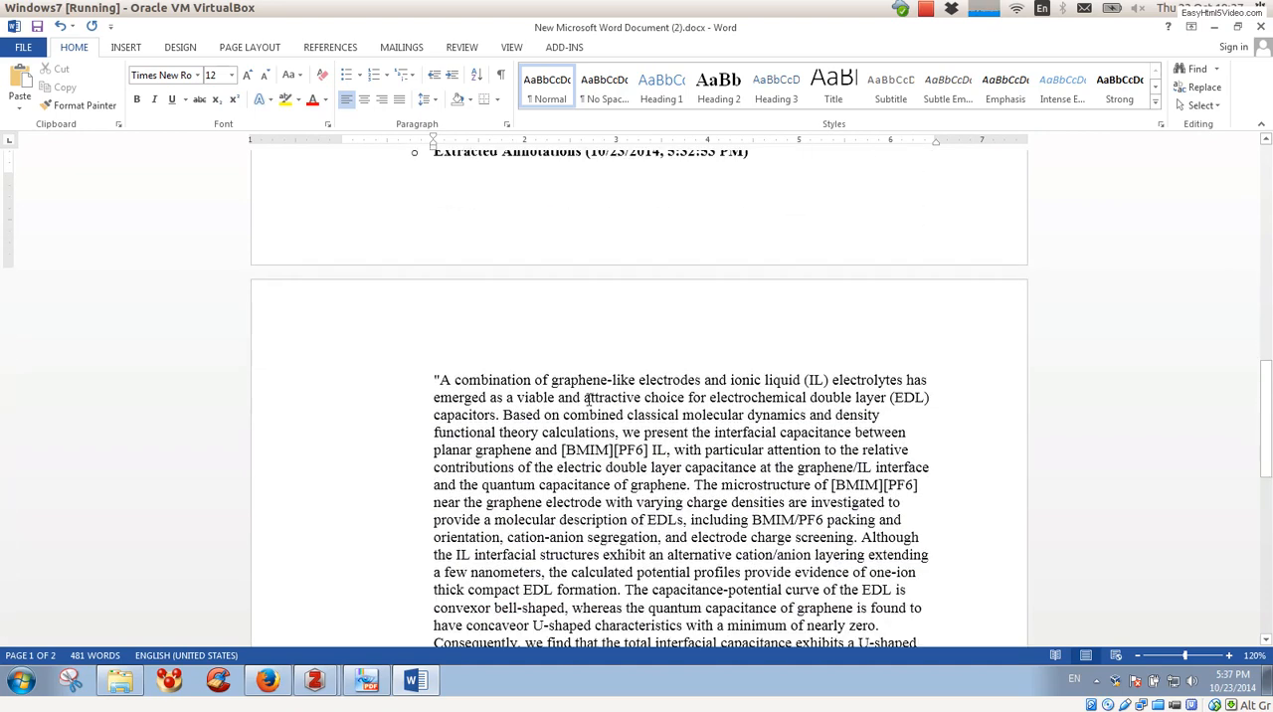
pyautogui.scroll(-1, 589, 400)
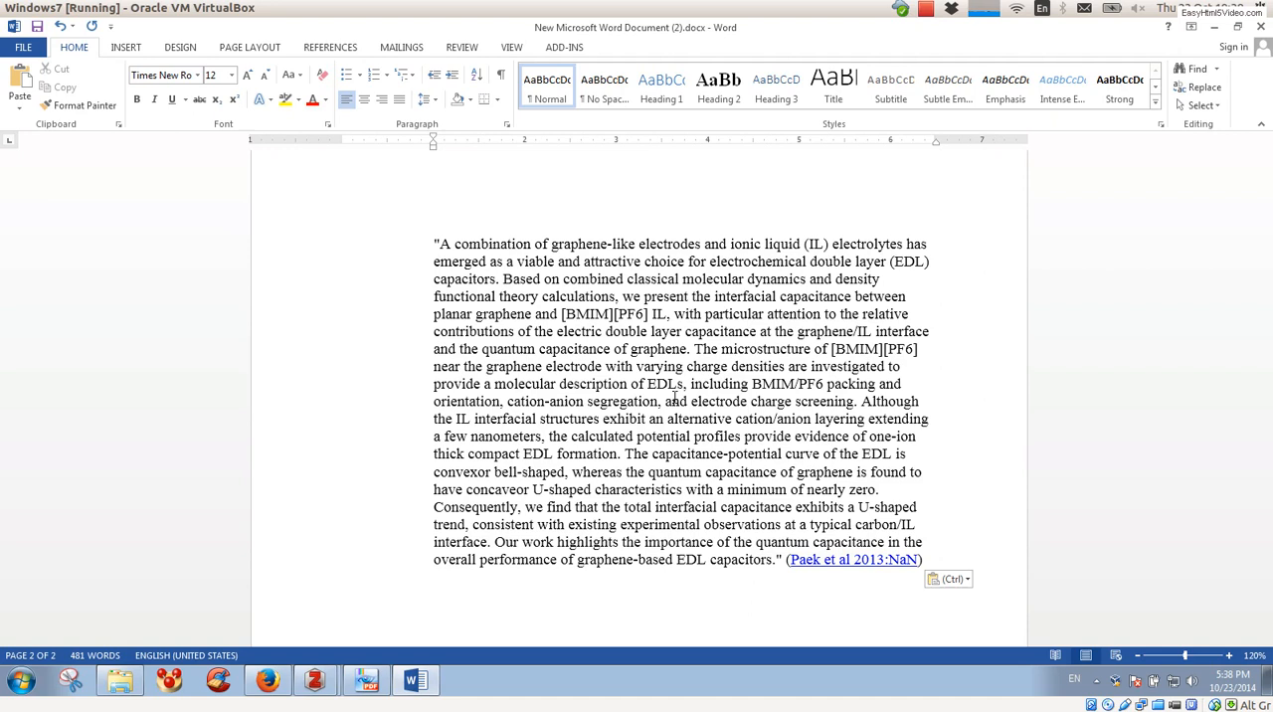
pyautogui.click(925, 9)
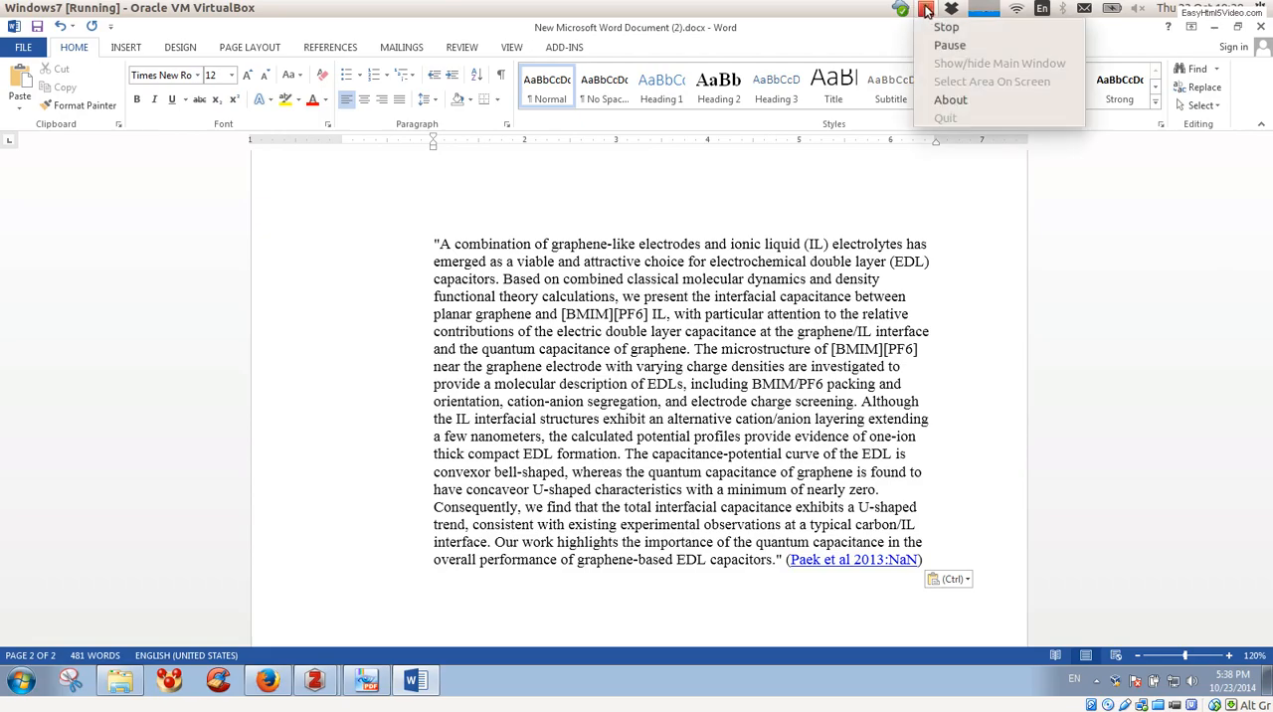